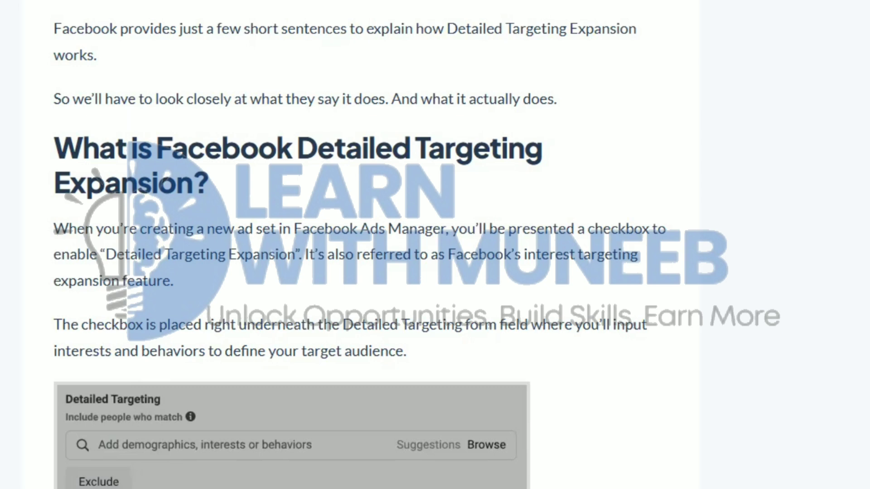
# - Handwrite a two-line note in red beside the article heading, add "Objective" above it, and draw an arrow down from "Objective"
pyautogui.moveTo(682, 147)
pyautogui.mouseDown()
pyautogui.moveTo(748, 190)
pyautogui.moveTo(840, 172)
pyautogui.moveTo(860, 144)
pyautogui.mouseUp()
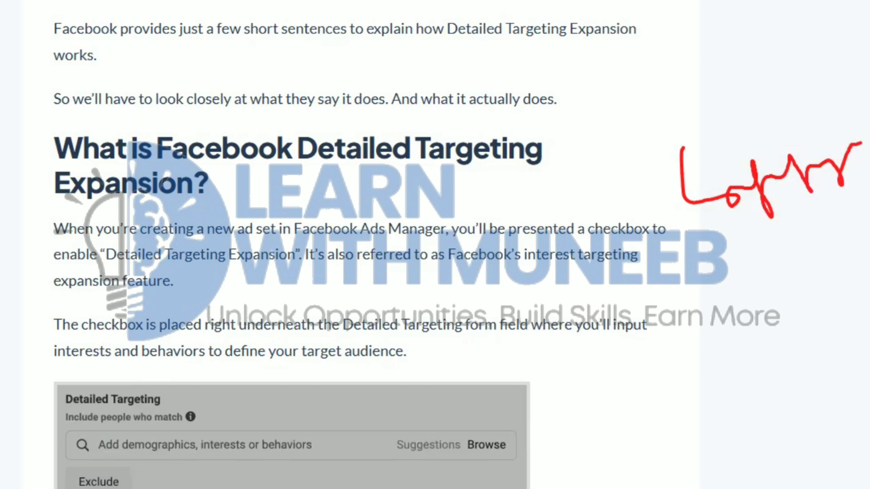
pyautogui.moveTo(779, 236)
pyautogui.mouseDown()
pyautogui.moveTo(771, 253)
pyautogui.moveTo(800, 249)
pyautogui.moveTo(861, 209)
pyautogui.mouseUp()
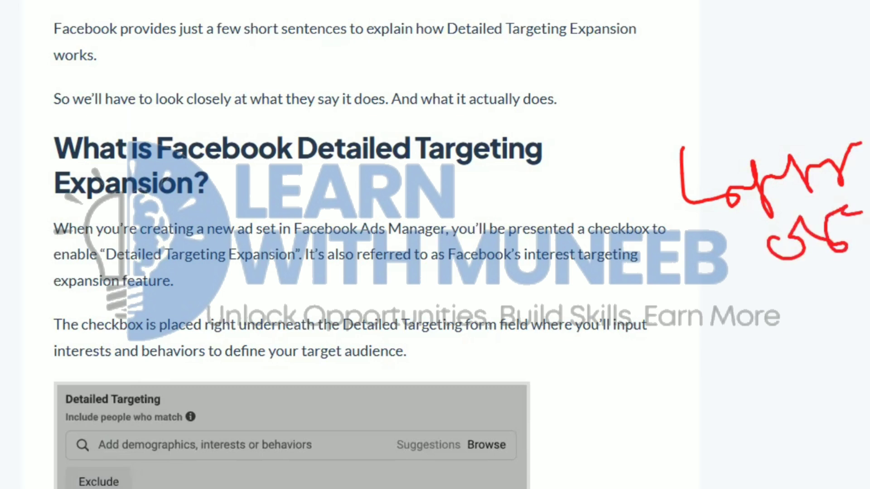
pyautogui.moveTo(563, 103)
pyautogui.mouseDown()
pyautogui.moveTo(634, 99)
pyautogui.moveTo(646, 57)
pyautogui.moveTo(729, 63)
pyautogui.moveTo(793, 34)
pyautogui.mouseUp()
pyautogui.moveTo(665, 107); pyautogui.dragTo(655, 182)
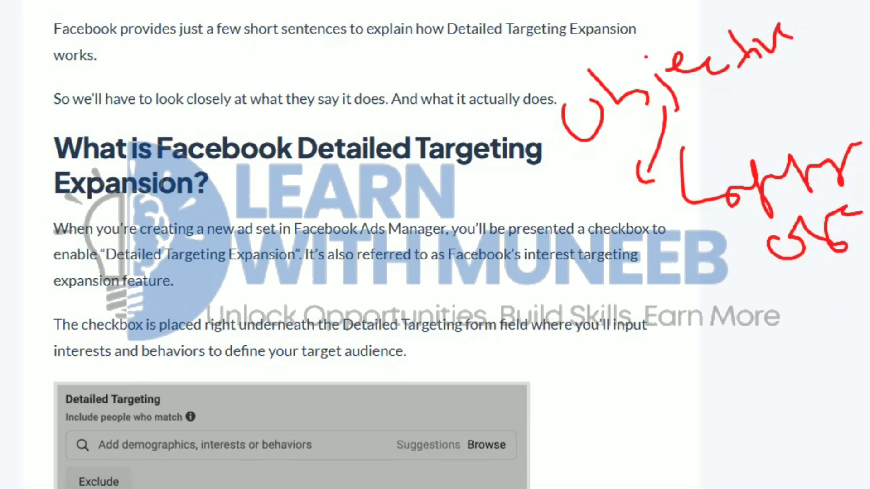
# - Draw a circled sketch over the paragraph, link it by arrow to a circled "Campaign" note, and extend a line from that circle
pyautogui.moveTo(514, 219); pyautogui.dragTo(530, 208)
pyautogui.moveTo(526, 232)
pyautogui.mouseDown()
pyautogui.moveTo(543, 247)
pyautogui.moveTo(566, 238)
pyautogui.mouseUp()
pyautogui.moveTo(566, 178)
pyautogui.mouseDown()
pyautogui.moveTo(576, 280)
pyautogui.moveTo(568, 176)
pyautogui.mouseUp()
pyautogui.moveTo(625, 251)
pyautogui.mouseDown()
pyautogui.moveTo(653, 330)
pyautogui.moveTo(673, 335)
pyautogui.moveTo(708, 324)
pyautogui.moveTo(765, 288)
pyautogui.mouseUp()
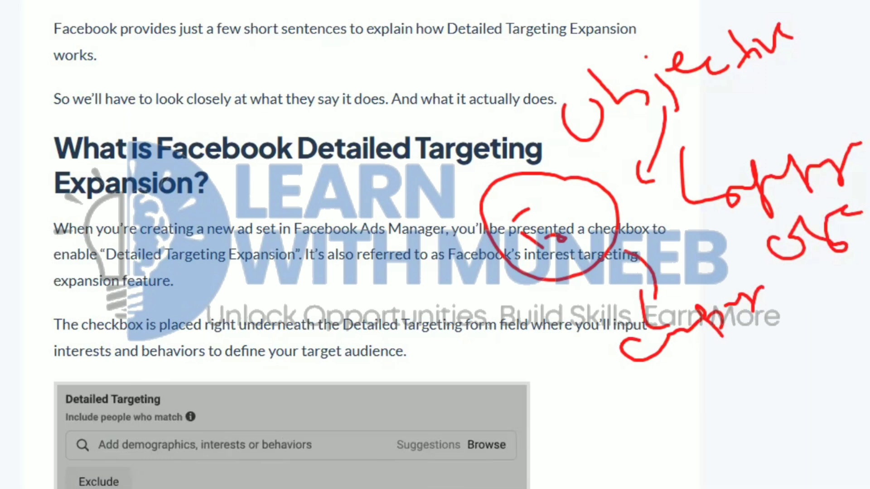
pyautogui.moveTo(643, 303)
pyautogui.mouseDown()
pyautogui.moveTo(803, 356)
pyautogui.moveTo(609, 305)
pyautogui.mouseUp()
pyautogui.moveTo(806, 315)
pyautogui.mouseDown()
pyautogui.moveTo(869, 272)
pyautogui.moveTo(869, 259)
pyautogui.mouseUp()
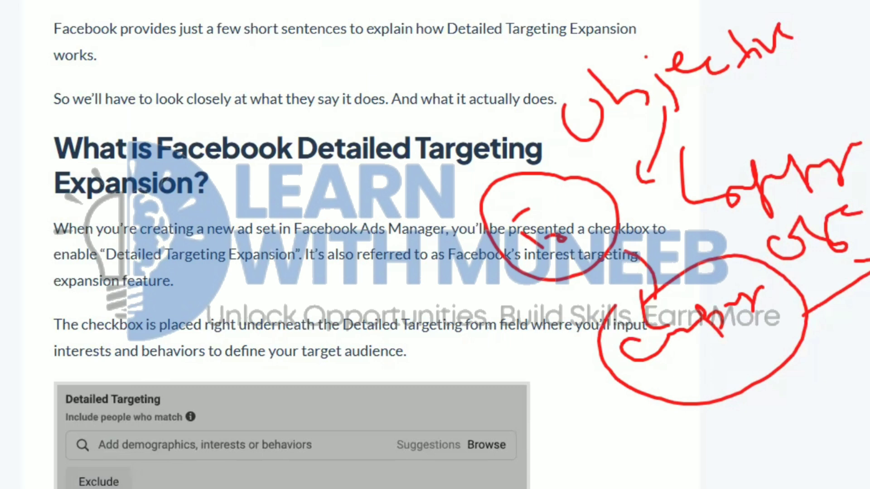
# - Add two circled notes along the page's outer edge, with an arrow leading down from the lower one
pyautogui.moveTo(853, 77)
pyautogui.mouseDown()
pyautogui.moveTo(869, 109)
pyautogui.moveTo(858, 80)
pyautogui.mouseUp()
pyautogui.moveTo(867, 55); pyautogui.dragTo(869, 60)
pyautogui.moveTo(868, 18)
pyautogui.mouseDown()
pyautogui.moveTo(840, 134)
pyautogui.moveTo(869, 156)
pyautogui.mouseUp()
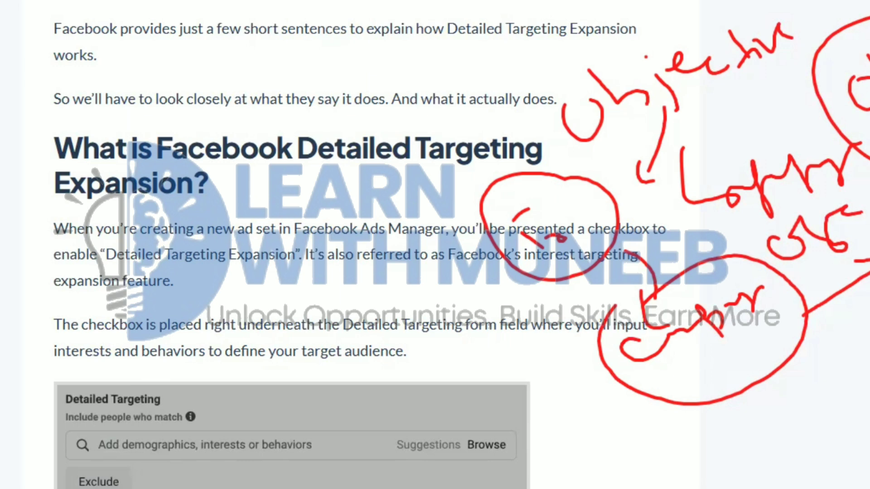
pyautogui.moveTo(869, 220); pyautogui.dragTo(869, 345)
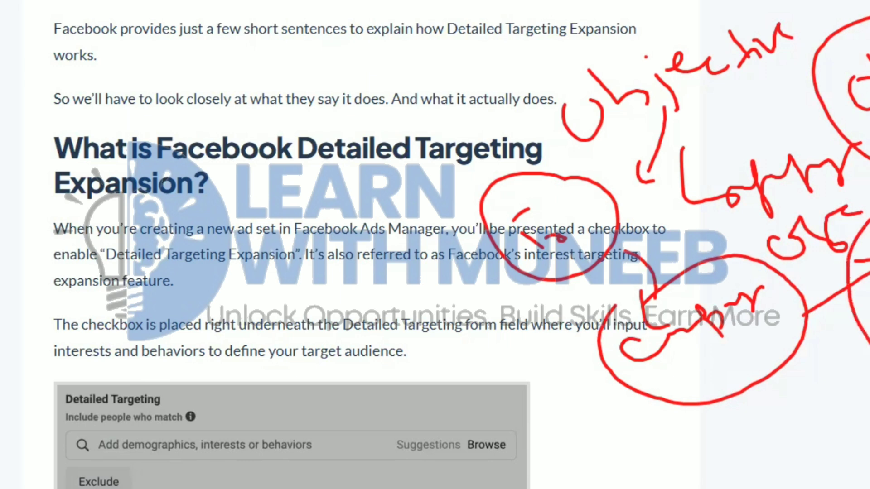
pyautogui.moveTo(863, 281); pyautogui.dragTo(837, 355)
pyautogui.moveTo(823, 319)
pyautogui.mouseDown()
pyautogui.moveTo(825, 346)
pyautogui.moveTo(840, 366)
pyautogui.mouseUp()
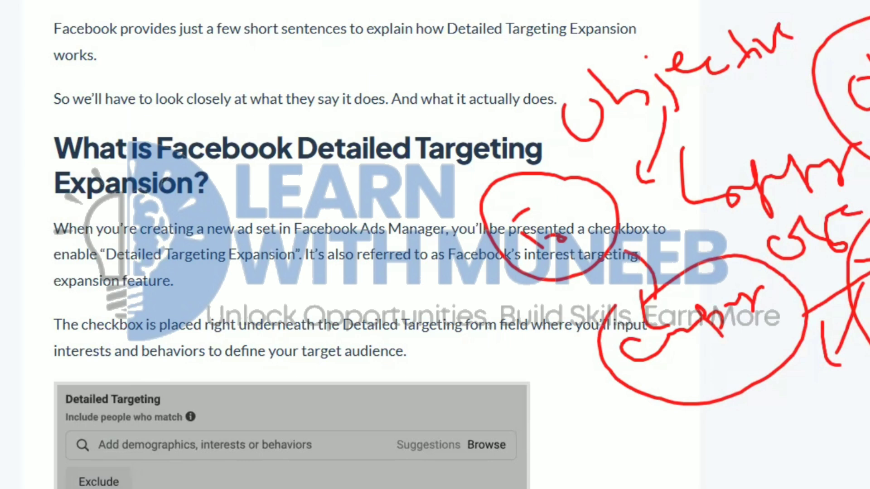
# - Handwrite a short circled note overlapping the "Campaign" circle and draw an arrow from it into that circle
pyautogui.moveTo(765, 359); pyautogui.dragTo(787, 393)
pyautogui.moveTo(797, 369)
pyautogui.mouseDown()
pyautogui.moveTo(801, 383)
pyautogui.moveTo(815, 384)
pyautogui.mouseUp()
pyautogui.moveTo(798, 335); pyautogui.dragTo(788, 345)
pyautogui.click(689, 366)
pyautogui.moveTo(751, 366)
pyautogui.mouseDown()
pyautogui.moveTo(692, 385)
pyautogui.moveTo(701, 386)
pyautogui.mouseUp()
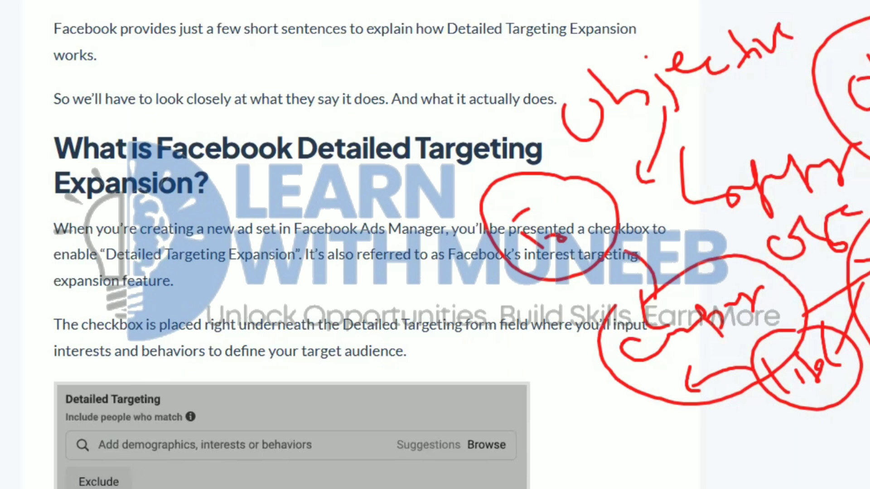
# - Clear the annotations, then handwrite a circled "Placement" note beside the heading with an arrow pointing down from it
pyautogui.press('Escape')
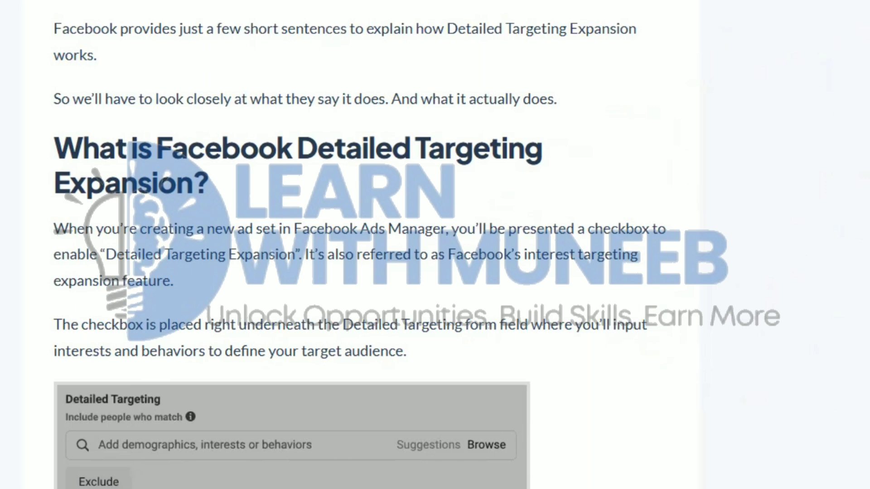
pyautogui.moveTo(695, 152); pyautogui.dragTo(723, 202)
pyautogui.moveTo(681, 160)
pyautogui.mouseDown()
pyautogui.moveTo(698, 156)
pyautogui.moveTo(709, 183)
pyautogui.mouseUp()
pyautogui.moveTo(716, 132); pyautogui.dragTo(726, 161)
pyautogui.moveTo(741, 148)
pyautogui.mouseDown()
pyautogui.moveTo(748, 158)
pyautogui.moveTo(826, 103)
pyautogui.moveTo(838, 136)
pyautogui.mouseUp()
pyautogui.moveTo(811, 132)
pyautogui.mouseDown()
pyautogui.moveTo(850, 100)
pyautogui.moveTo(840, 61)
pyautogui.mouseUp()
pyautogui.moveTo(822, 187)
pyautogui.mouseDown()
pyautogui.moveTo(792, 272)
pyautogui.moveTo(817, 279)
pyautogui.mouseUp()
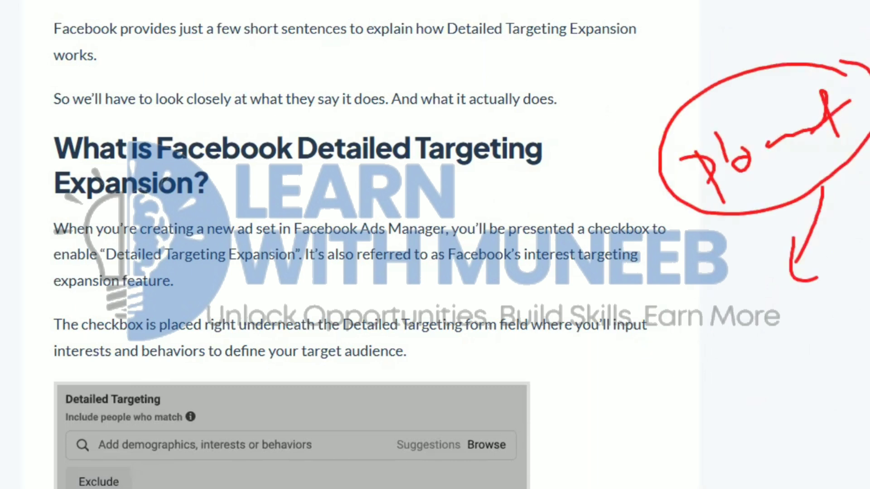
# - Handwrite "Automatic" in red at the end of the arrow below the circled "Placement" note
pyautogui.moveTo(741, 287)
pyautogui.mouseDown()
pyautogui.moveTo(768, 296)
pyautogui.moveTo(777, 315)
pyautogui.mouseUp()
pyautogui.moveTo(791, 295); pyautogui.dragTo(811, 303)
pyautogui.moveTo(783, 269); pyautogui.dragTo(817, 281)
pyautogui.moveTo(811, 302); pyautogui.dragTo(856, 282)
pyautogui.moveTo(865, 267); pyautogui.dragTo(868, 252)
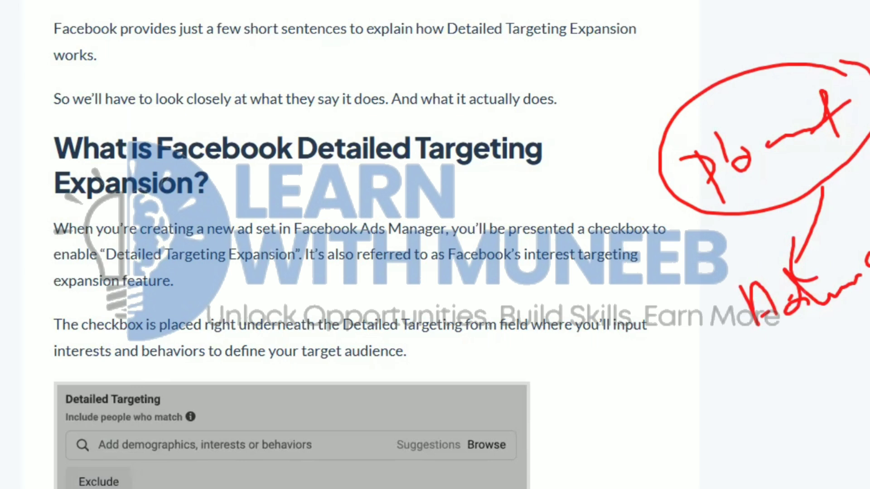
# - Circle "Detailed Targeting" in the article heading and add a few pen marks below that circle
pyautogui.moveTo(415, 85)
pyautogui.mouseDown()
pyautogui.moveTo(269, 137)
pyautogui.moveTo(499, 75)
pyautogui.moveTo(419, 65)
pyautogui.mouseUp()
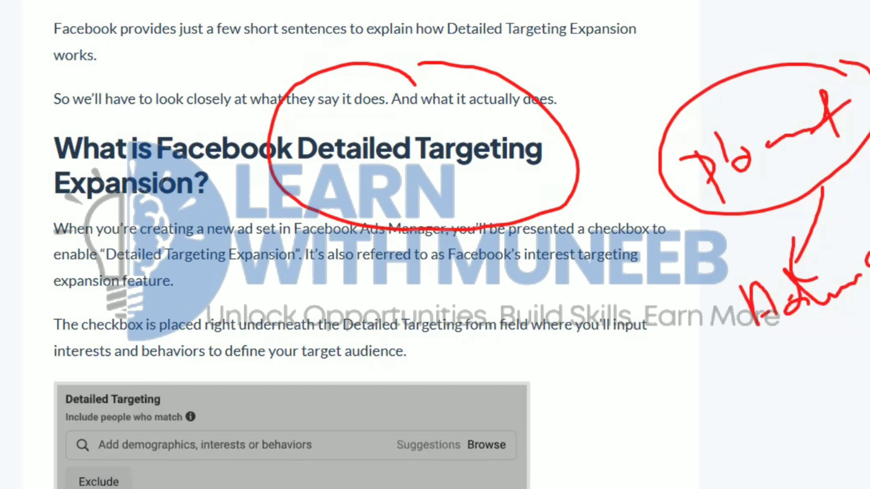
pyautogui.moveTo(590, 283); pyautogui.dragTo(603, 285)
pyautogui.moveTo(631, 256); pyautogui.dragTo(651, 252)
pyautogui.moveTo(595, 305)
pyautogui.mouseDown()
pyautogui.moveTo(661, 254)
pyautogui.moveTo(665, 262)
pyautogui.mouseUp()
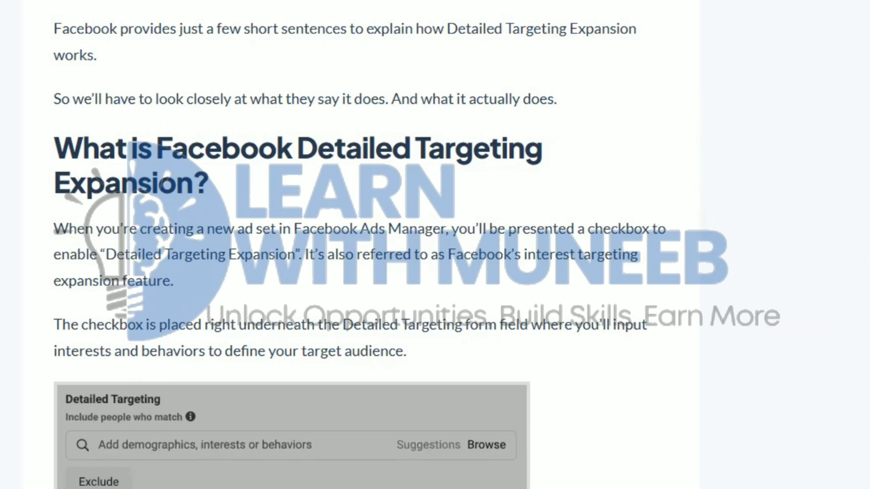
# - Handwrite a circled "age" note beside the heading and start a second note beginning with "ge" next to it
pyautogui.moveTo(657, 155); pyautogui.dragTo(678, 169)
pyautogui.moveTo(701, 142)
pyautogui.mouseDown()
pyautogui.moveTo(716, 181)
pyautogui.moveTo(757, 146)
pyautogui.mouseUp()
pyautogui.moveTo(737, 110)
pyautogui.mouseDown()
pyautogui.moveTo(683, 98)
pyautogui.moveTo(696, 106)
pyautogui.mouseUp()
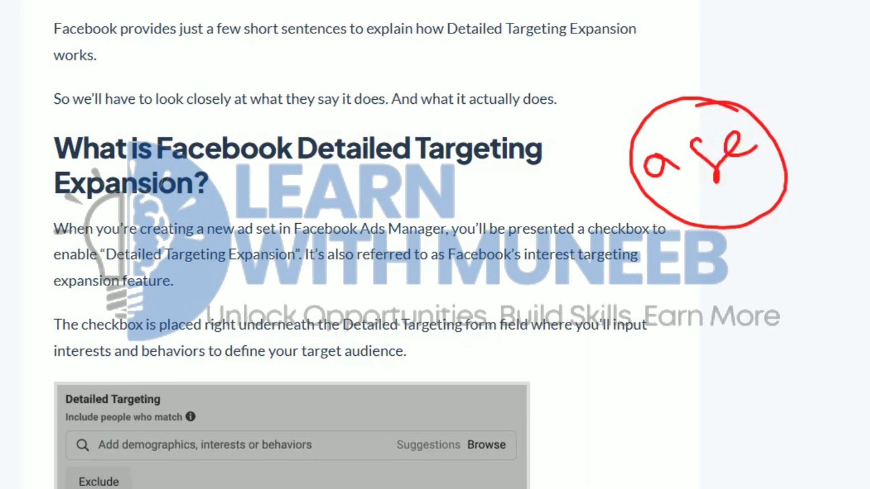
pyautogui.moveTo(839, 89); pyautogui.dragTo(852, 107)
pyautogui.moveTo(867, 106); pyautogui.dragTo(869, 78)
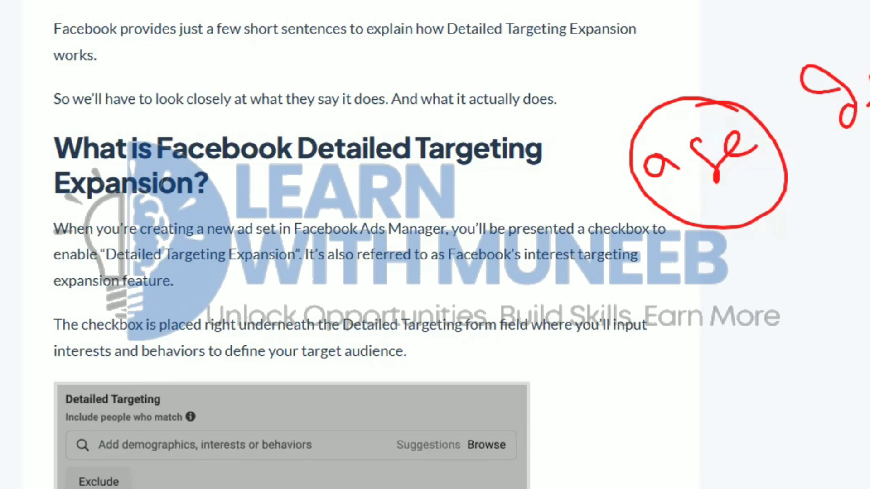
# - Circle the demographics, interests or behaviors field in the Detailed Targeting image and draw an arrow up from the circle
pyautogui.scroll(-4, 358, 244)
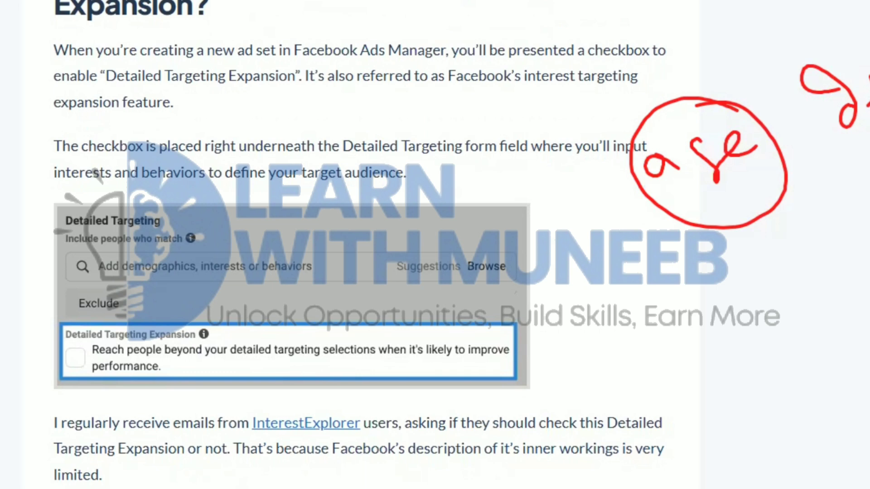
pyautogui.moveTo(361, 203); pyautogui.dragTo(355, 186)
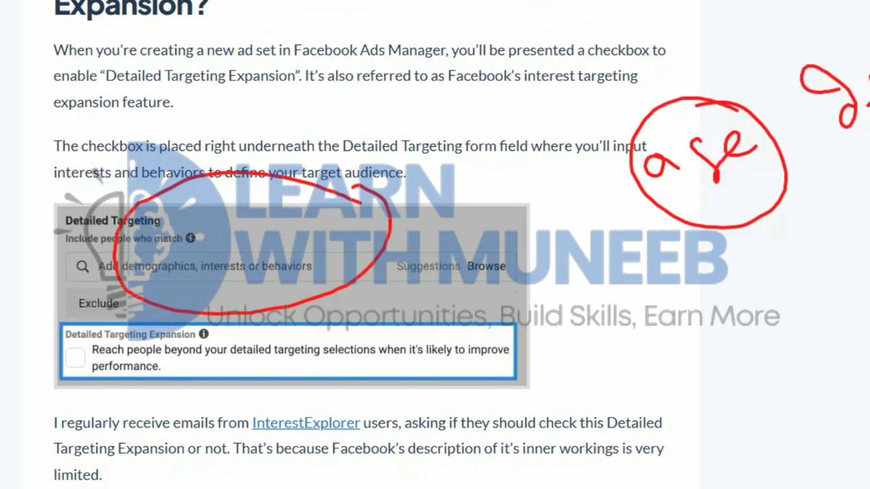
pyautogui.moveTo(360, 214); pyautogui.dragTo(440, 158)
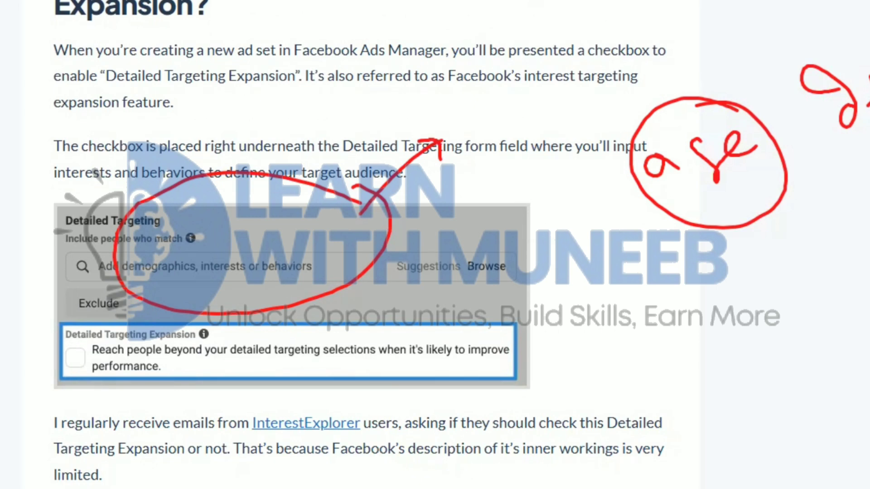
# - Handwrite "Campaign" at the arrow's tip with a double underline, and connect it by arrow to a double-underlined "Result" below
pyautogui.moveTo(462, 74)
pyautogui.mouseDown()
pyautogui.moveTo(473, 115)
pyautogui.moveTo(528, 107)
pyautogui.moveTo(600, 62)
pyautogui.mouseUp()
pyautogui.moveTo(496, 168); pyautogui.dragTo(561, 107)
pyautogui.moveTo(565, 115); pyautogui.dragTo(513, 167)
pyautogui.moveTo(477, 121)
pyautogui.mouseDown()
pyautogui.moveTo(464, 165)
pyautogui.moveTo(465, 245)
pyautogui.mouseUp()
pyautogui.moveTo(451, 230); pyautogui.dragTo(495, 238)
pyautogui.moveTo(459, 288)
pyautogui.mouseDown()
pyautogui.moveTo(509, 294)
pyautogui.moveTo(572, 210)
pyautogui.moveTo(606, 234)
pyautogui.mouseUp()
pyautogui.moveTo(511, 337)
pyautogui.mouseDown()
pyautogui.moveTo(586, 256)
pyautogui.moveTo(521, 340)
pyautogui.mouseUp()
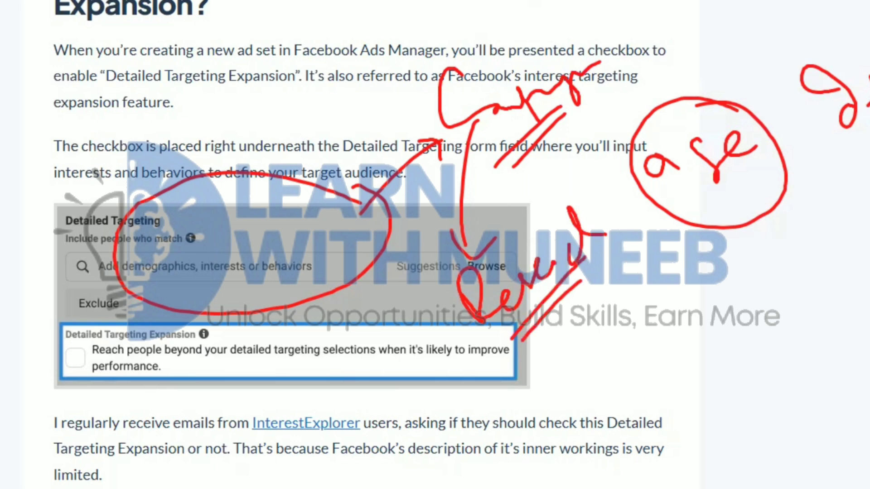
# - Handwrite a short note in red immediately before the underlined word "Result"
pyautogui.moveTo(370, 310); pyautogui.dragTo(400, 360)
pyautogui.moveTo(393, 286); pyautogui.dragTo(413, 341)
pyautogui.moveTo(393, 350); pyautogui.dragTo(435, 309)
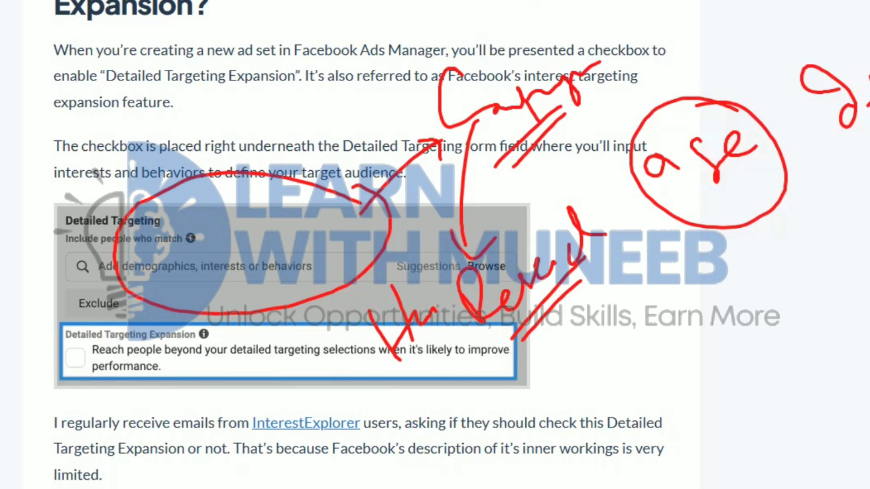
# - Draw an arrow from the word "Result" to a short handwritten note and underline that note twice
pyautogui.moveTo(600, 239)
pyautogui.mouseDown()
pyautogui.moveTo(673, 286)
pyautogui.moveTo(635, 298)
pyautogui.mouseUp()
pyautogui.moveTo(700, 248)
pyautogui.mouseDown()
pyautogui.moveTo(705, 264)
pyautogui.moveTo(730, 272)
pyautogui.mouseUp()
pyautogui.moveTo(766, 250)
pyautogui.mouseDown()
pyautogui.moveTo(743, 269)
pyautogui.moveTo(799, 240)
pyautogui.mouseUp()
pyautogui.moveTo(743, 312); pyautogui.dragTo(828, 258)
pyautogui.moveTo(767, 320); pyautogui.dragTo(822, 274)
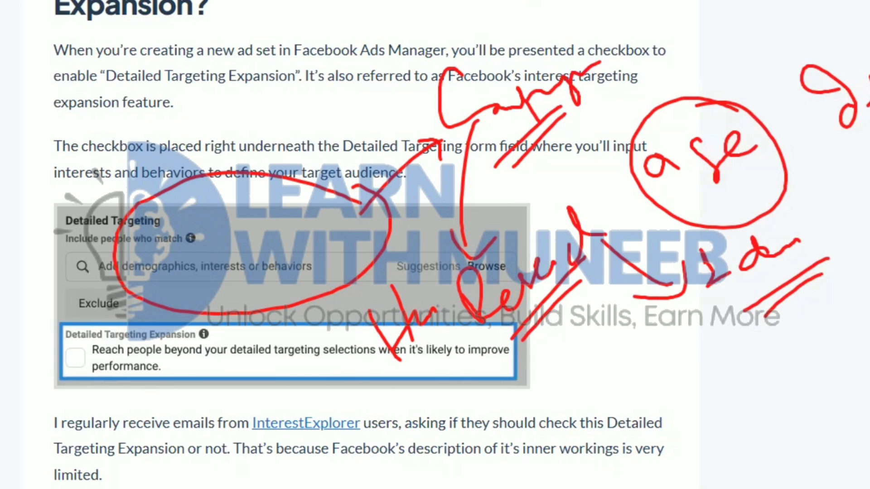
# - Add two notes along the outer edge, double-underline the lower one, and draw an arrow from it toward another short handwritten note
pyautogui.moveTo(852, 194); pyautogui.dragTo(850, 227)
pyautogui.moveTo(860, 217); pyautogui.dragTo(869, 173)
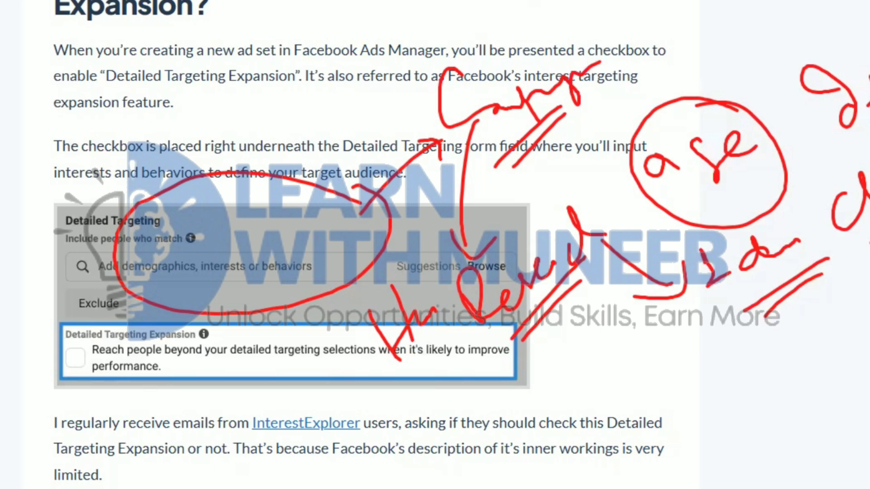
pyautogui.moveTo(806, 320); pyautogui.dragTo(856, 301)
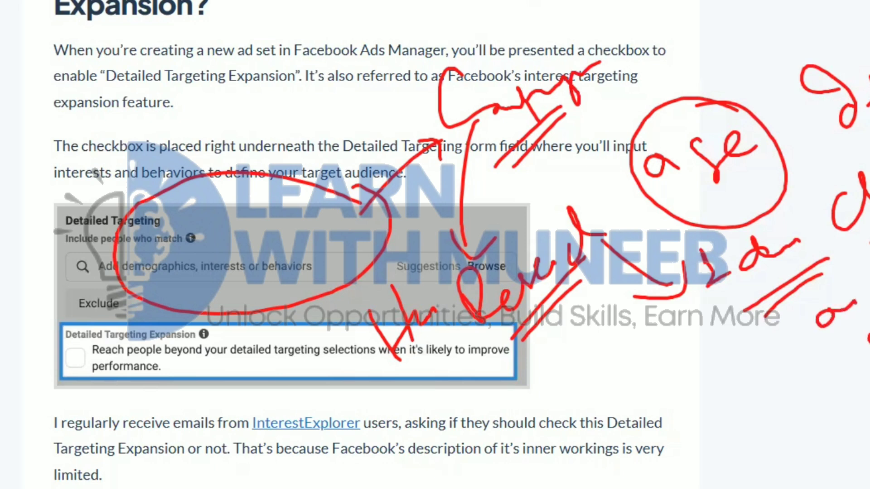
pyautogui.moveTo(812, 361); pyautogui.dragTo(866, 330)
pyautogui.moveTo(819, 376); pyautogui.dragTo(869, 344)
pyautogui.moveTo(817, 316); pyautogui.dragTo(757, 353)
pyautogui.moveTo(758, 334); pyautogui.dragTo(771, 355)
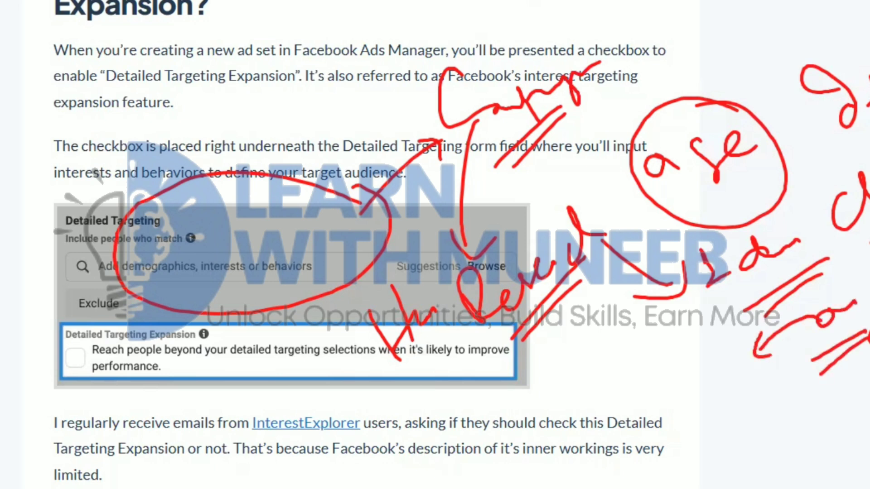
pyautogui.moveTo(601, 356); pyautogui.dragTo(614, 379)
pyautogui.moveTo(625, 360); pyautogui.dragTo(718, 322)
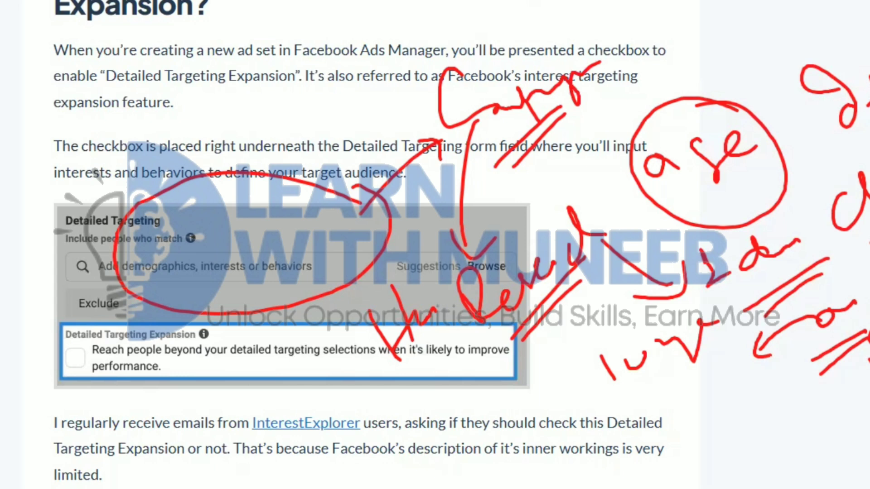
# - Handwrite a circled note over the opening paragraph and draw an arrow from it with another word written beside the arrow
pyautogui.moveTo(251, 124)
pyautogui.mouseDown()
pyautogui.moveTo(291, 84)
pyautogui.moveTo(326, 81)
pyautogui.mouseUp()
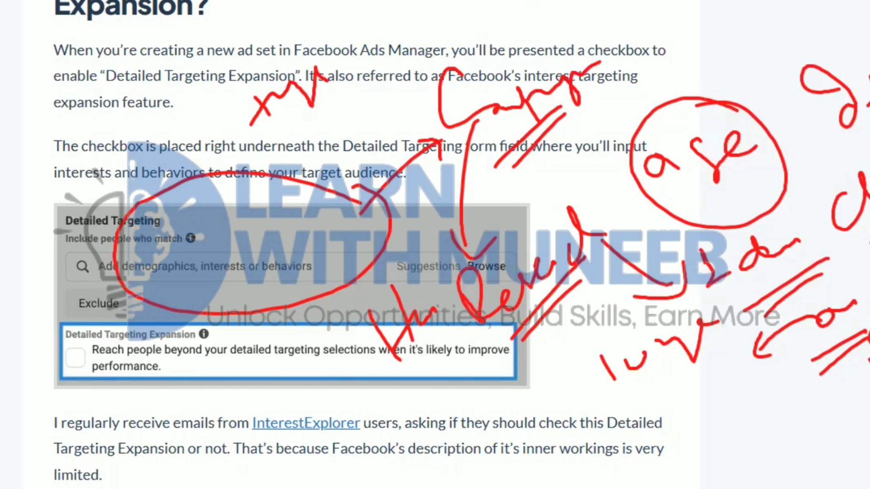
pyautogui.moveTo(282, 44); pyautogui.dragTo(281, 58)
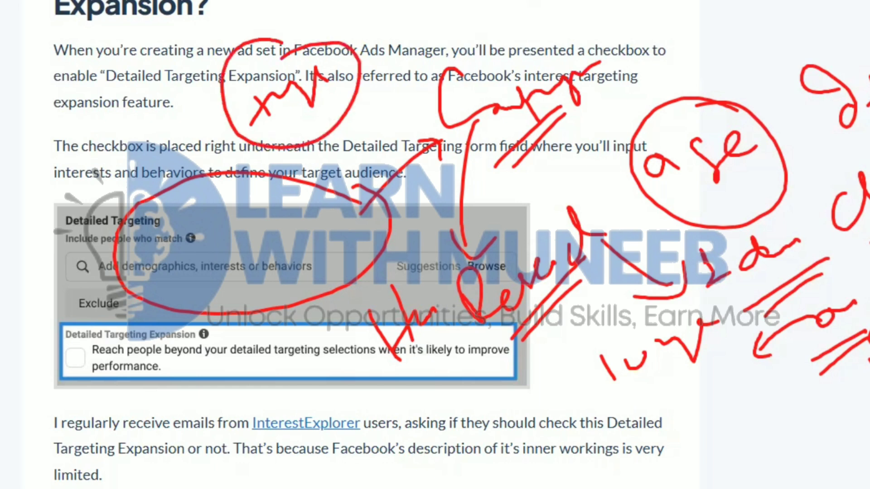
pyautogui.moveTo(202, 106); pyautogui.dragTo(156, 138)
pyautogui.moveTo(83, 157)
pyautogui.mouseDown()
pyautogui.moveTo(112, 134)
pyautogui.moveTo(134, 95)
pyautogui.moveTo(164, 78)
pyautogui.mouseUp()
pyautogui.click(174, 64)
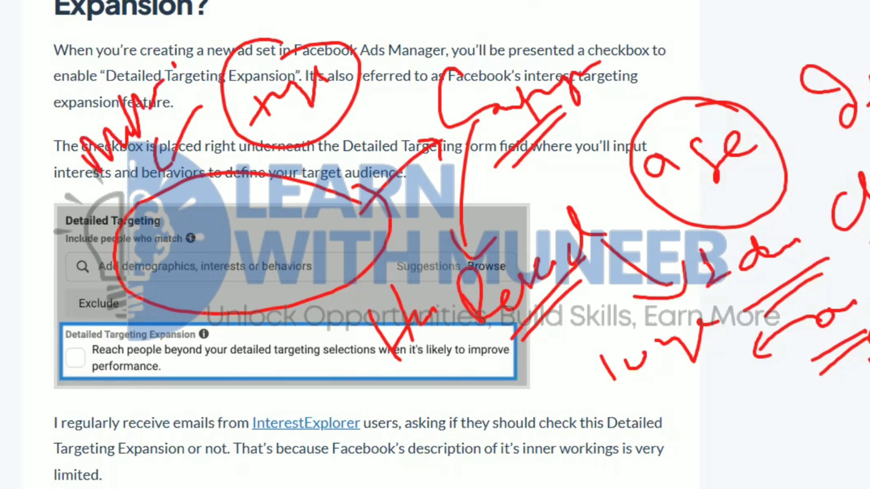
# - Handwrite "18" above the word "Campaign", circle it, and draw an arrow from it toward the circled targeting field
pyautogui.moveTo(386, 28); pyautogui.dragTo(411, 63)
pyautogui.moveTo(427, 31)
pyautogui.mouseDown()
pyautogui.moveTo(406, 23)
pyautogui.moveTo(416, 33)
pyautogui.mouseUp()
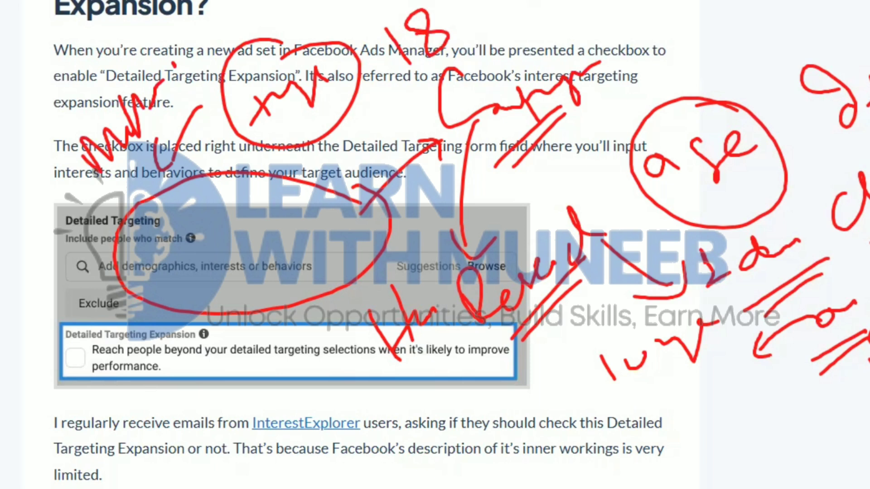
pyautogui.moveTo(390, 1)
pyautogui.mouseDown()
pyautogui.moveTo(455, 1)
pyautogui.moveTo(423, 1)
pyautogui.mouseUp()
pyautogui.moveTo(400, 90)
pyautogui.mouseDown()
pyautogui.moveTo(381, 145)
pyautogui.moveTo(398, 145)
pyautogui.mouseUp()
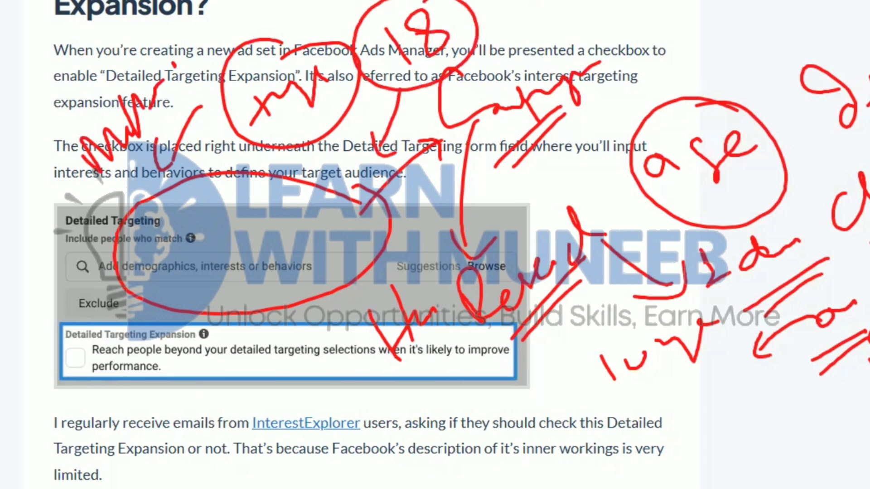
# - Handwrite "23 +" above the circled "age" note and continue the writing toward the page's outer edge
pyautogui.moveTo(675, 49); pyautogui.dragTo(725, 68)
pyautogui.moveTo(723, 23); pyautogui.dragTo(739, 75)
pyautogui.moveTo(783, 45); pyautogui.dragTo(831, 17)
pyautogui.moveTo(800, 26); pyautogui.dragTo(827, 56)
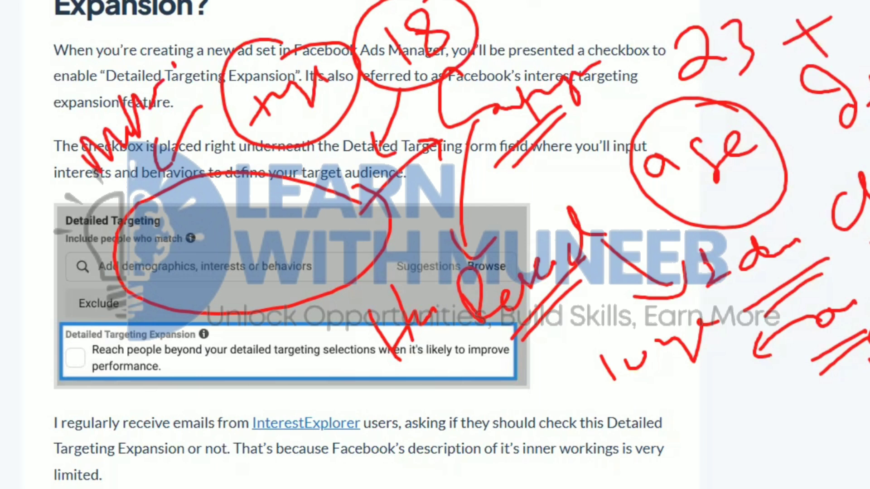
pyautogui.moveTo(859, 8); pyautogui.dragTo(869, 21)
# - Clear the annotations, then handwrite a circled word beside the article text with a plus sign attached to the circle
pyautogui.press('Escape')
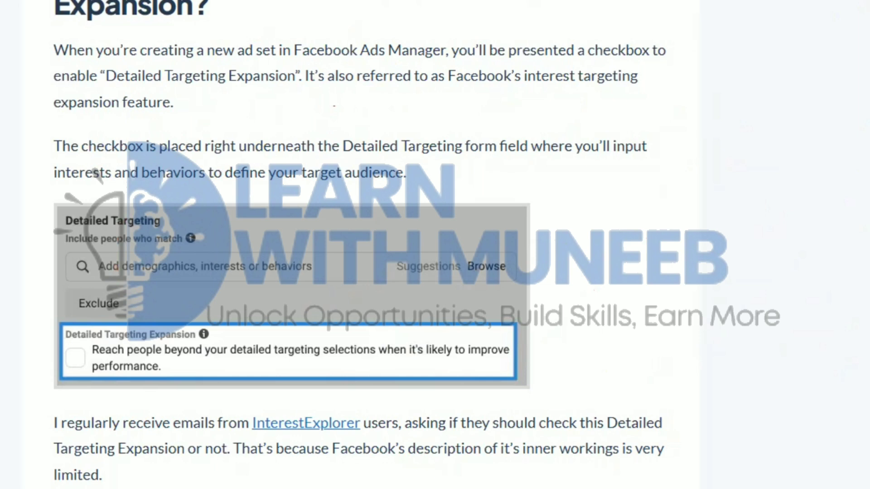
pyautogui.moveTo(631, 166); pyautogui.dragTo(670, 212)
pyautogui.moveTo(630, 177)
pyautogui.mouseDown()
pyautogui.moveTo(691, 174)
pyautogui.moveTo(773, 110)
pyautogui.mouseUp()
pyautogui.moveTo(721, 125); pyautogui.dragTo(729, 115)
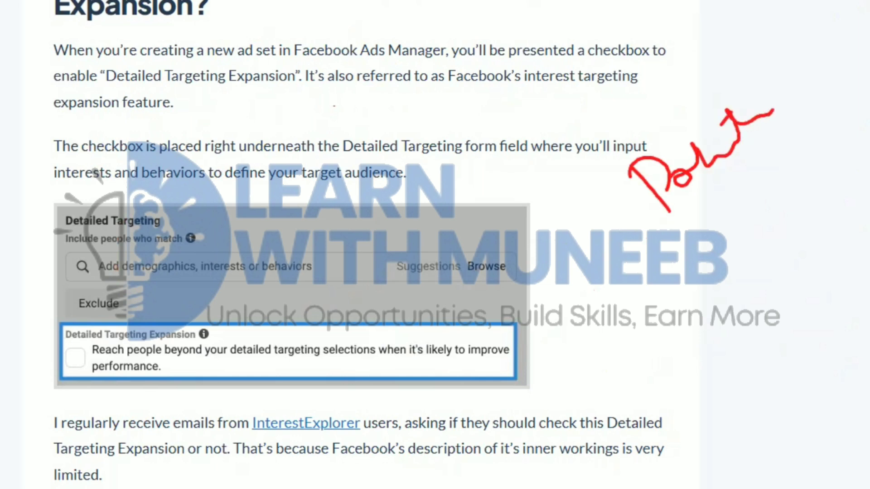
pyautogui.moveTo(750, 69); pyautogui.dragTo(727, 90)
pyautogui.moveTo(798, 89)
pyautogui.mouseDown()
pyautogui.moveTo(821, 73)
pyautogui.moveTo(820, 96)
pyautogui.mouseUp()
# - Draw an arrow below the circled word to a second handwritten note and circle that note
pyautogui.moveTo(771, 197); pyautogui.dragTo(779, 256)
pyautogui.moveTo(766, 253); pyautogui.dragTo(766, 327)
pyautogui.moveTo(772, 308)
pyautogui.mouseDown()
pyautogui.moveTo(816, 272)
pyautogui.moveTo(830, 283)
pyautogui.mouseUp()
pyautogui.moveTo(766, 260)
pyautogui.mouseDown()
pyautogui.moveTo(867, 252)
pyautogui.moveTo(713, 258)
pyautogui.mouseUp()
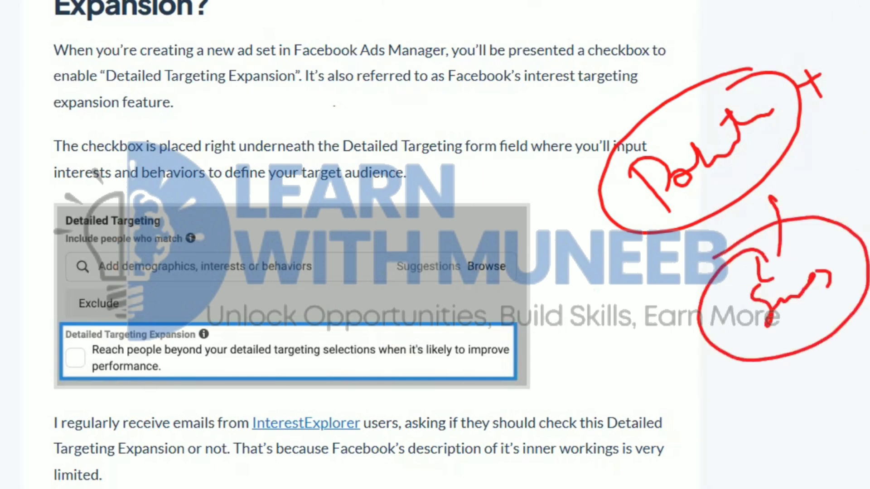
# - Draw an arrow off the lower circled note, then mark the Detailed Targeting box with two overlapping circles and a crossed line
pyautogui.moveTo(832, 234); pyautogui.dragTo(867, 175)
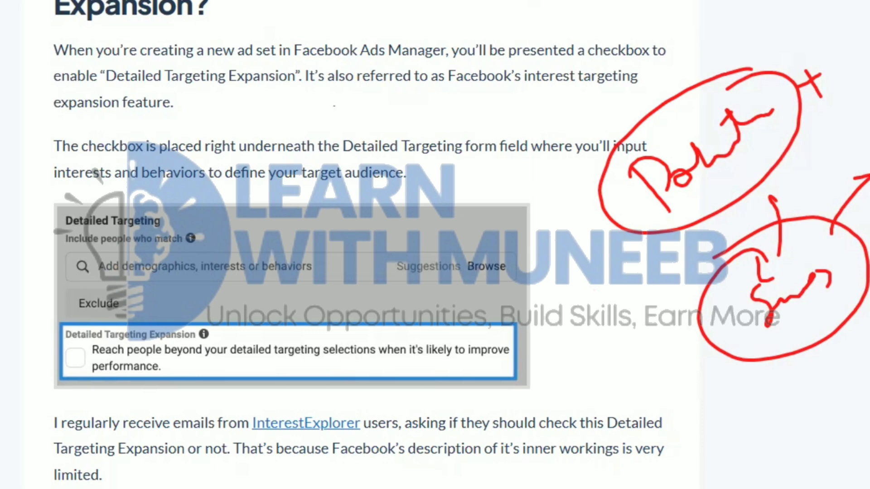
pyautogui.moveTo(156, 199); pyautogui.dragTo(271, 254)
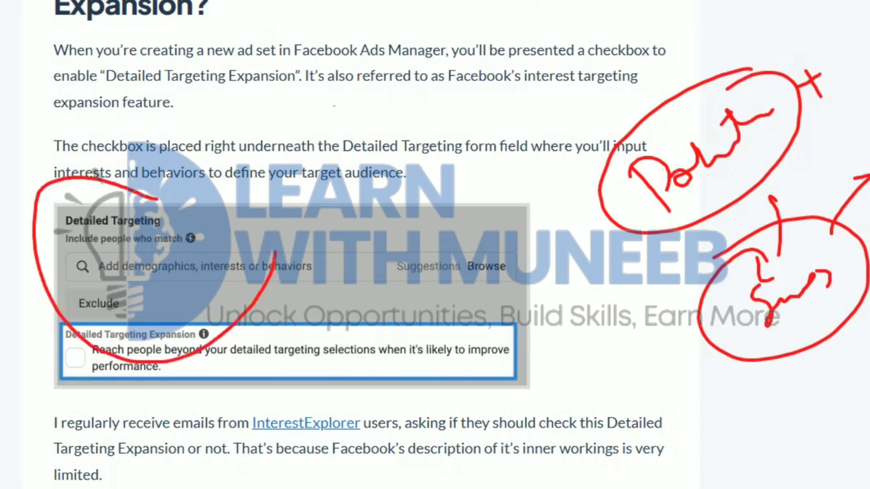
pyautogui.moveTo(134, 247); pyautogui.dragTo(279, 190)
pyautogui.moveTo(199, 267); pyautogui.dragTo(285, 179)
pyautogui.moveTo(276, 215); pyautogui.dragTo(256, 288)
pyautogui.moveTo(235, 234); pyautogui.dragTo(323, 255)
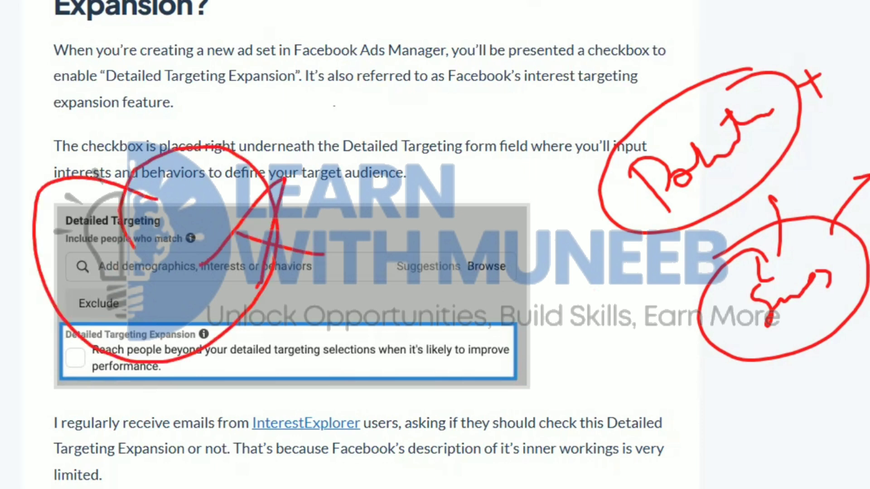
# - Clear the annotations, then handwrite and circle a word beside the Detailed Targeting box, with an arrow pointing diagonally upward from it
pyautogui.press('e')
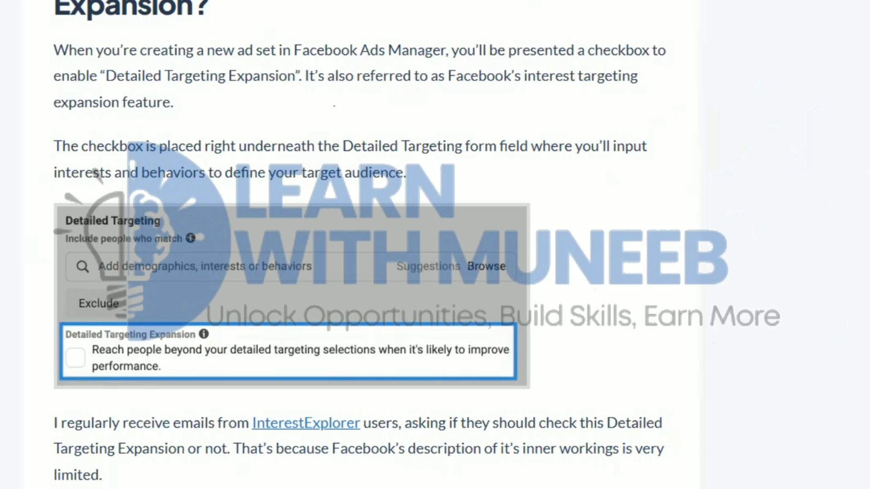
pyautogui.moveTo(489, 213)
pyautogui.mouseDown()
pyautogui.moveTo(527, 203)
pyautogui.moveTo(565, 212)
pyautogui.moveTo(582, 195)
pyautogui.mouseUp()
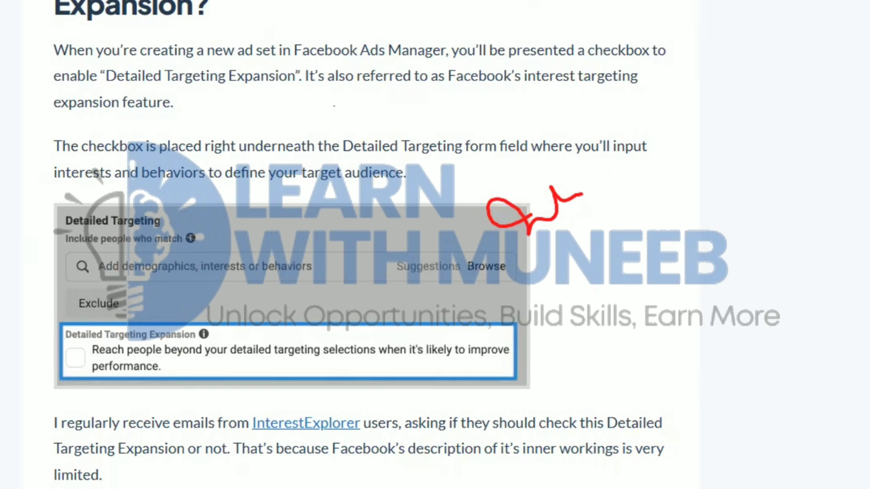
pyautogui.moveTo(569, 161)
pyautogui.mouseDown()
pyautogui.moveTo(618, 176)
pyautogui.moveTo(578, 160)
pyautogui.mouseUp()
pyautogui.moveTo(587, 178)
pyautogui.mouseDown()
pyautogui.moveTo(650, 104)
pyautogui.moveTo(658, 123)
pyautogui.mouseUp()
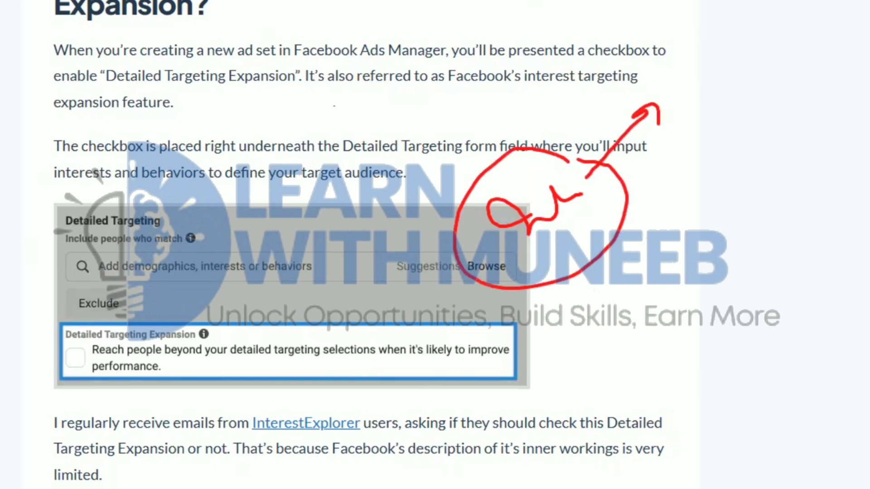
# - Draw an arrow to a circled X, add two check marks over the Detailed Targeting box, and handwrite a word above the X
pyautogui.moveTo(638, 222)
pyautogui.mouseDown()
pyautogui.moveTo(711, 196)
pyautogui.moveTo(722, 212)
pyautogui.mouseUp()
pyautogui.moveTo(775, 150)
pyautogui.mouseDown()
pyautogui.moveTo(747, 174)
pyautogui.moveTo(773, 180)
pyautogui.mouseUp()
pyautogui.moveTo(767, 132)
pyautogui.mouseDown()
pyautogui.moveTo(778, 194)
pyautogui.moveTo(780, 129)
pyautogui.mouseUp()
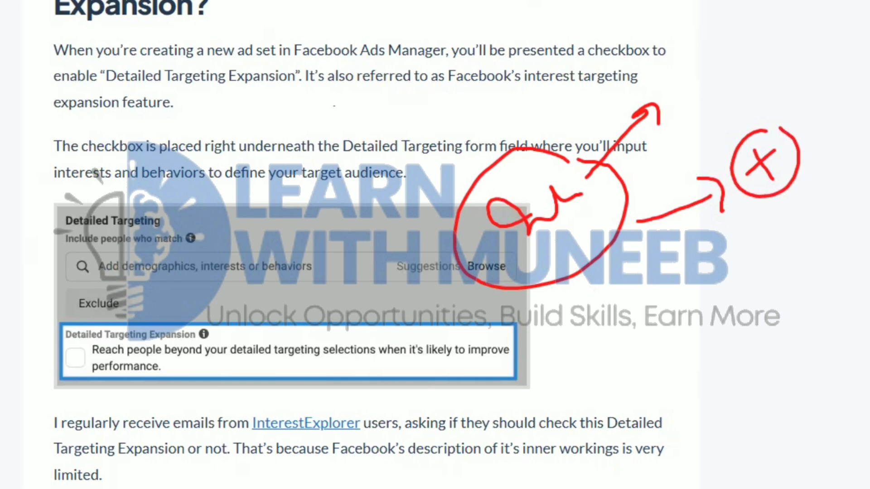
pyautogui.moveTo(300, 226)
pyautogui.mouseDown()
pyautogui.moveTo(352, 188)
pyautogui.moveTo(373, 155)
pyautogui.mouseUp()
pyautogui.moveTo(310, 248); pyautogui.dragTo(388, 164)
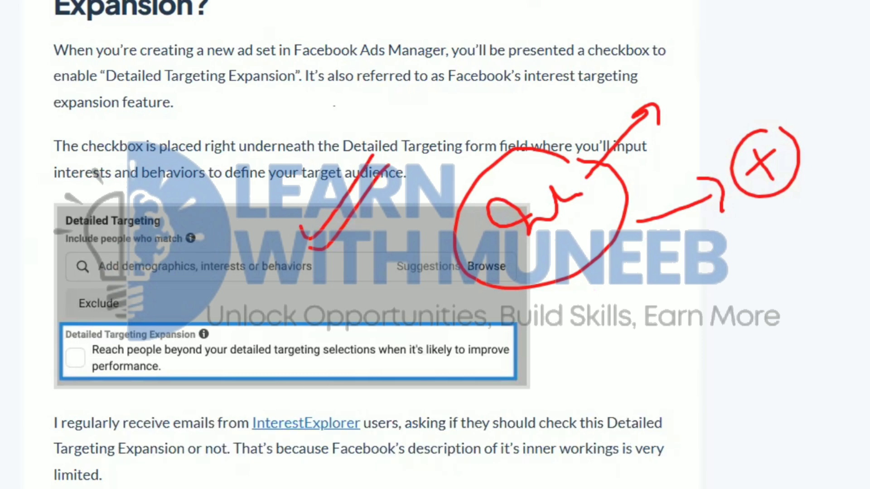
pyautogui.moveTo(753, 76)
pyautogui.mouseDown()
pyautogui.moveTo(746, 59)
pyautogui.moveTo(811, 73)
pyautogui.moveTo(841, 93)
pyautogui.mouseUp()
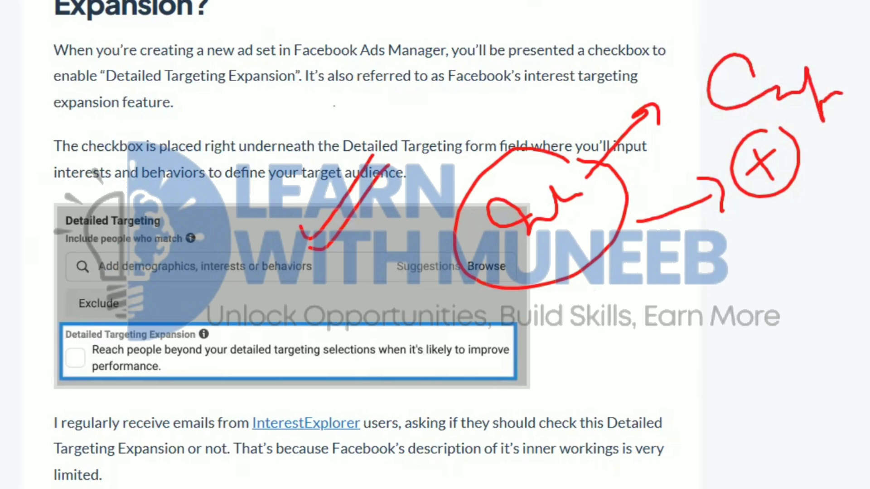
# - Clear the annotations and examine the article's Detailed Targeting Expansion explanation and its Physical fitness audience example
pyautogui.press('e')
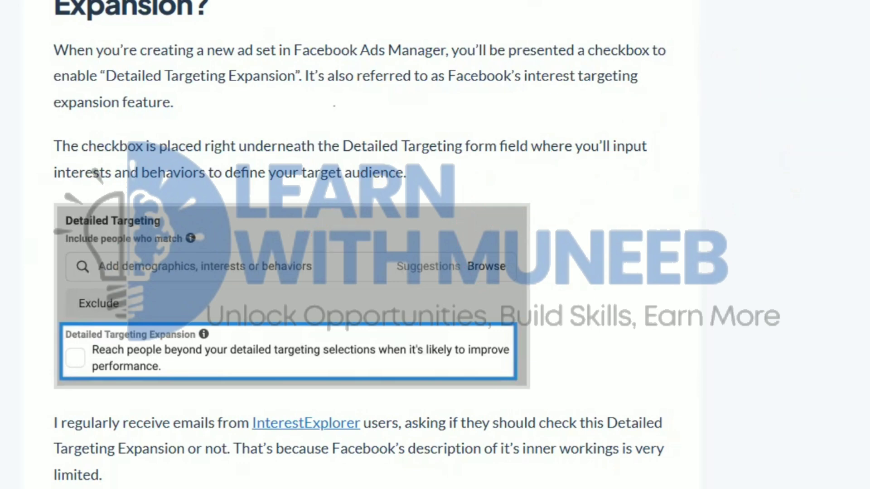
pyautogui.scroll(-20, 363, 244)
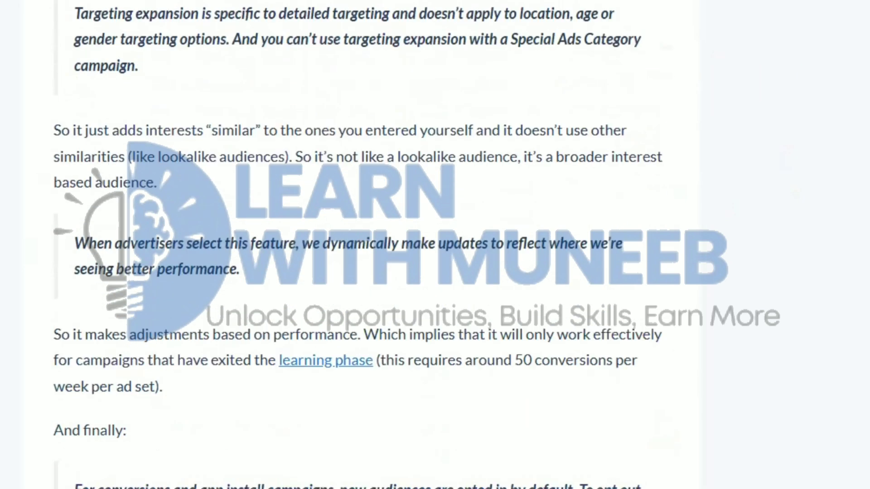
pyautogui.scroll(-12, 362, 244)
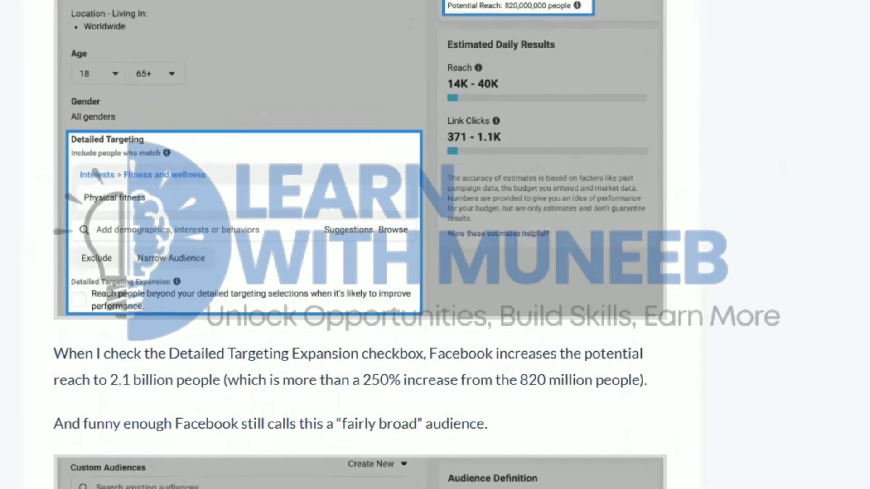
pyautogui.scroll(2, 363, 245)
pyautogui.scroll(2, 362, 245)
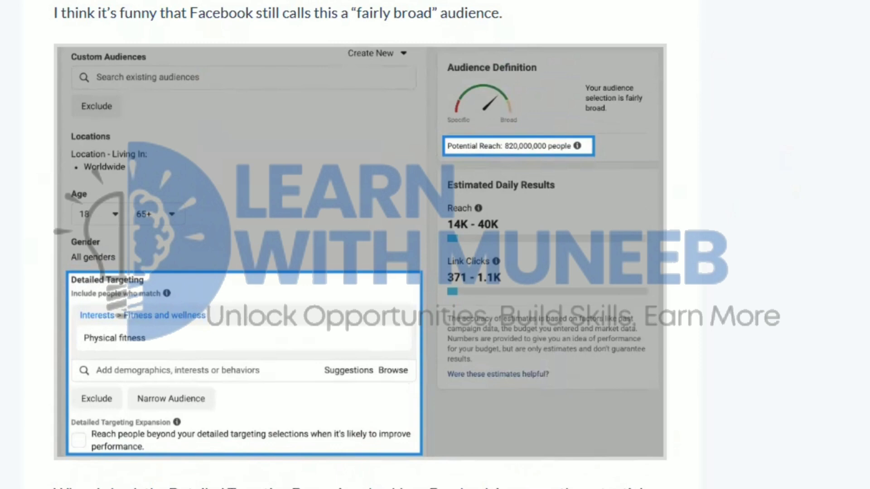
pyautogui.scroll(-3, 363, 245)
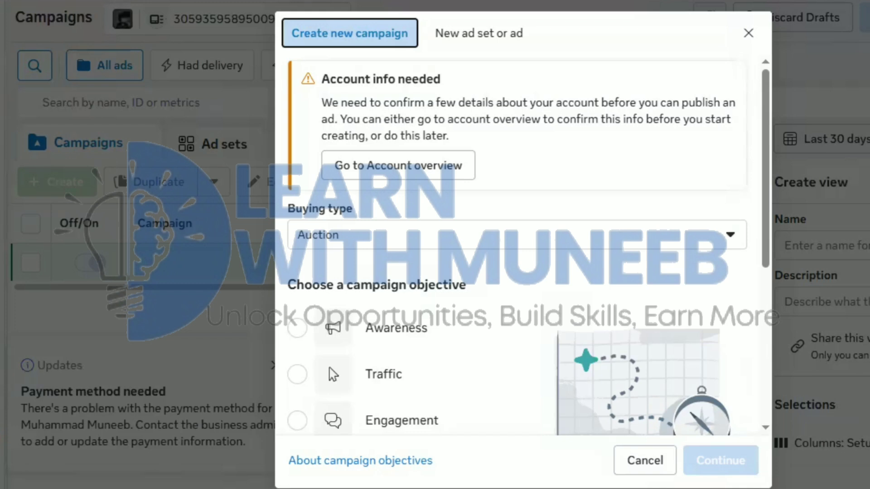
# - Choose Auction as the new campaign's buying type
pyautogui.scroll(-1, 517, 272)
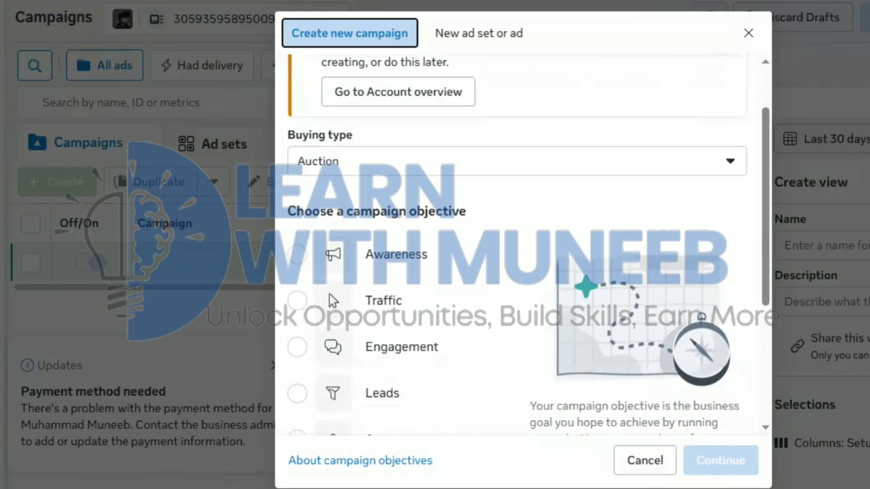
pyautogui.click(517, 161)
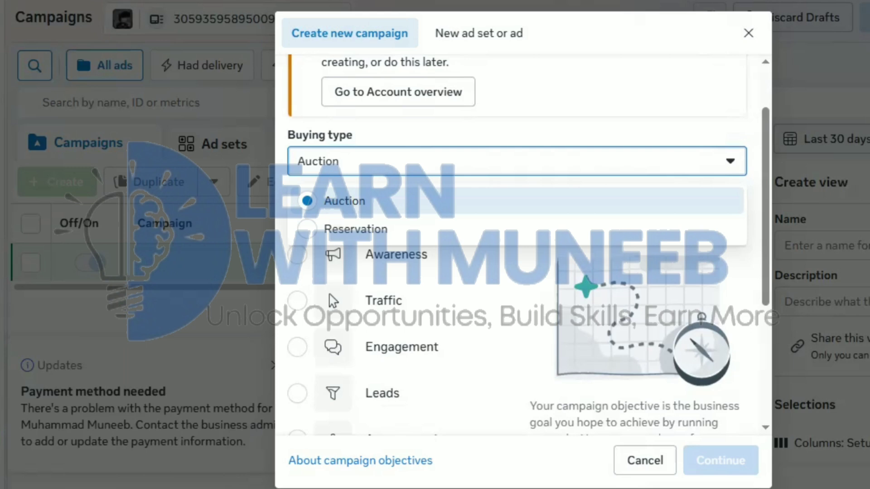
pyautogui.click(344, 200)
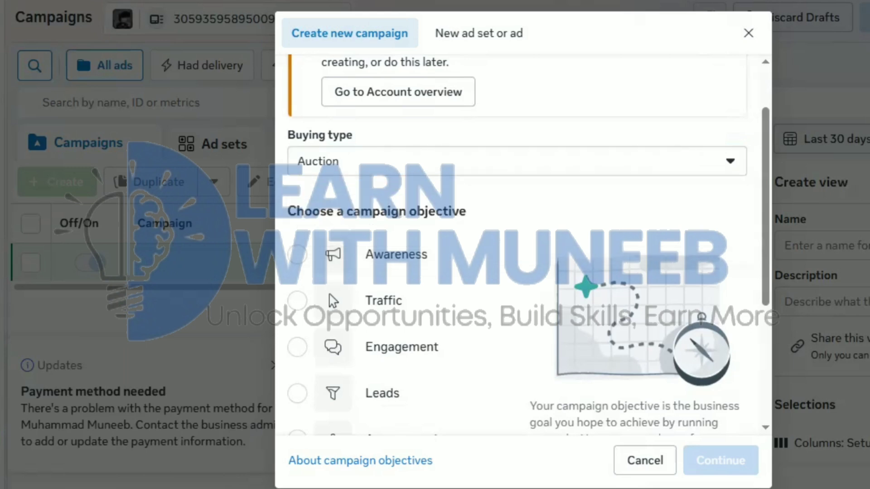
# - Select Awareness as the campaign objective and continue to the campaign setup
pyautogui.scroll(-1, 521, 245)
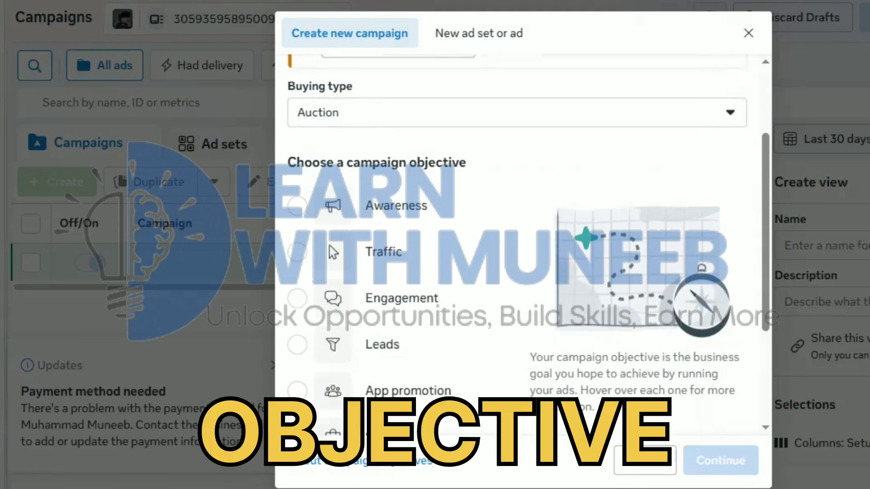
pyautogui.scroll(-1, 333, 251)
pyautogui.click(396, 150)
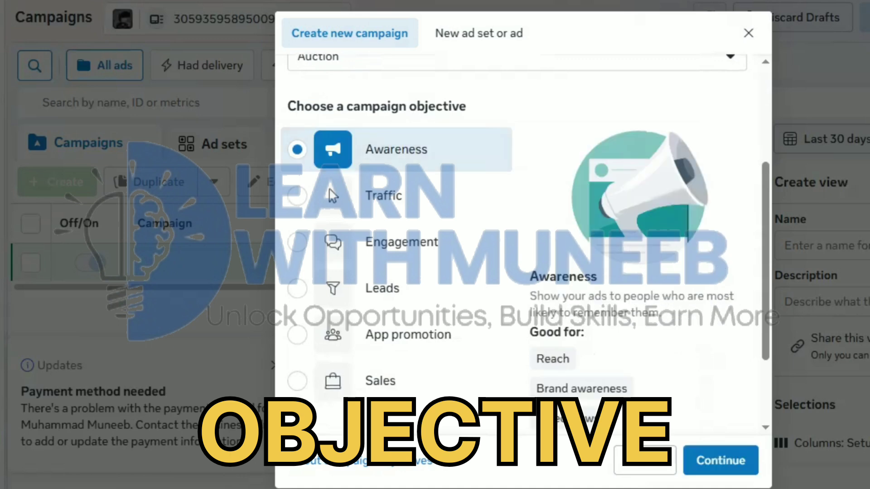
pyautogui.scroll(-1, 396, 181)
pyautogui.click(720, 460)
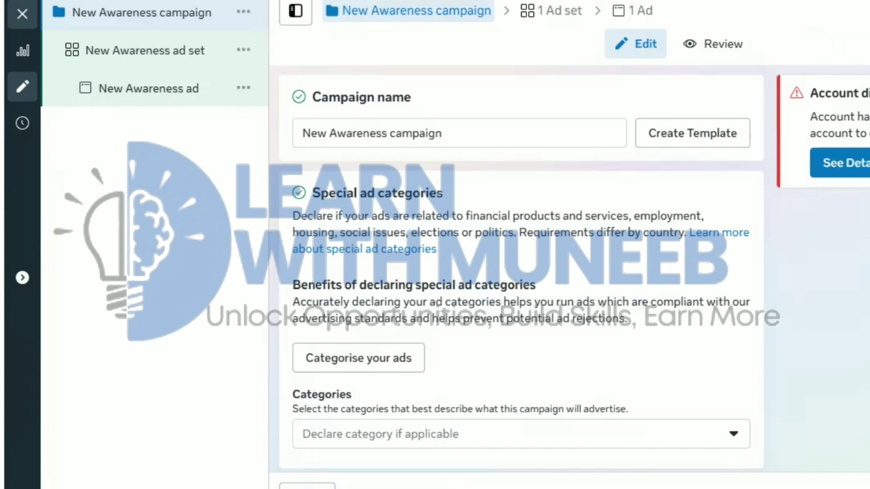
# - Handwrite a short note over the end of the Special ad categories text and add a stroke beneath it
pyautogui.moveTo(652, 227); pyautogui.dragTo(698, 270)
pyautogui.moveTo(706, 252)
pyautogui.mouseDown()
pyautogui.moveTo(738, 250)
pyautogui.moveTo(740, 242)
pyautogui.mouseUp()
pyautogui.moveTo(755, 226); pyautogui.dragTo(756, 254)
pyautogui.moveTo(706, 299); pyautogui.dragTo(749, 283)
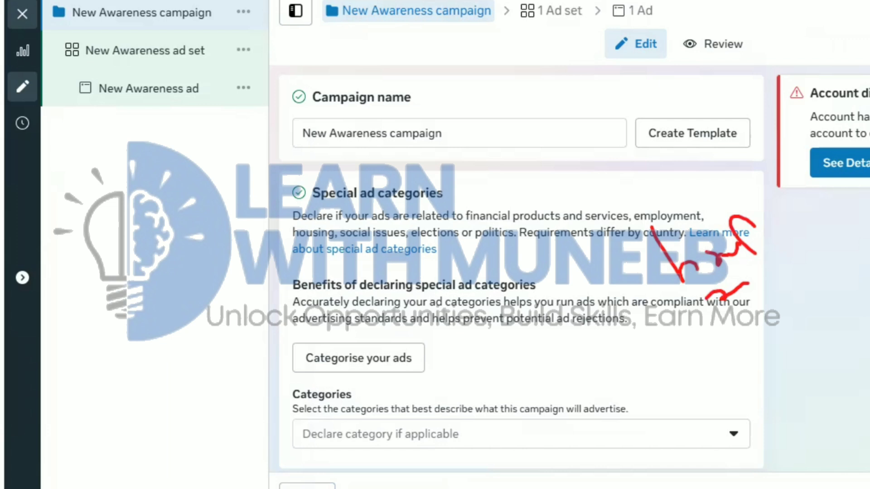
# - Draw a curved arrow from the Campaign name field down to a second handwritten note and circle that note
pyautogui.moveTo(527, 121)
pyautogui.mouseDown()
pyautogui.moveTo(482, 184)
pyautogui.moveTo(472, 235)
pyautogui.mouseUp()
pyautogui.moveTo(467, 210); pyautogui.dragTo(491, 243)
pyautogui.moveTo(437, 278); pyautogui.dragTo(460, 288)
pyautogui.moveTo(463, 259); pyautogui.dragTo(474, 288)
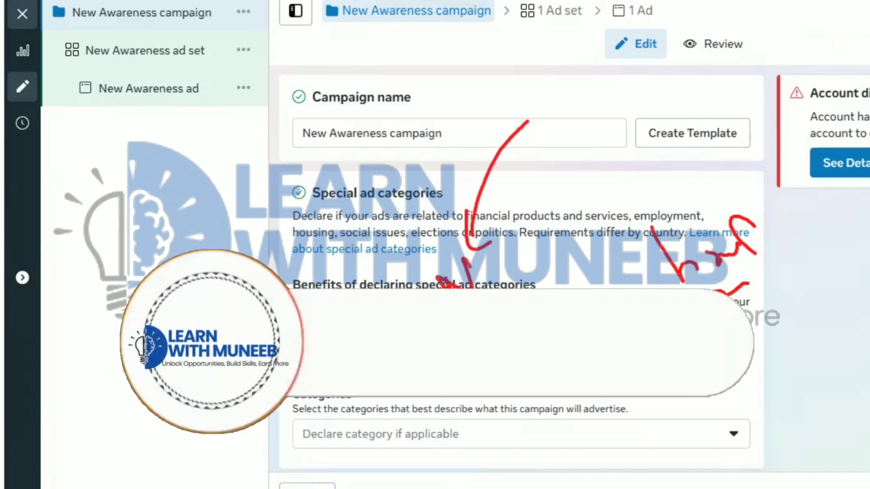
pyautogui.moveTo(520, 249); pyautogui.dragTo(473, 281)
pyautogui.moveTo(517, 233)
pyautogui.mouseDown()
pyautogui.moveTo(392, 288)
pyautogui.moveTo(490, 225)
pyautogui.mouseUp()
# - Draw two parallel arrows toward the Special ad categories heading, then clear all the annotations
pyautogui.moveTo(417, 166); pyautogui.dragTo(475, 124)
pyautogui.moveTo(428, 183); pyautogui.dragTo(480, 142)
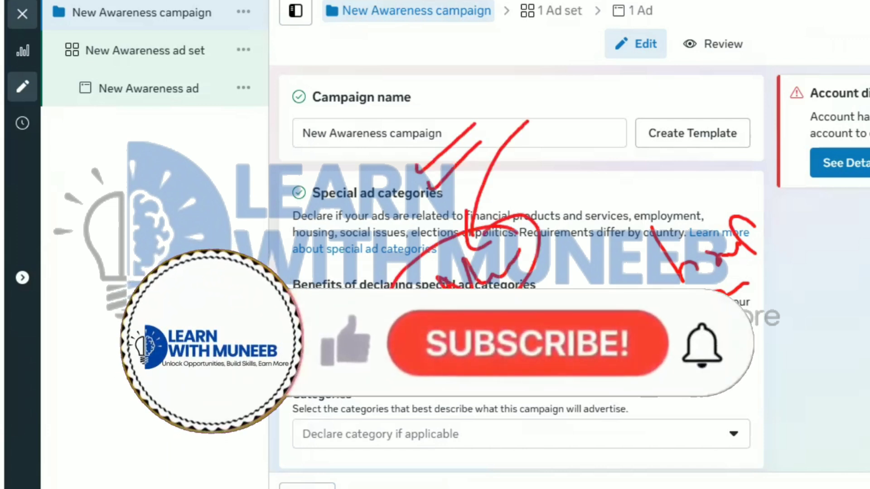
pyautogui.press('e')
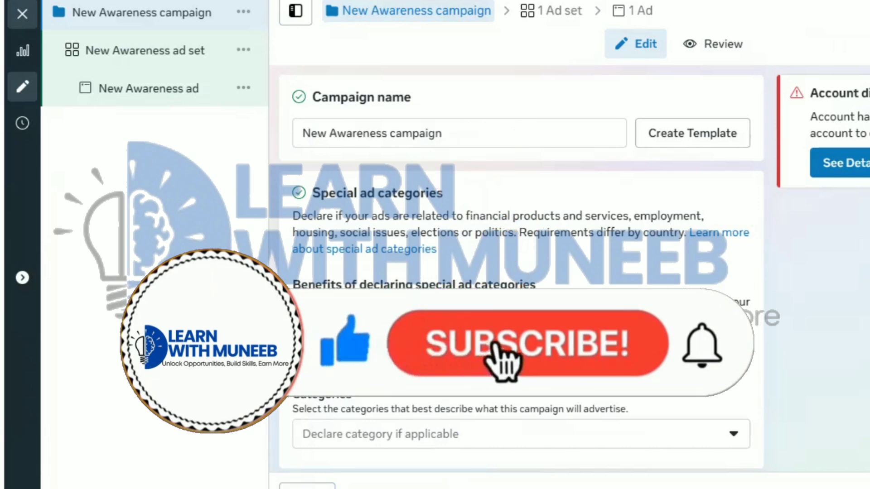
# - Turn on Advantage campaign budget to show its daily budget settings, then clear the annotations and turn the option off
pyautogui.scroll(-8, 521, 271)
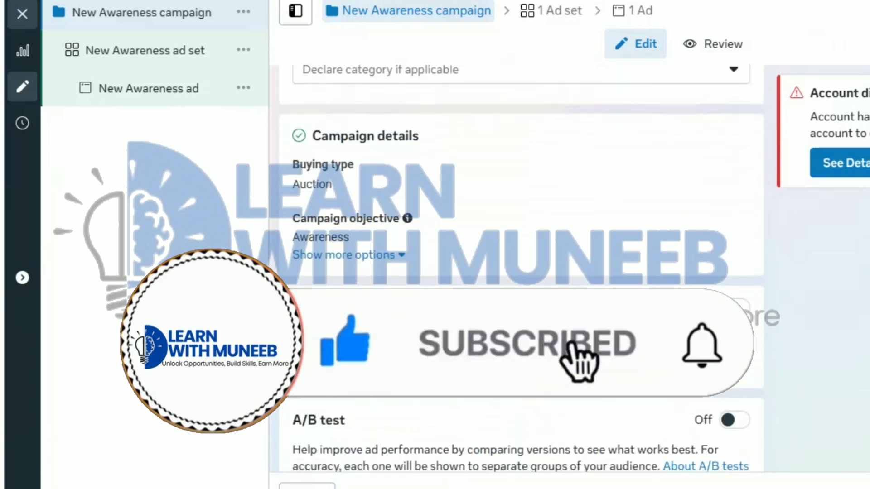
pyautogui.scroll(-1, 521, 272)
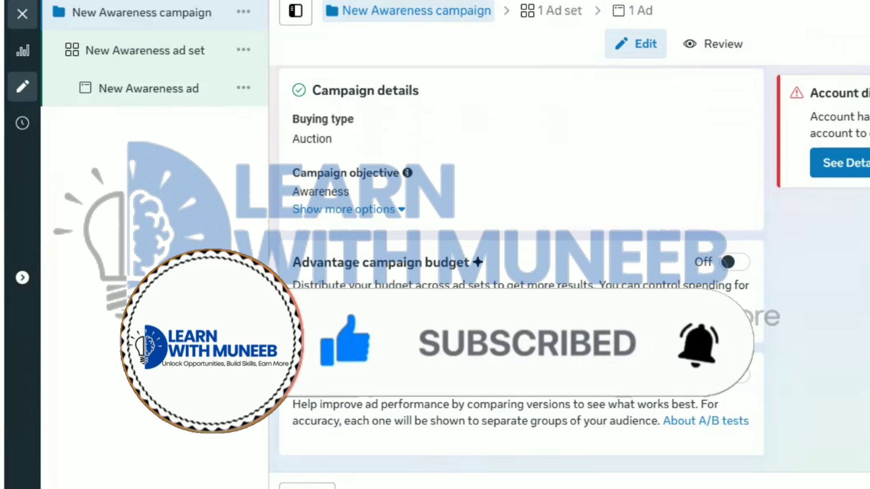
pyautogui.click(734, 262)
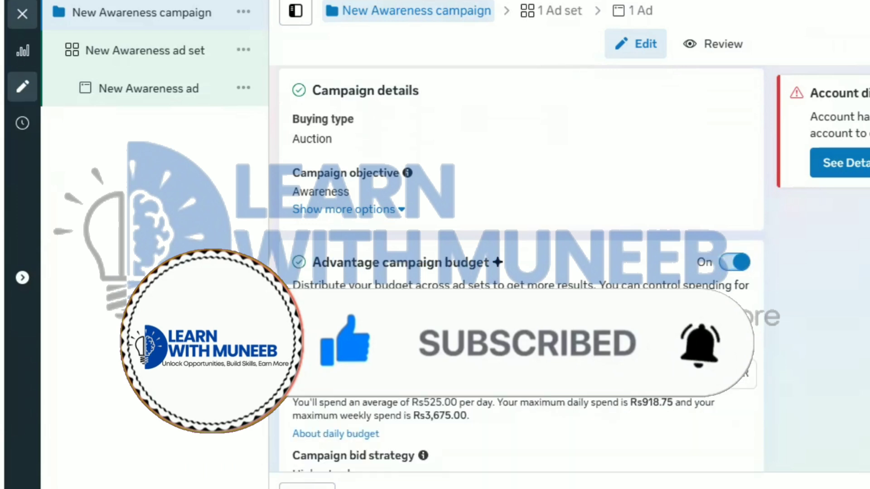
pyautogui.scroll(-1, 521, 272)
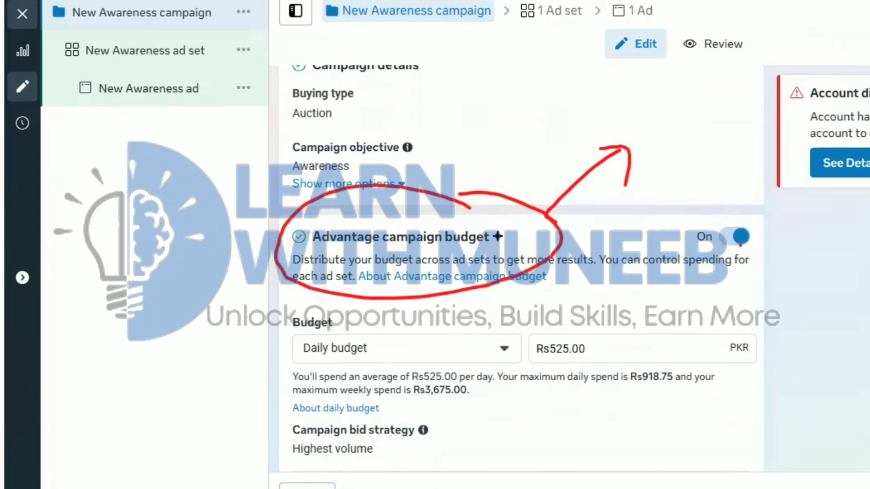
pyautogui.press('Escape')
pyautogui.click(741, 241)
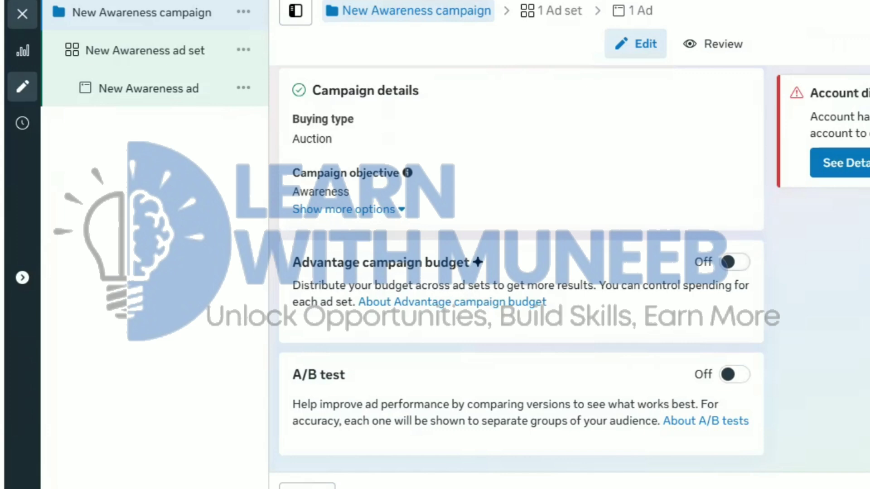
# - Expand the extra options in Campaign details and open the campaign objective for editing to examine the available choices
pyautogui.scroll(5, 521, 269)
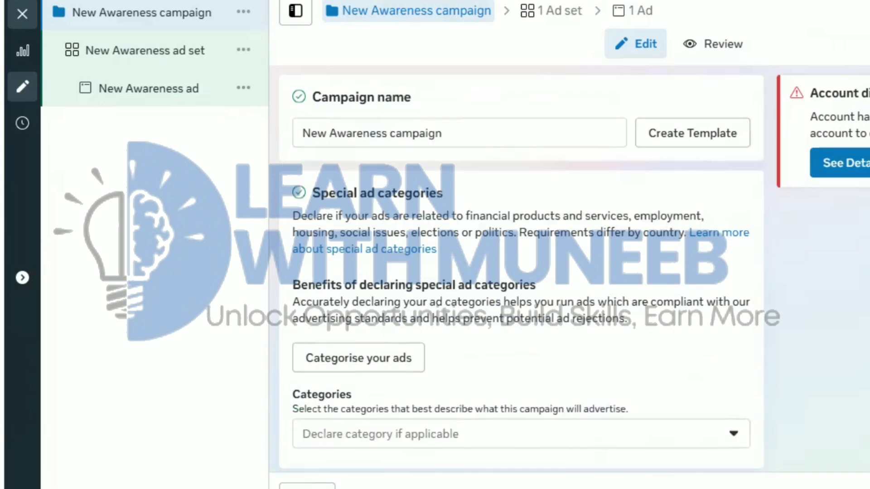
pyautogui.scroll(-5, 521, 270)
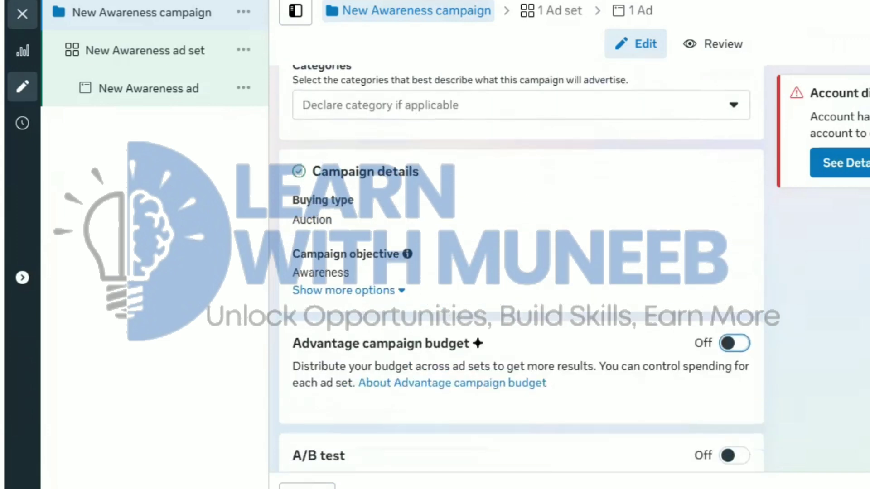
pyautogui.scroll(1, 521, 270)
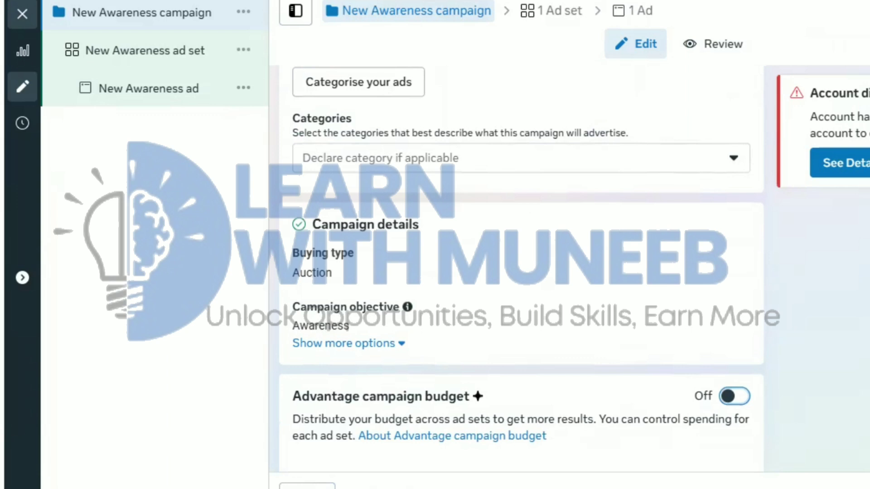
pyautogui.click(338, 343)
pyautogui.scroll(-1, 338, 344)
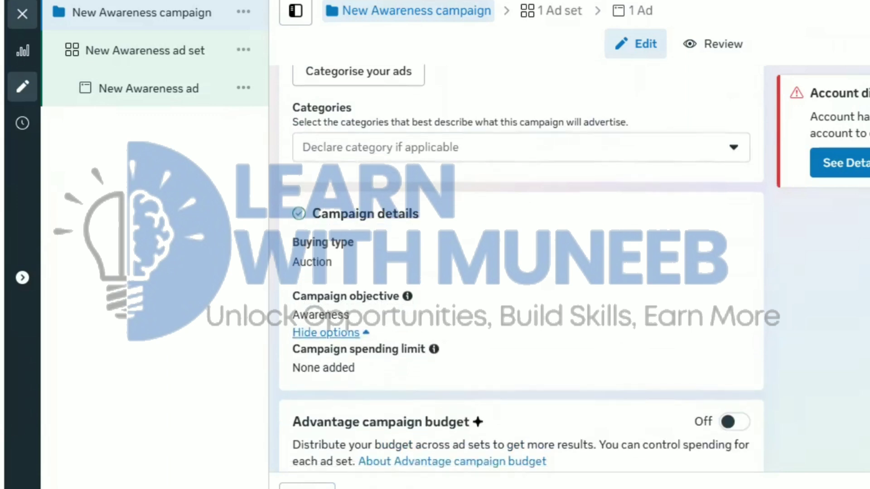
pyautogui.click(722, 297)
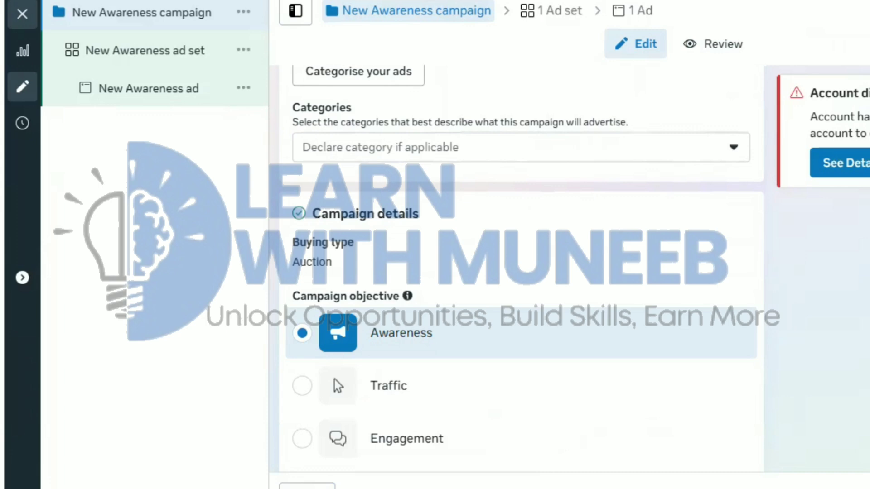
pyautogui.scroll(-10, 521, 267)
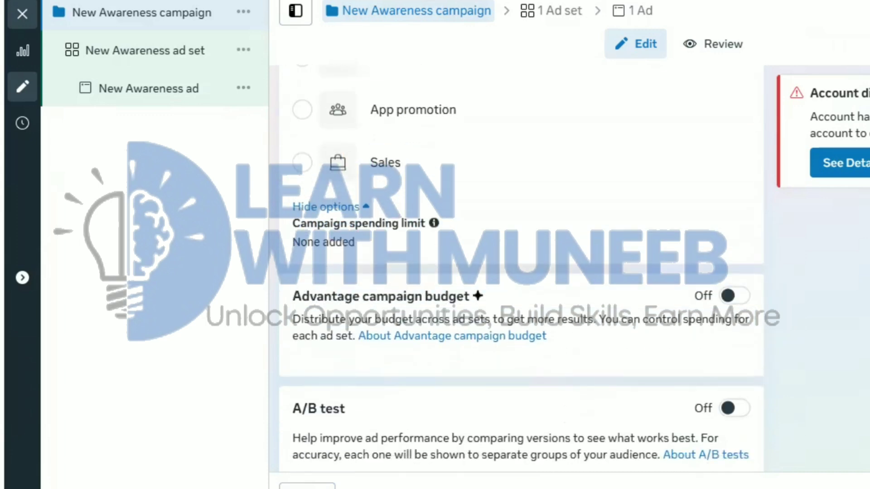
# - Look over the campaign objective choices and spending limit, then open the New Awareness ad set's settings
pyautogui.scroll(10, 334, 240)
pyautogui.scroll(-5, 334, 267)
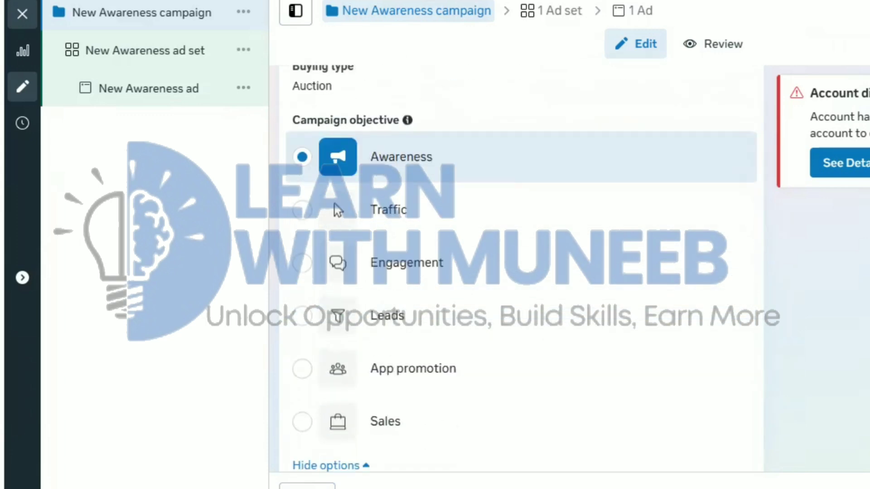
pyautogui.scroll(-4, 338, 209)
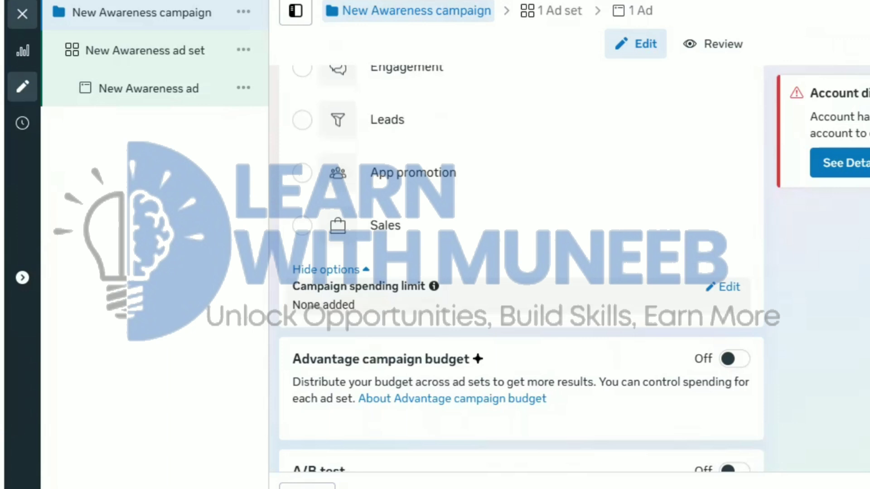
pyautogui.click(145, 50)
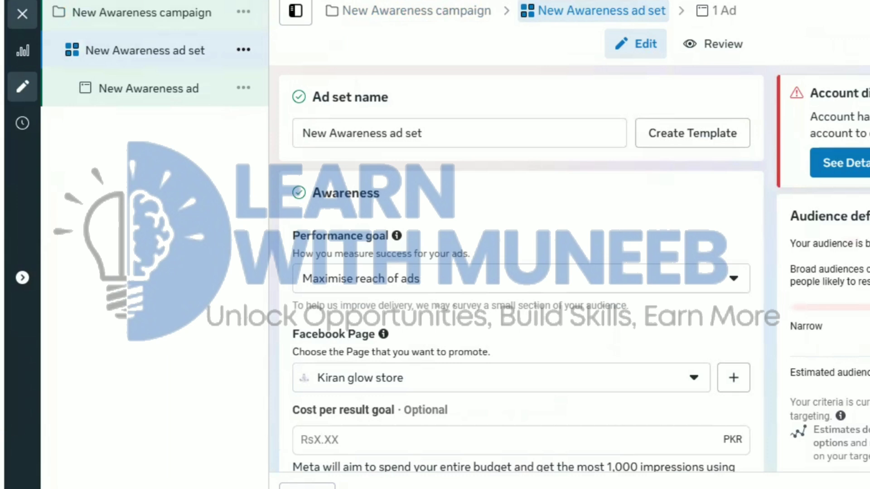
# - Delete the whole ad set name, leaving the field empty, and clear the handwritten annotations
pyautogui.scroll(-1, 521, 269)
pyautogui.scroll(1, 521, 269)
pyautogui.click(421, 134)
pyautogui.press('BackSpace')
pyautogui.press('BackSpace')
pyautogui.press('BackSpace')
pyautogui.press('BackSpace')
pyautogui.press('BackSpace')
pyautogui.press('BackSpace')
pyautogui.press('BackSpace')
pyautogui.press('BackSpace')
pyautogui.press('BackSpace')
pyautogui.press('BackSpace')
pyautogui.press('BackSpace')
pyautogui.press('BackSpace')
pyautogui.press('BackSpace')
pyautogui.press('BackSpace')
pyautogui.press('BackSpace')
pyautogui.press('BackSpace')
pyautogui.press('BackSpace')
pyautogui.press('BackSpace')
pyautogui.press('BackSpace')
pyautogui.press('BackSpace')
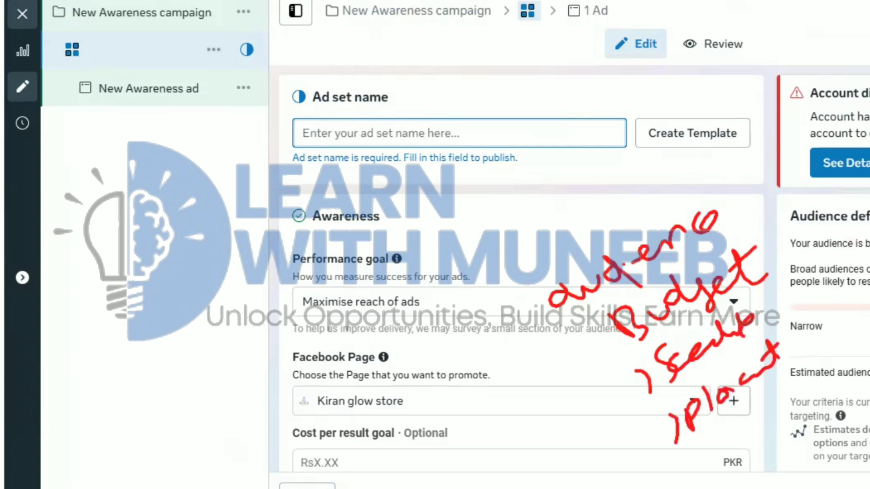
pyautogui.press('Escape')
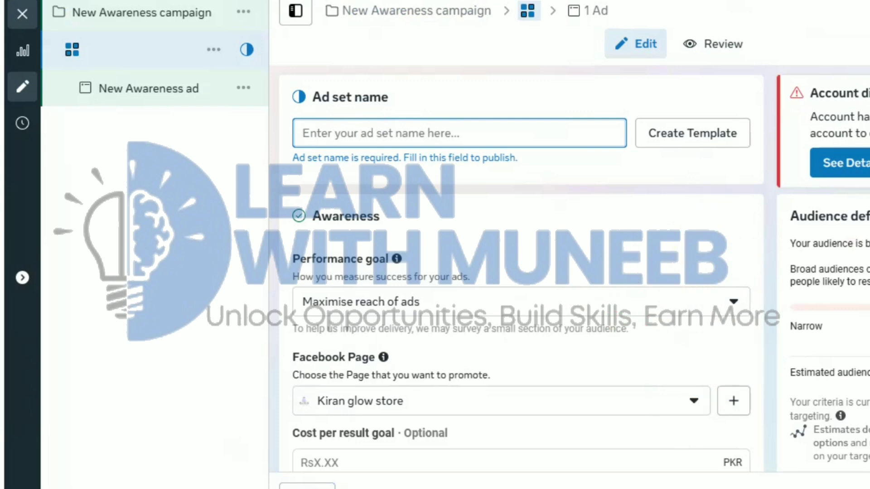
# - Examine the ad set's performance goal, dynamic creative, and budget and schedule settings, including the budget type selection
pyautogui.scroll(-2, 521, 272)
pyautogui.scroll(-2, 521, 269)
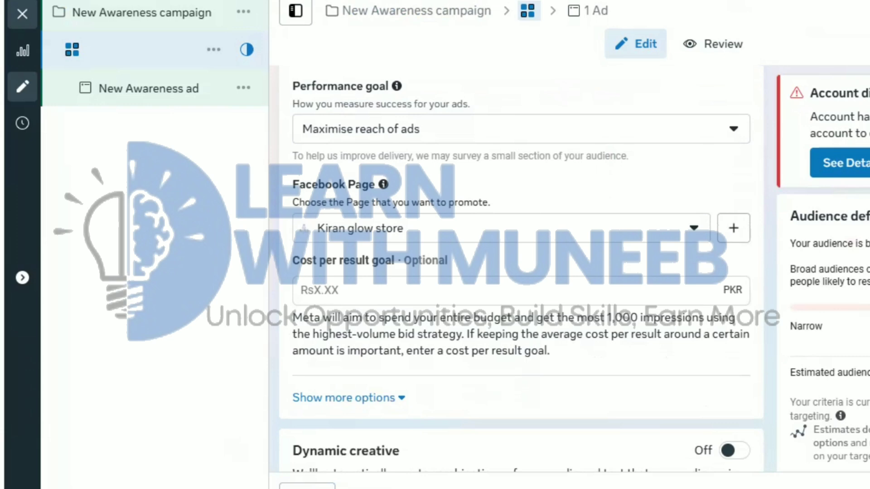
pyautogui.scroll(-1, 521, 272)
pyautogui.scroll(-4, 521, 267)
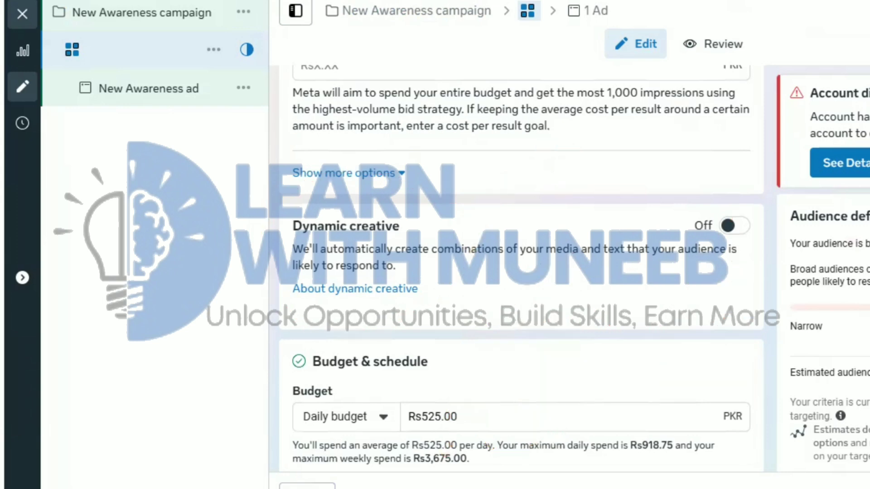
pyautogui.scroll(-4, 521, 267)
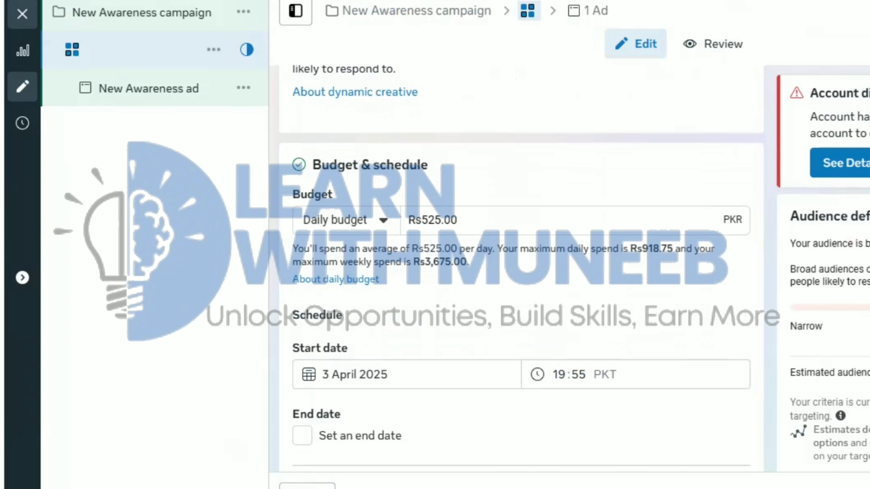
pyautogui.click(354, 220)
pyautogui.click(353, 220)
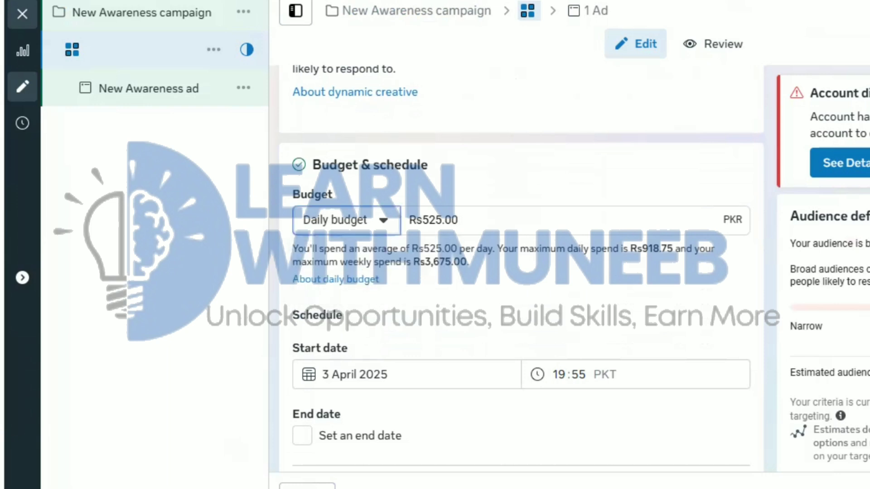
pyautogui.click(353, 220)
pyautogui.click(353, 221)
pyautogui.scroll(-4, 521, 263)
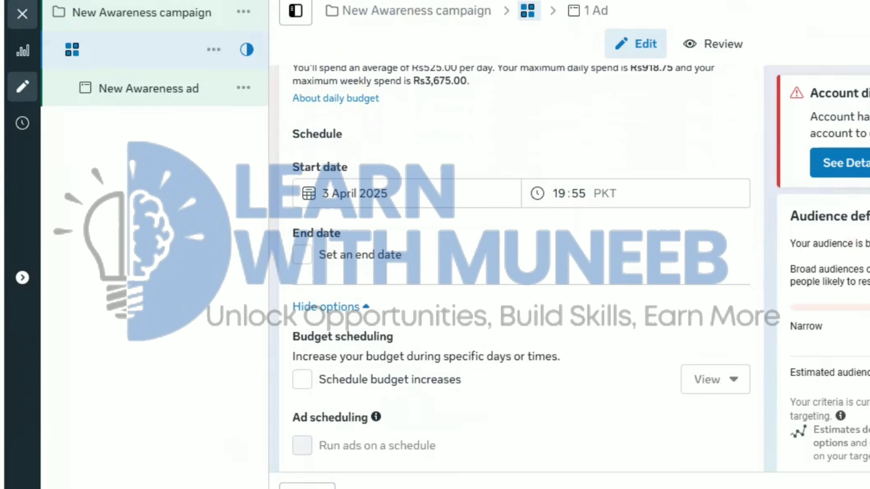
# - Show and hide the extra options in Audience controls, then open the included locations for editing
pyautogui.scroll(-5, 521, 268)
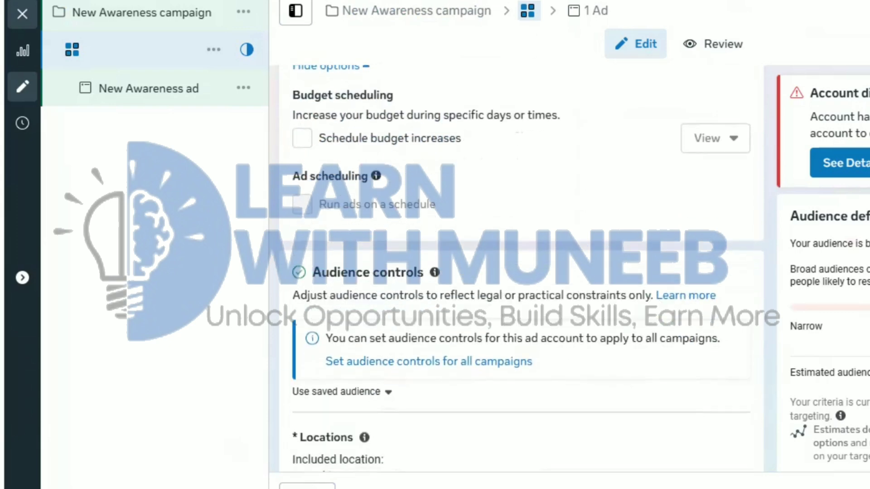
pyautogui.scroll(-5, 521, 267)
pyautogui.scroll(2, 520, 268)
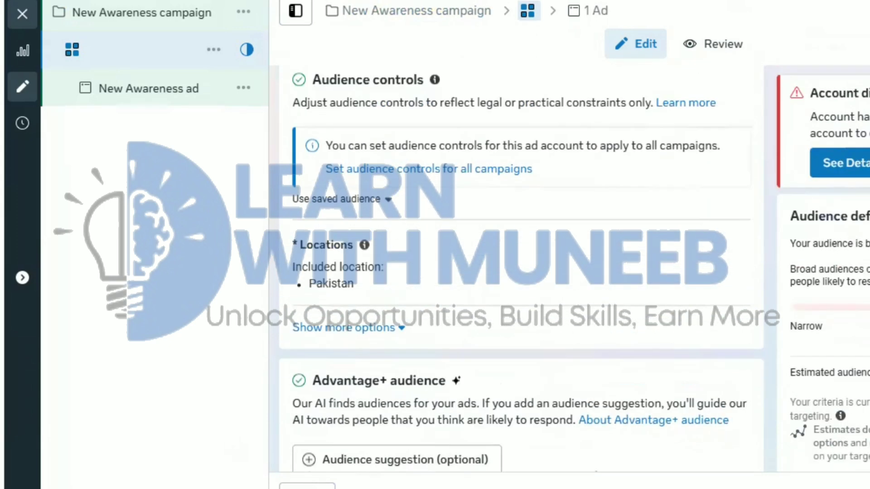
pyautogui.scroll(1, 521, 267)
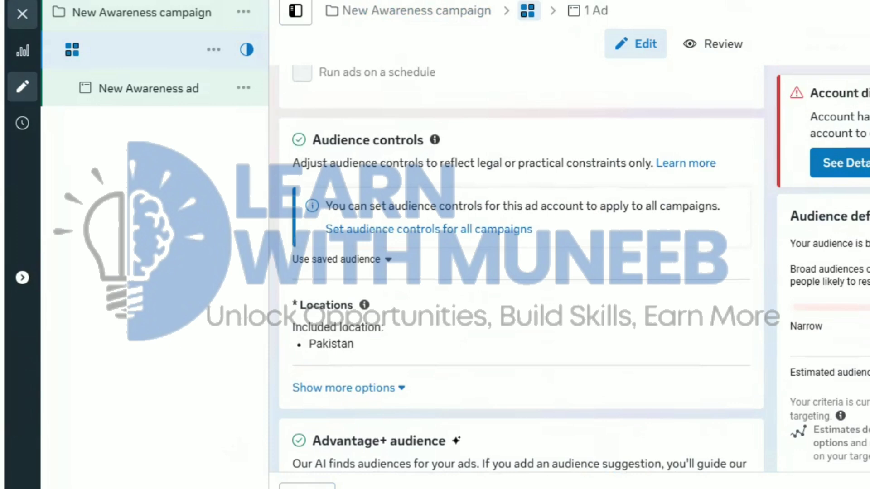
pyautogui.click(349, 388)
pyautogui.scroll(-5, 348, 388)
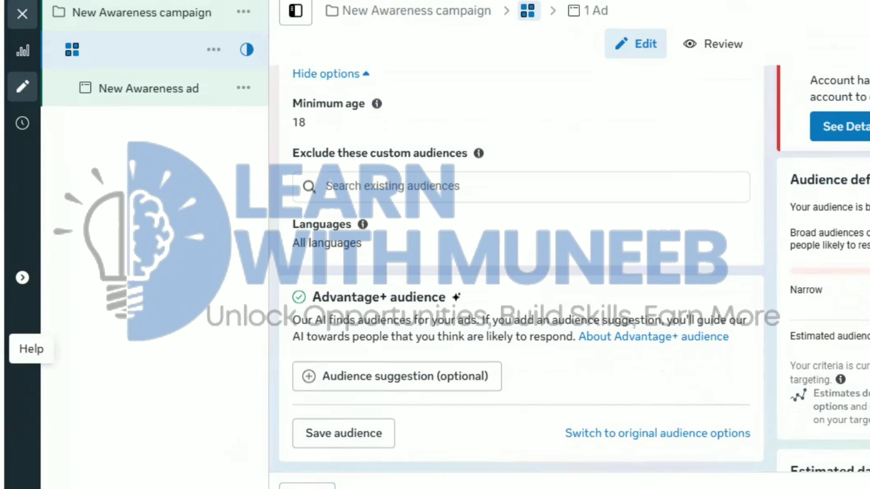
pyautogui.scroll(2, 521, 268)
pyautogui.click(330, 167)
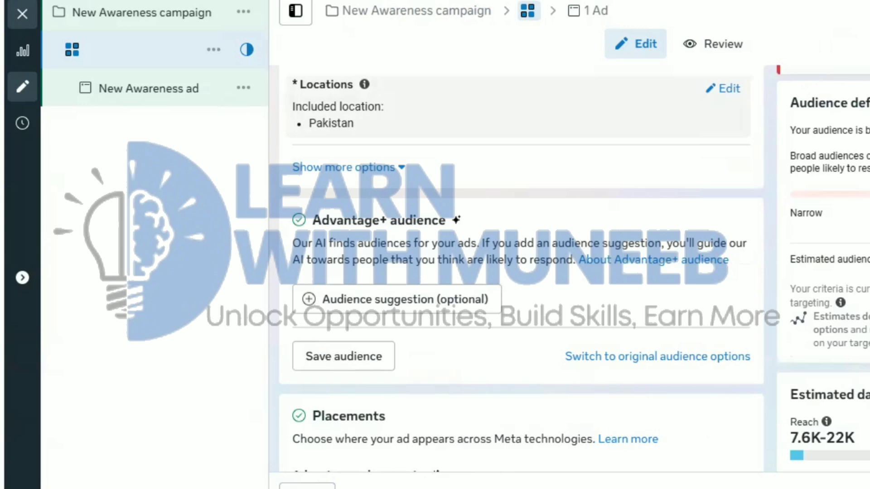
pyautogui.scroll(2, 521, 107)
pyautogui.click(724, 185)
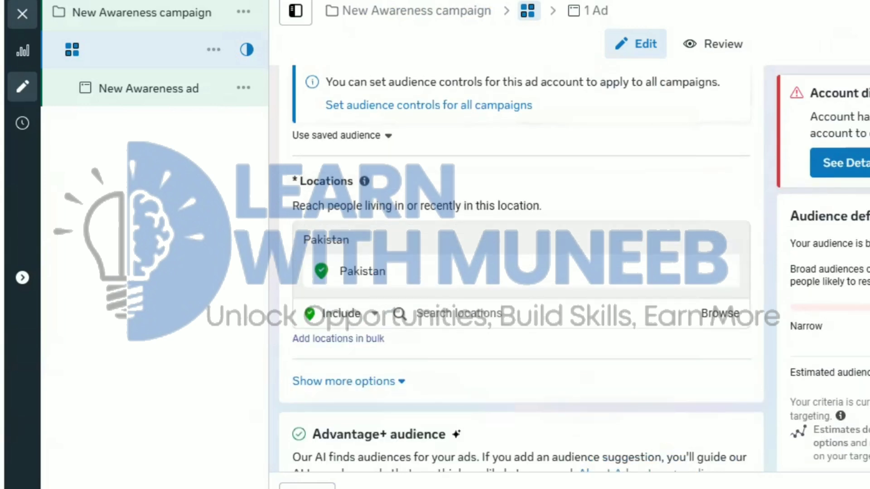
pyautogui.scroll(-6, 521, 267)
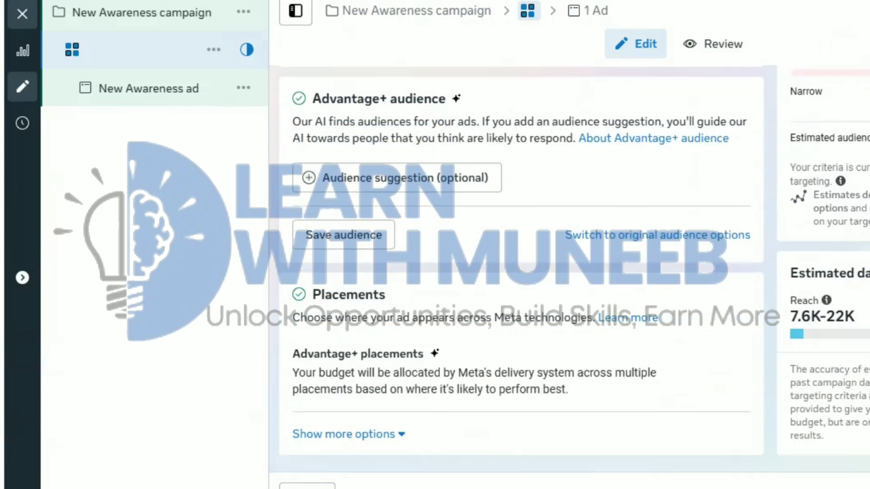
pyautogui.click(657, 235)
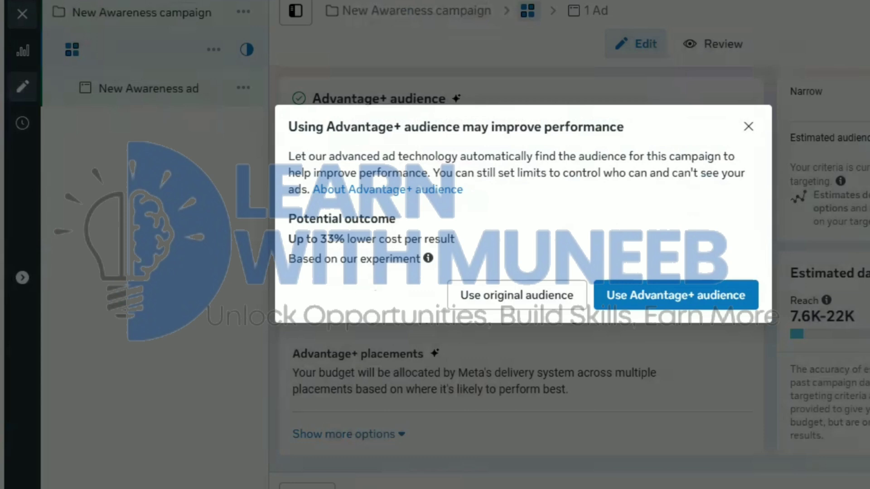
pyautogui.press('Escape')
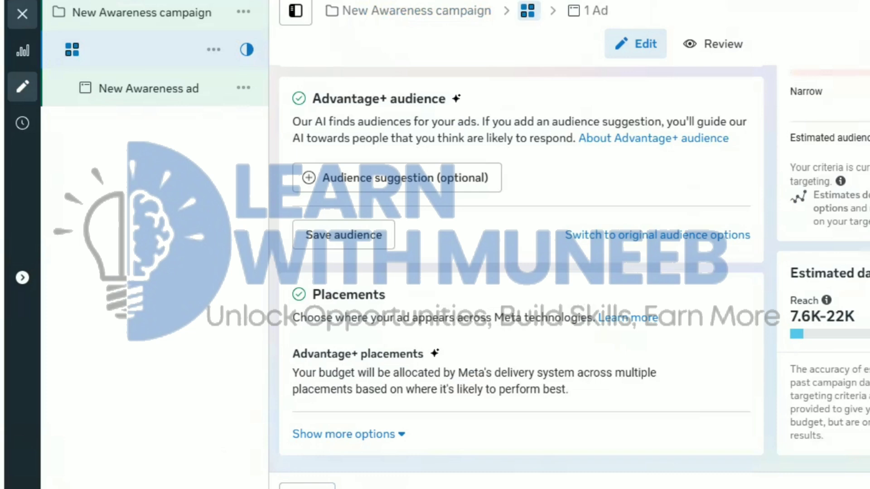
pyautogui.click(658, 235)
pyautogui.press('Escape')
# - Expand the optional audience suggestion to examine its custom audiences, age, gender and detailed targeting settings
pyautogui.click(397, 177)
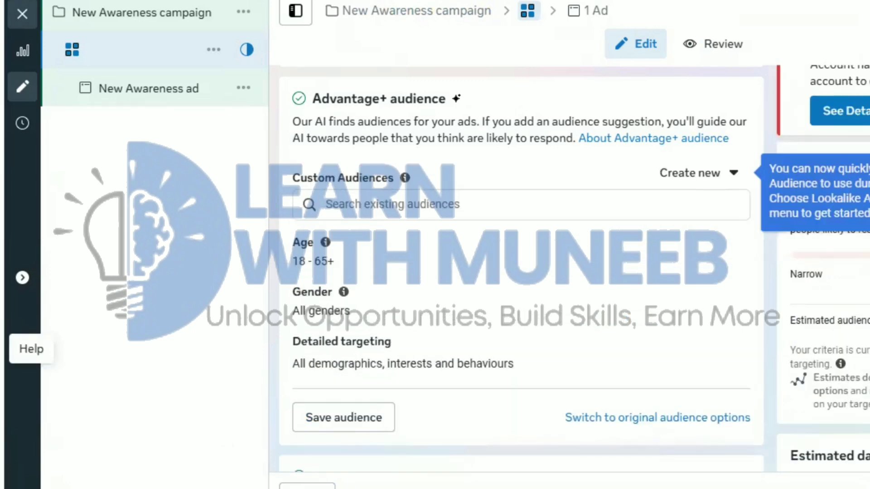
pyautogui.scroll(-1, 521, 314)
pyautogui.scroll(1, 521, 315)
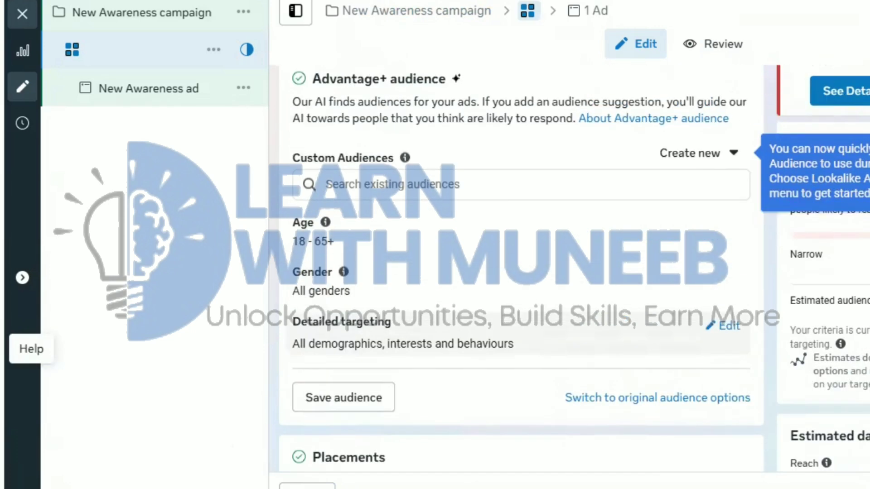
pyautogui.scroll(-1, 521, 315)
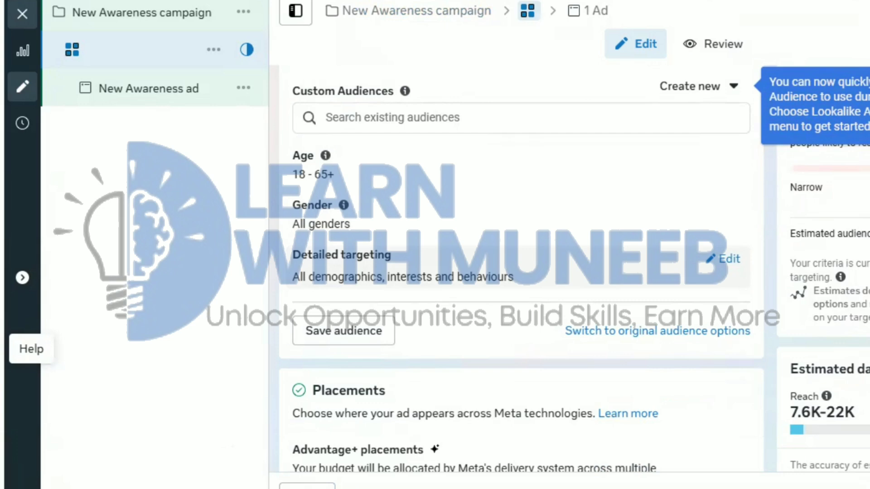
pyautogui.scroll(3, 521, 272)
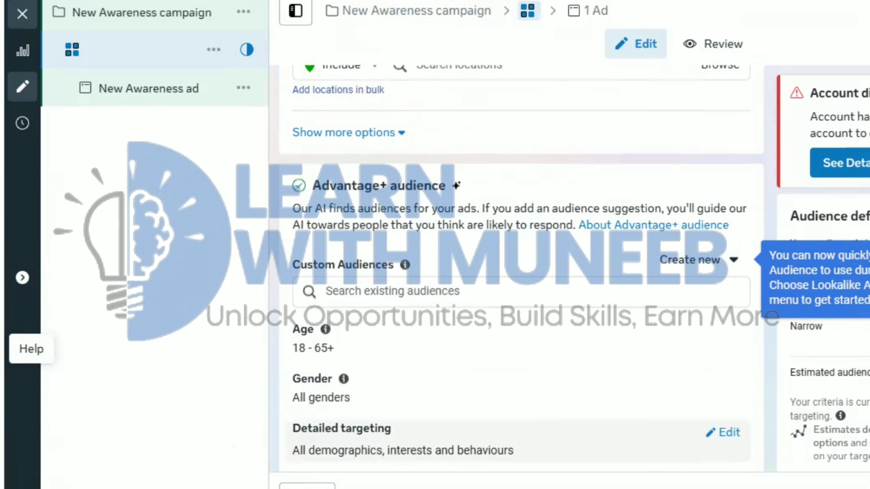
# - Switch from Advantage+ audience to the original audience options and confirm using the original audience
pyautogui.scroll(-4, 521, 272)
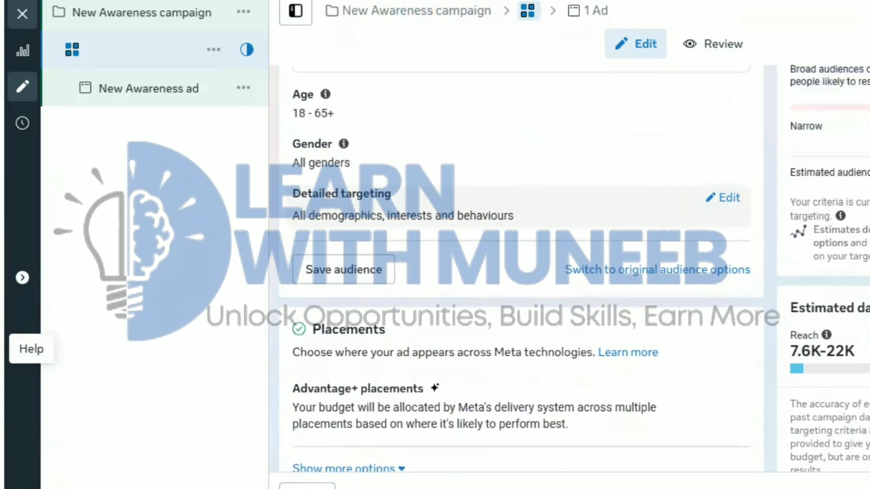
pyautogui.click(657, 269)
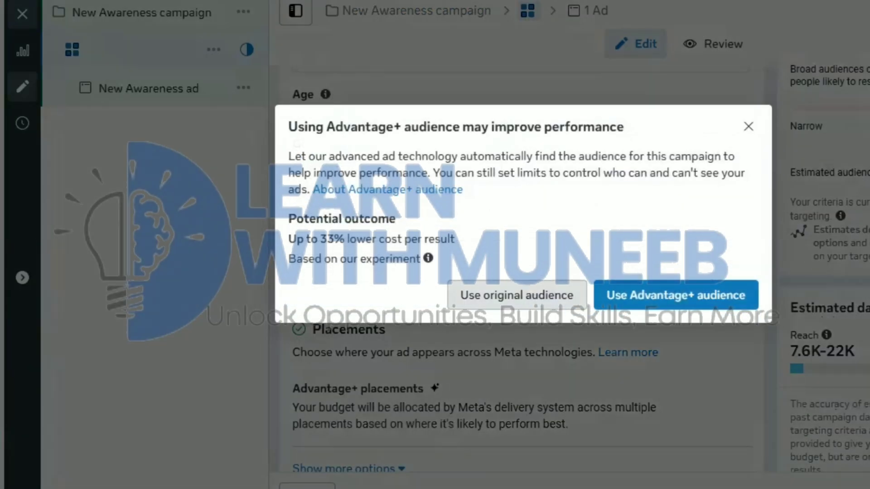
pyautogui.click(516, 295)
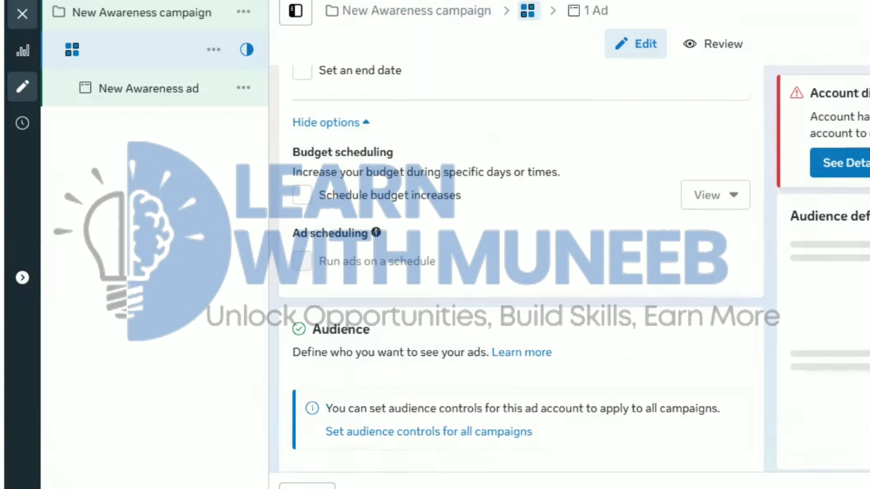
# - Review the location, age, gender, detailed targeting and language settings in the Audience section and open the age range for editing
pyautogui.scroll(3, 521, 272)
pyautogui.scroll(-10, 521, 272)
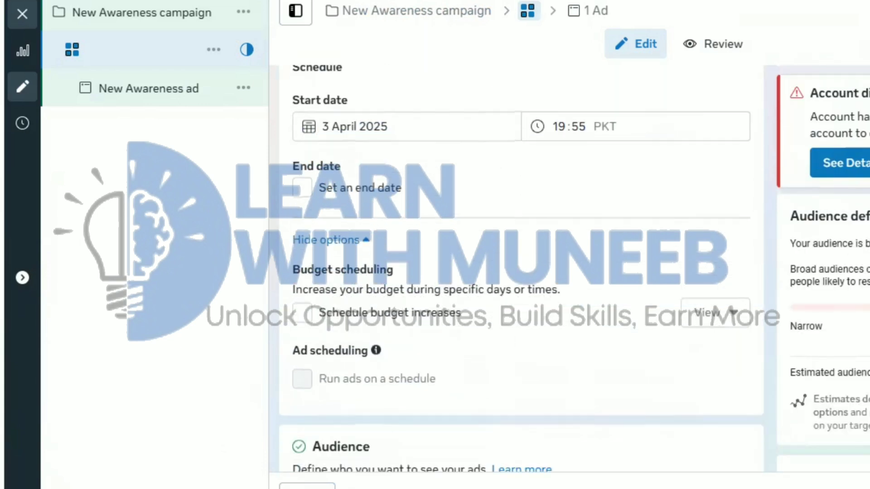
pyautogui.scroll(-5, 521, 271)
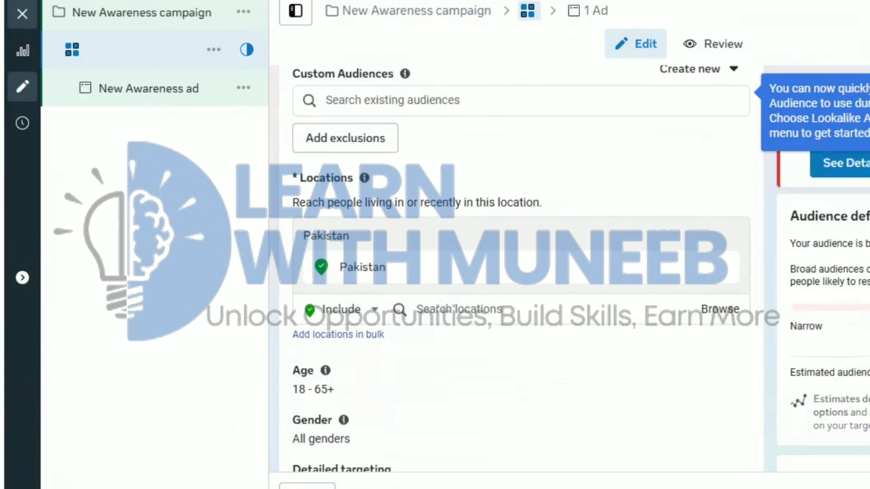
pyautogui.scroll(-3, 521, 272)
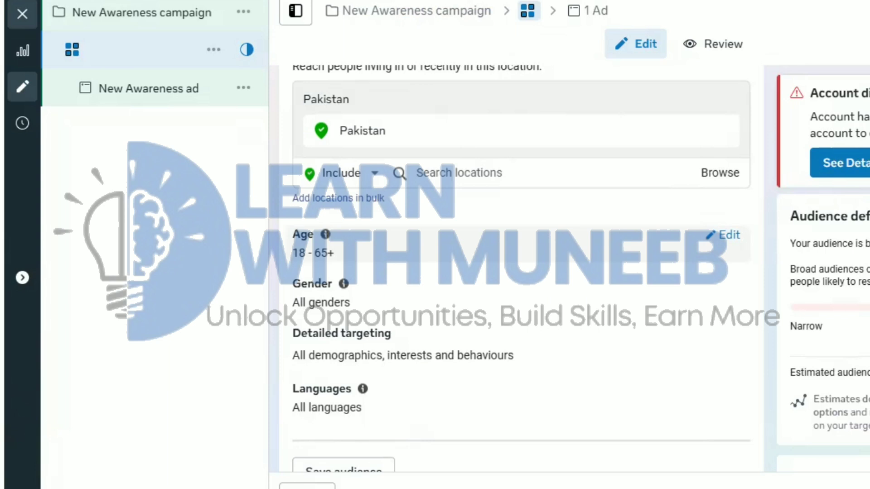
pyautogui.scroll(-2, 521, 271)
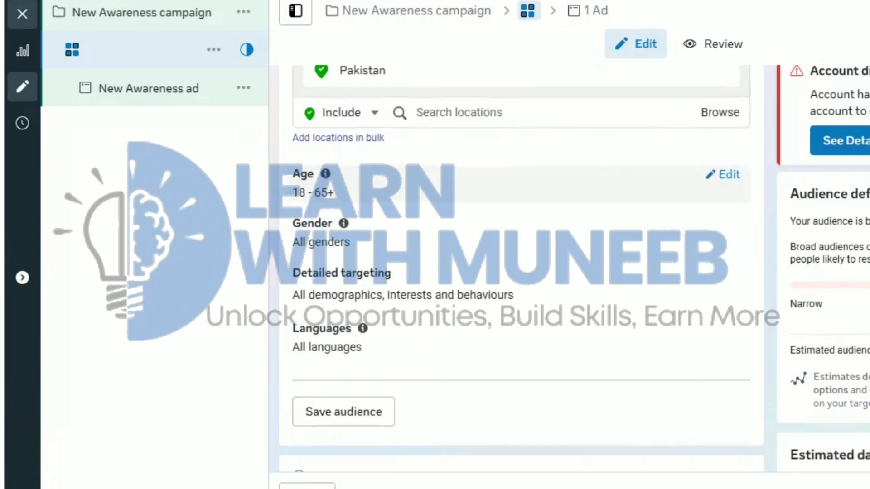
pyautogui.scroll(1, 521, 308)
pyautogui.scroll(-1, 521, 312)
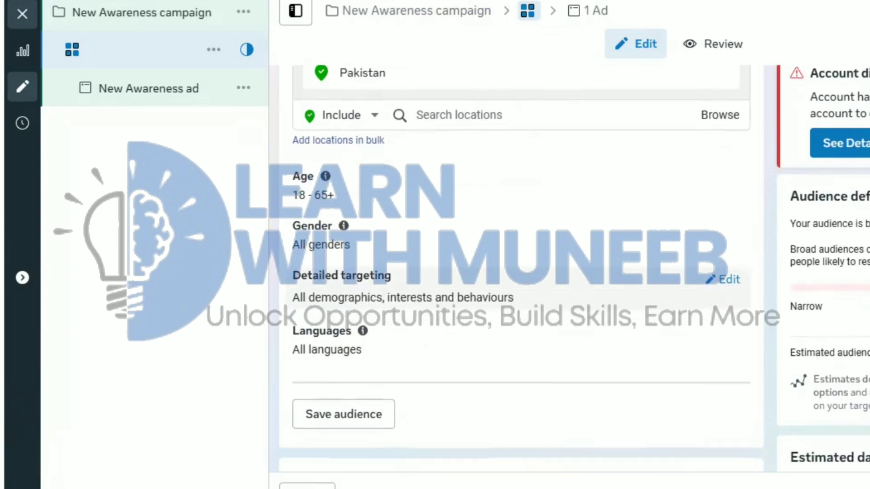
pyautogui.click(723, 180)
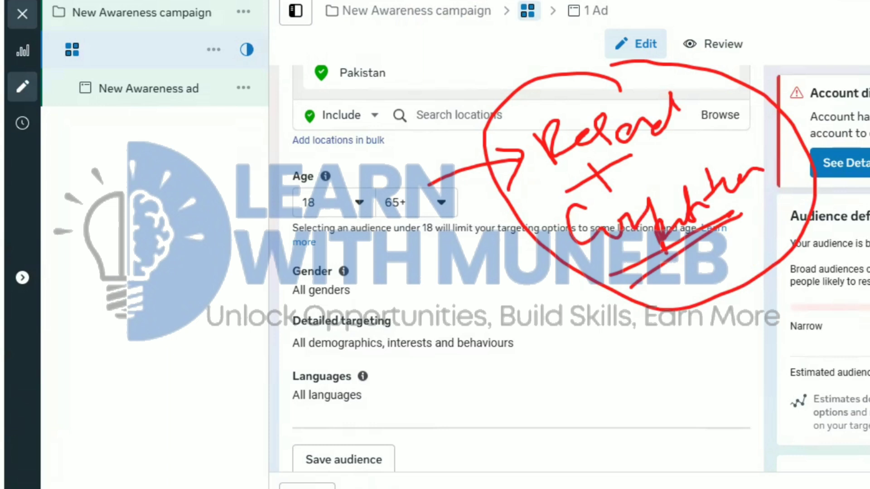
# - Draw an arrow from the circled note down to two new handwritten notes, point arrows at them and circle the lower one
pyautogui.moveTo(585, 279); pyautogui.dragTo(554, 354)
pyautogui.moveTo(549, 338); pyautogui.dragTo(579, 353)
pyautogui.moveTo(541, 380); pyautogui.dragTo(588, 428)
pyautogui.moveTo(561, 396)
pyautogui.mouseDown()
pyautogui.moveTo(669, 379)
pyautogui.moveTo(682, 368)
pyautogui.mouseUp()
pyautogui.moveTo(557, 404)
pyautogui.mouseDown()
pyautogui.moveTo(502, 440)
pyautogui.moveTo(550, 410)
pyautogui.mouseUp()
pyautogui.moveTo(524, 466)
pyautogui.mouseDown()
pyautogui.moveTo(588, 431)
pyautogui.moveTo(616, 453)
pyautogui.moveTo(625, 408)
pyautogui.mouseUp()
pyautogui.moveTo(628, 430); pyautogui.dragTo(689, 401)
pyautogui.moveTo(590, 442)
pyautogui.mouseDown()
pyautogui.moveTo(691, 387)
pyautogui.moveTo(591, 446)
pyautogui.mouseUp()
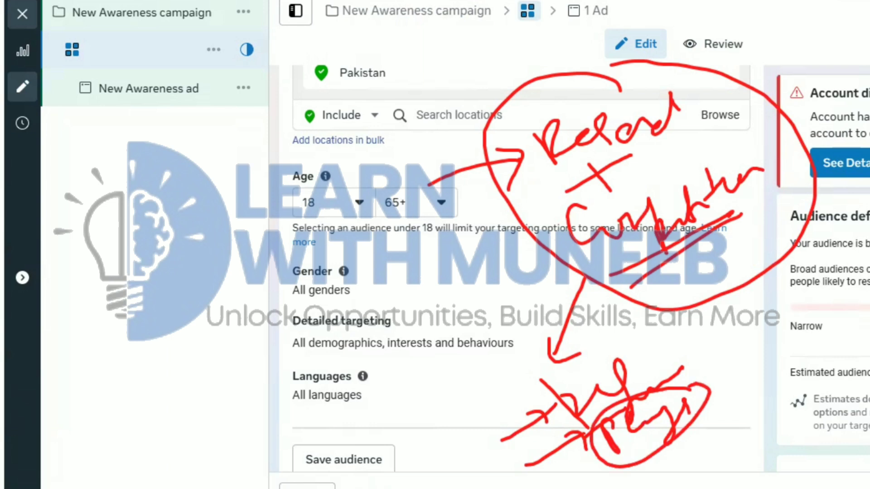
# - Add another handwritten note with an arrow above the two lower notes, then clear all the annotations
pyautogui.moveTo(475, 413)
pyautogui.mouseDown()
pyautogui.moveTo(518, 383)
pyautogui.moveTo(533, 404)
pyautogui.mouseUp()
pyautogui.moveTo(530, 372)
pyautogui.mouseDown()
pyautogui.moveTo(551, 369)
pyautogui.moveTo(602, 329)
pyautogui.mouseUp()
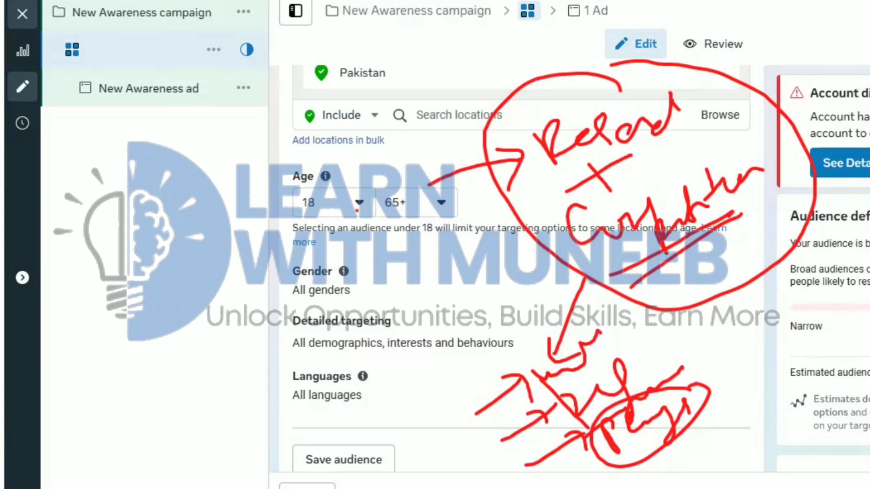
pyautogui.press('e')
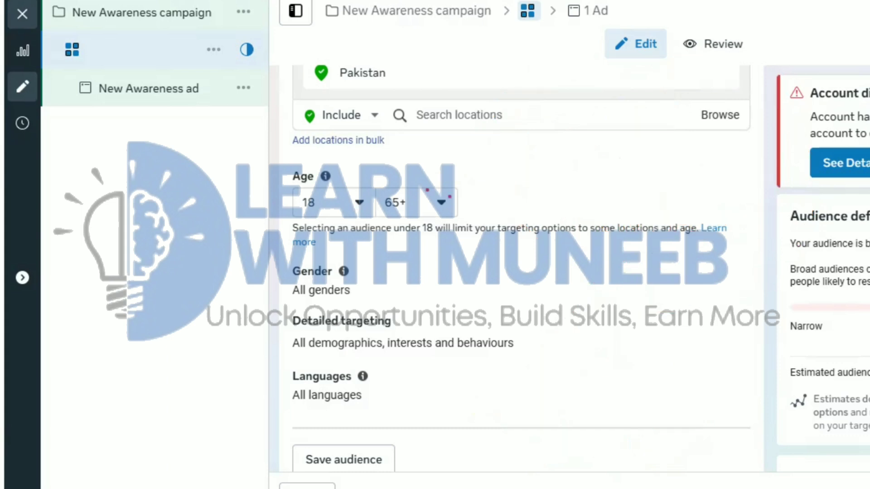
# - Set the audience age range to 21 to 48
pyautogui.click(441, 202)
pyautogui.scroll(6, 457, 339)
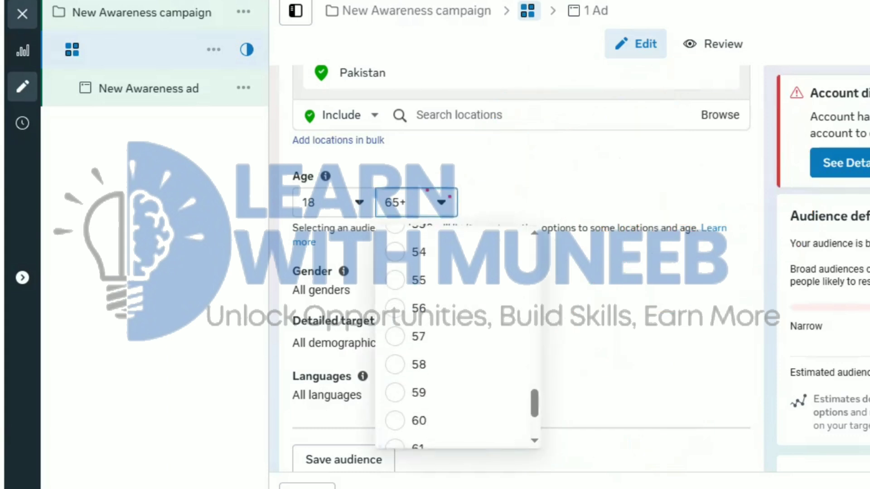
pyautogui.scroll(2, 457, 340)
pyautogui.click(410, 320)
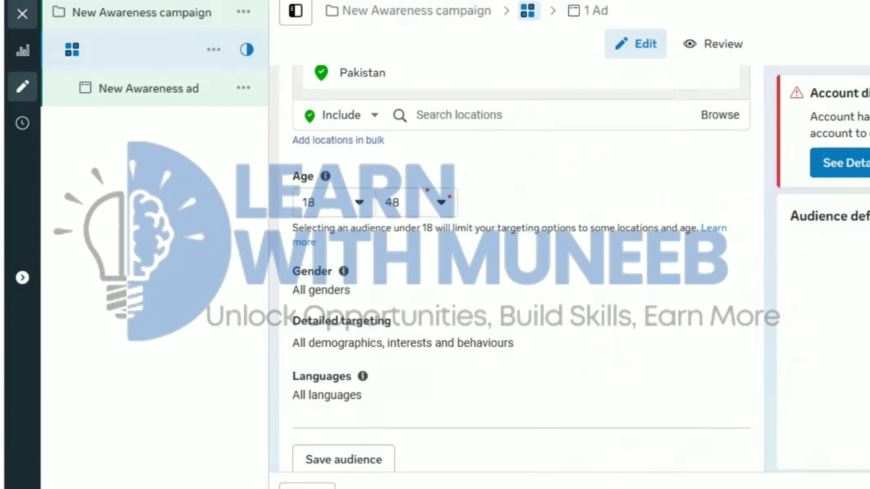
pyautogui.click(359, 202)
pyautogui.scroll(-2, 367, 362)
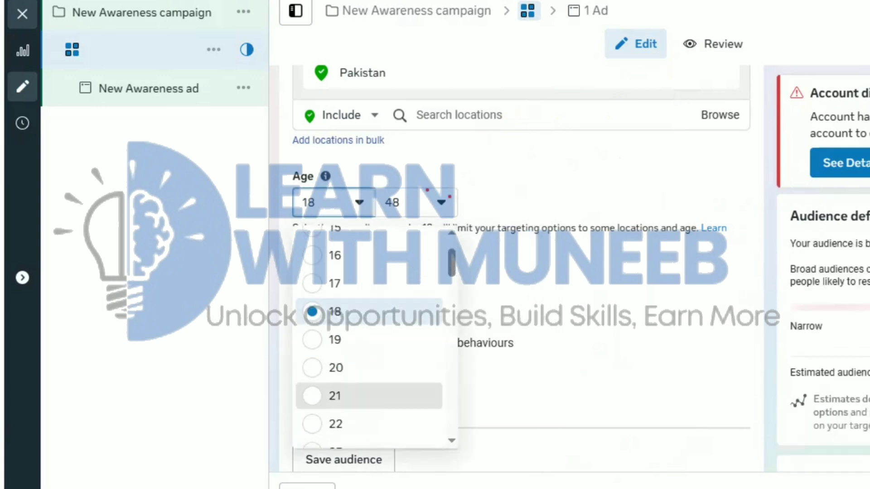
pyautogui.click(367, 396)
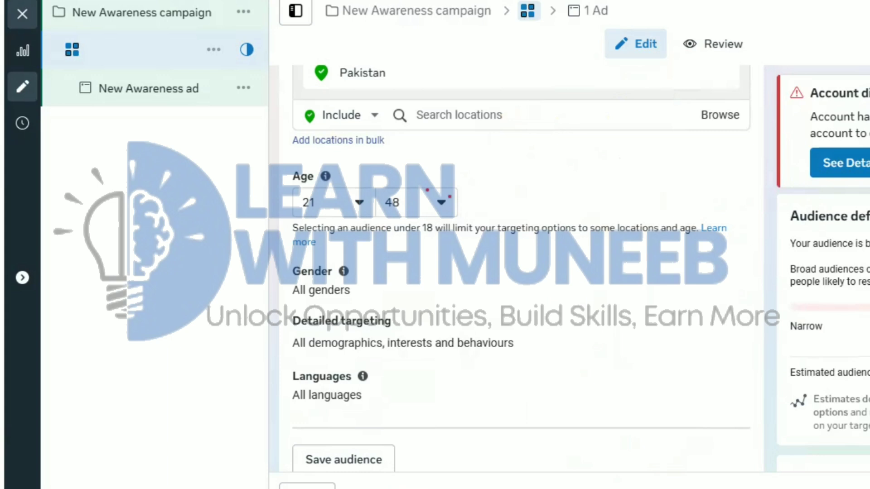
# - Change the audience age range to 15 to 40
pyautogui.click(340, 202)
pyautogui.scroll(1, 371, 337)
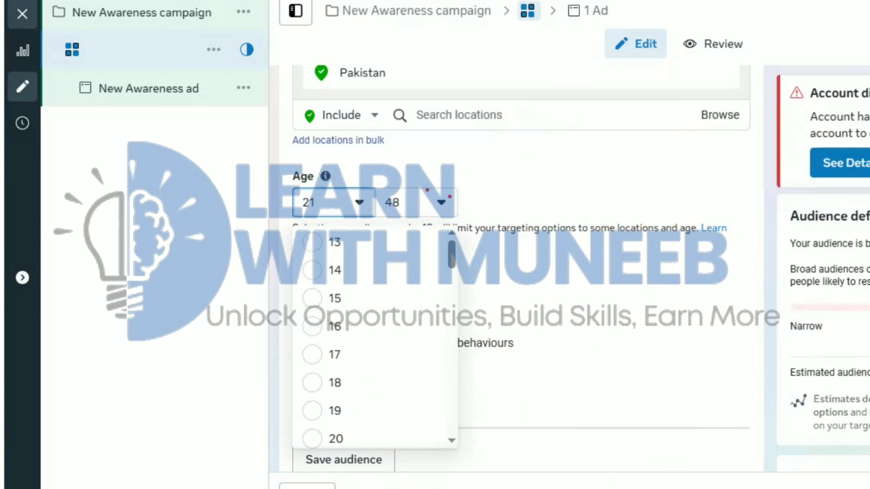
pyautogui.click(543, 281)
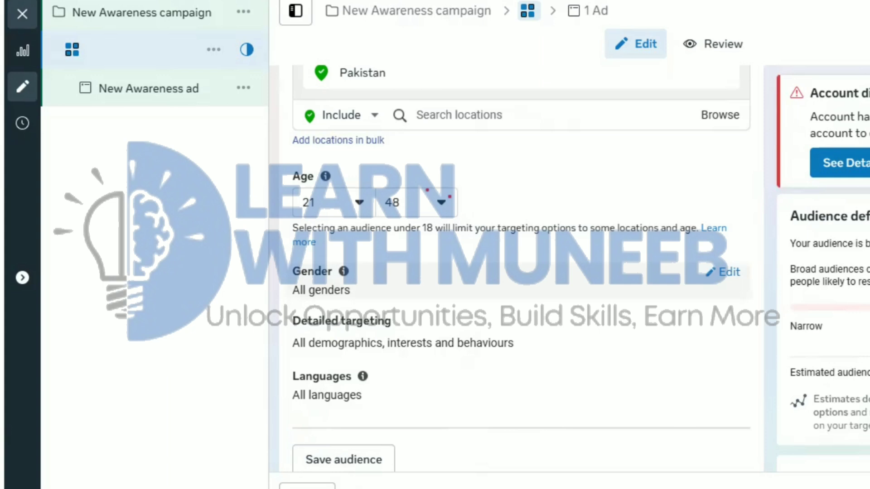
pyautogui.click(334, 203)
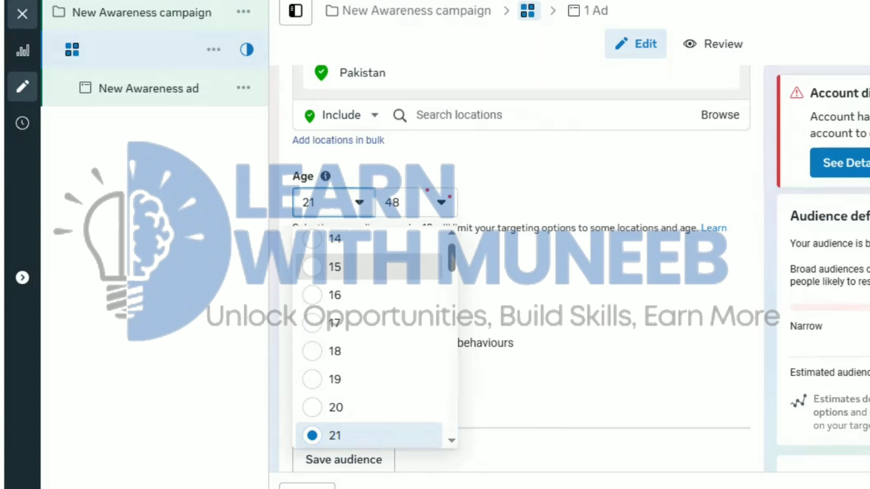
pyautogui.click(335, 267)
pyautogui.click(416, 202)
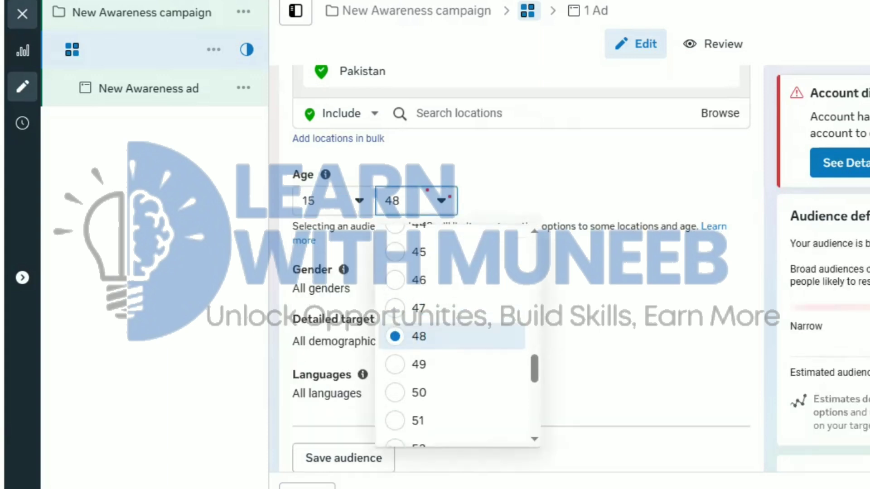
pyautogui.scroll(3, 453, 335)
pyautogui.click(419, 282)
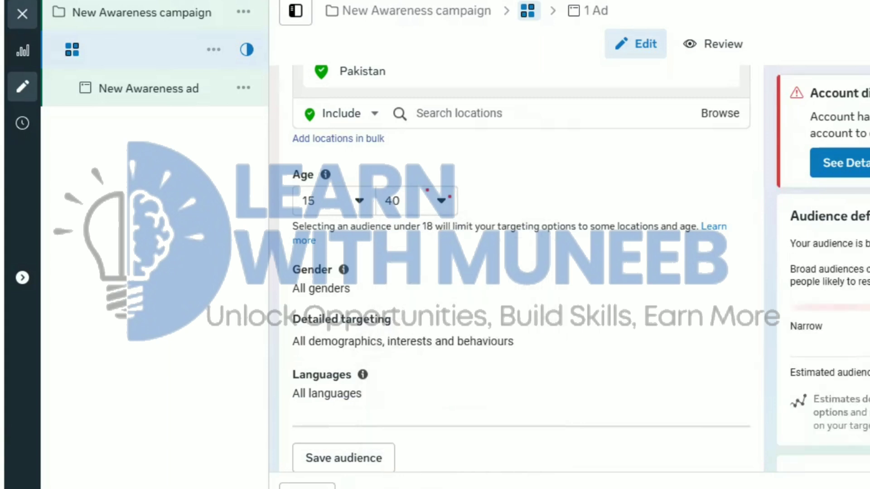
# - Raise the minimum age to 19, and try Men and Women in the gender options before reselecting All
pyautogui.click(708, 270)
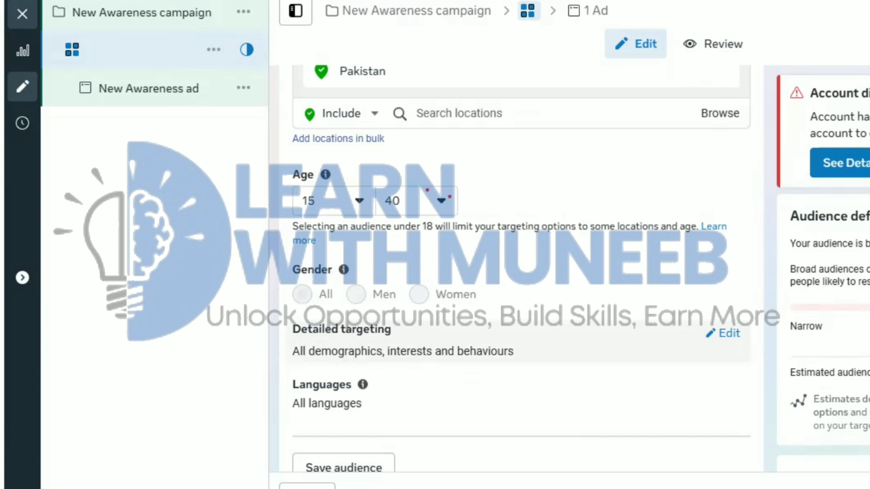
pyautogui.click(333, 201)
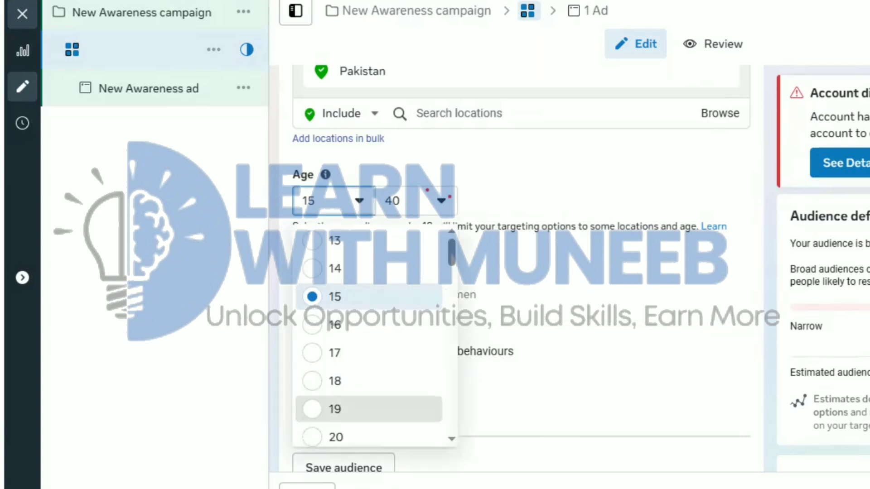
pyautogui.click(335, 409)
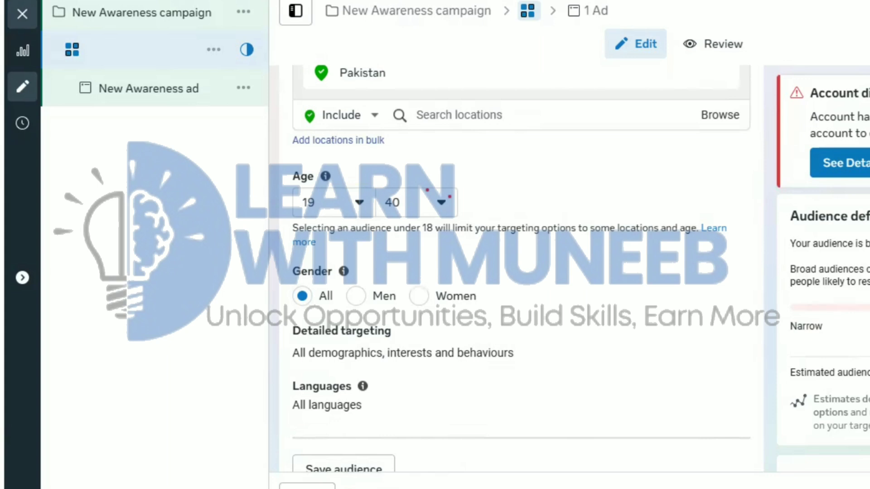
pyautogui.click(356, 296)
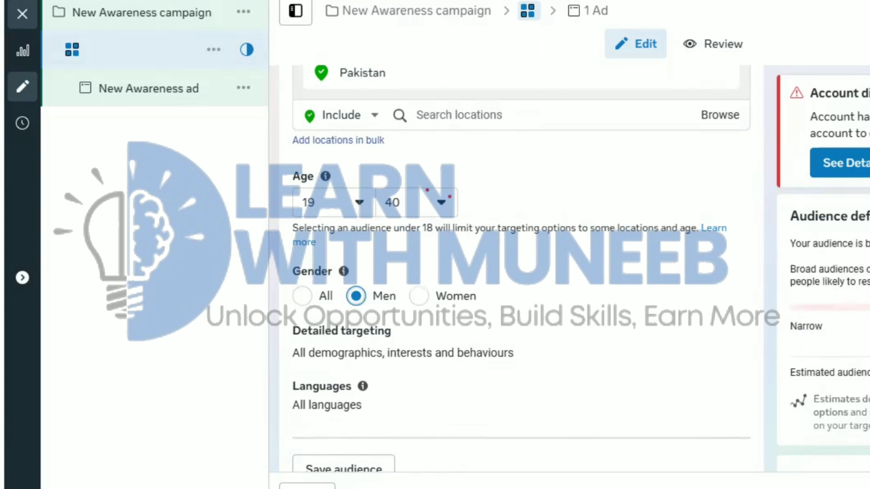
pyautogui.click(419, 296)
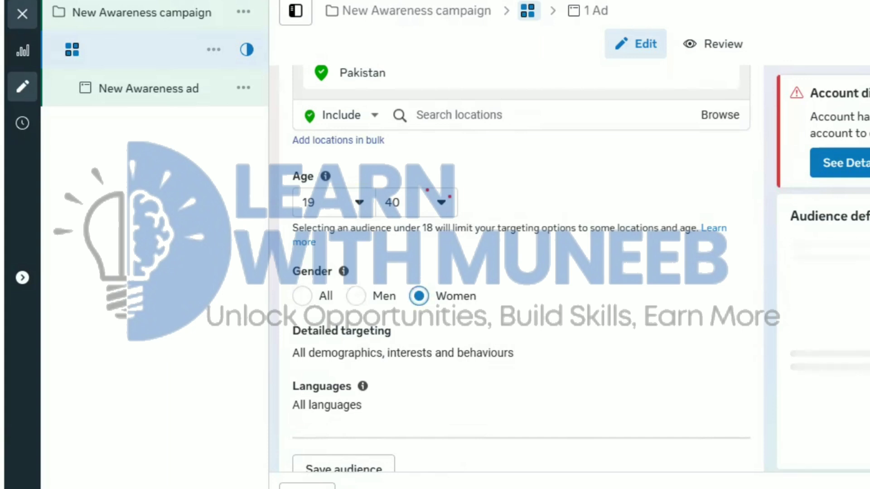
pyautogui.click(302, 296)
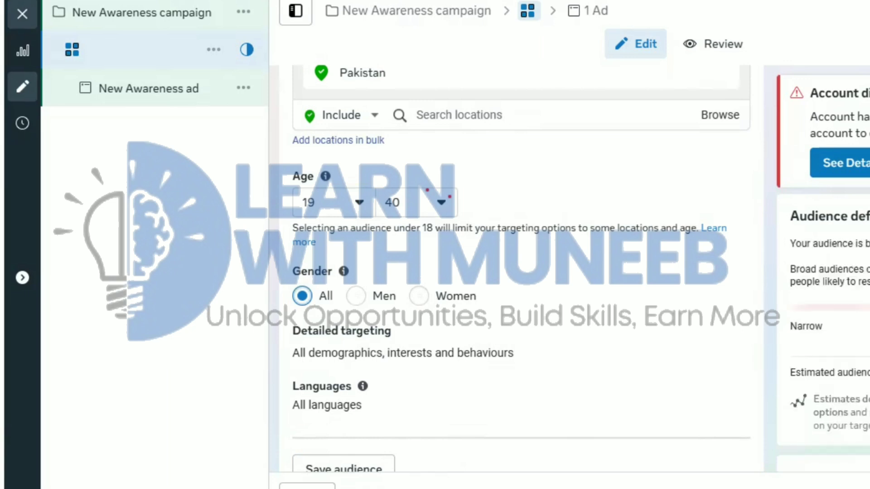
# - Open the detailed targeting settings for editing and show the demographics, interests and behaviours categories
pyautogui.scroll(-1, 521, 253)
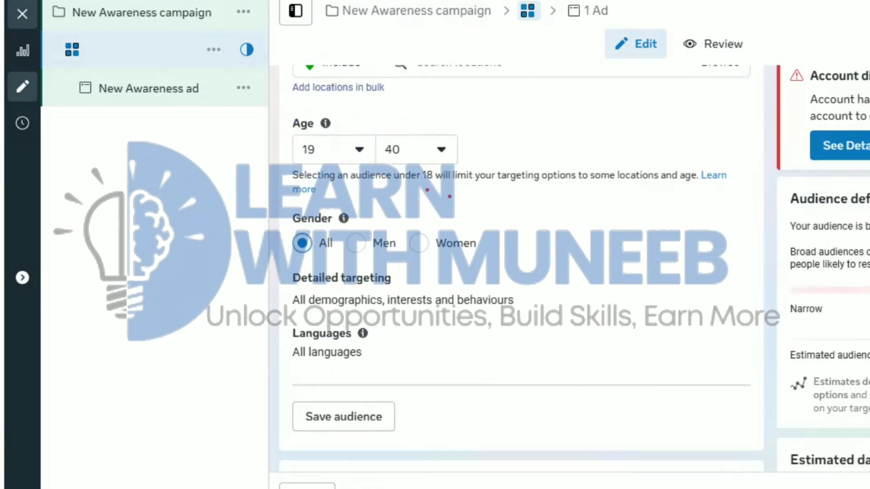
pyautogui.click(724, 281)
pyautogui.scroll(-1, 521, 253)
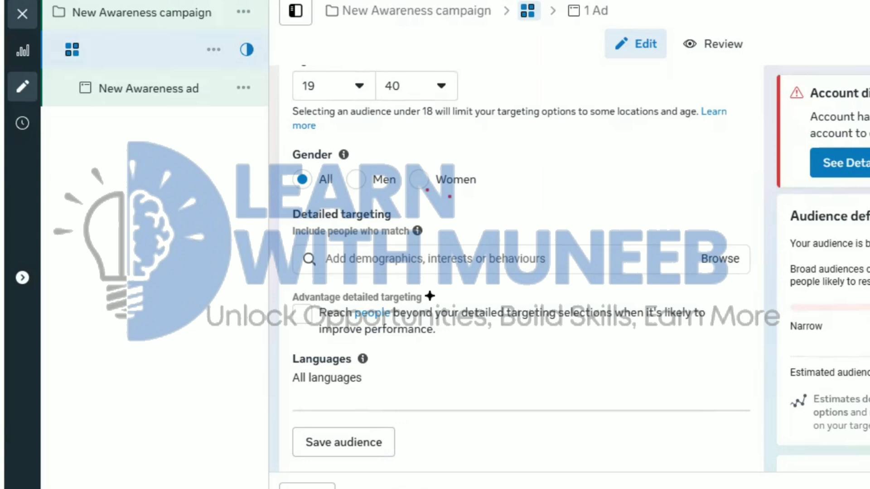
pyautogui.click(453, 259)
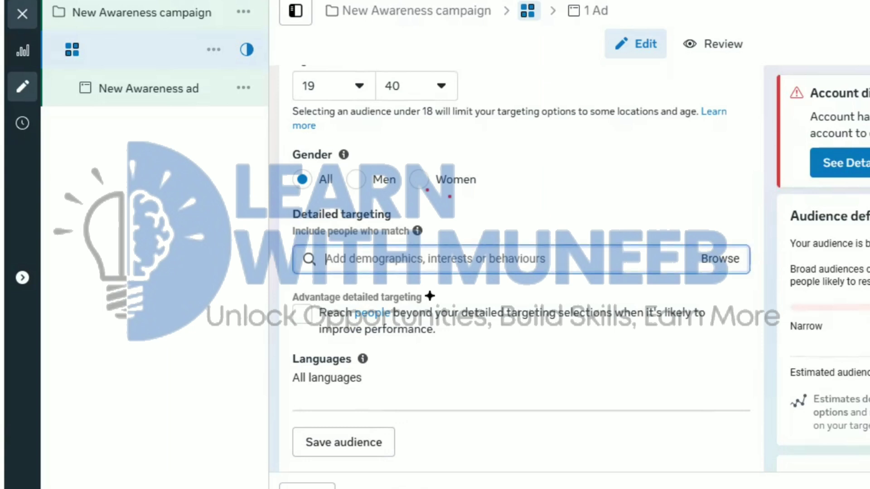
pyautogui.scroll(-1, 453, 259)
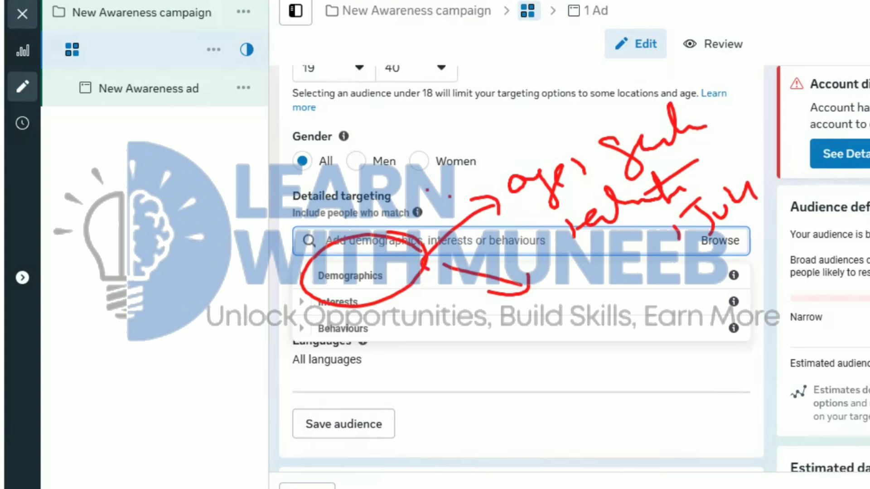
# - Set the audience age range to 18 to 35
pyautogui.scroll(3, 521, 267)
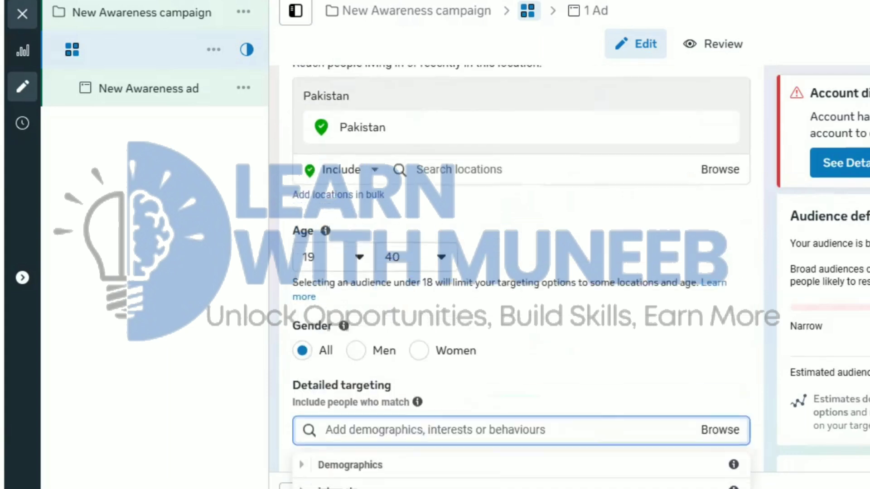
pyautogui.click(334, 262)
pyautogui.click(333, 262)
pyautogui.click(333, 262)
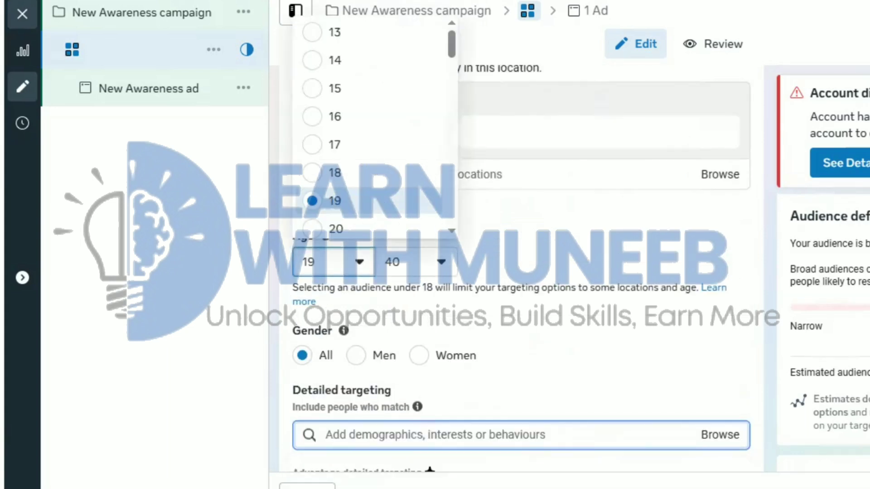
pyautogui.click(334, 172)
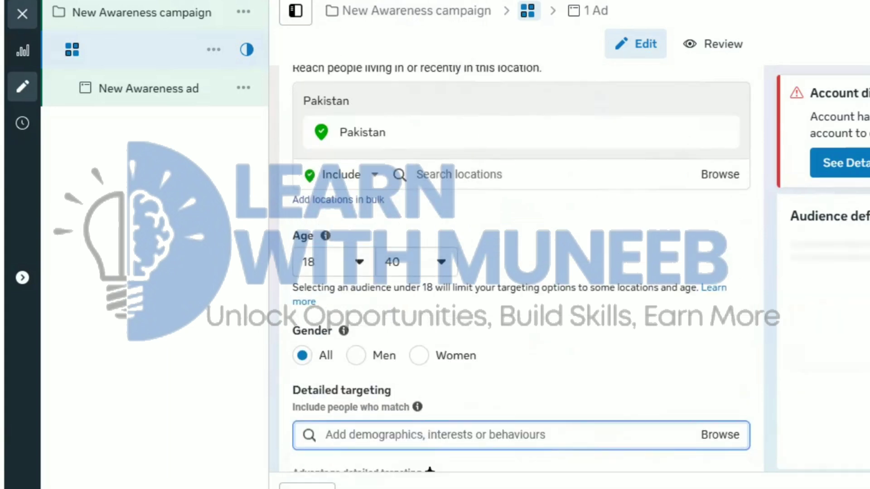
pyautogui.click(416, 262)
pyautogui.scroll(2, 452, 127)
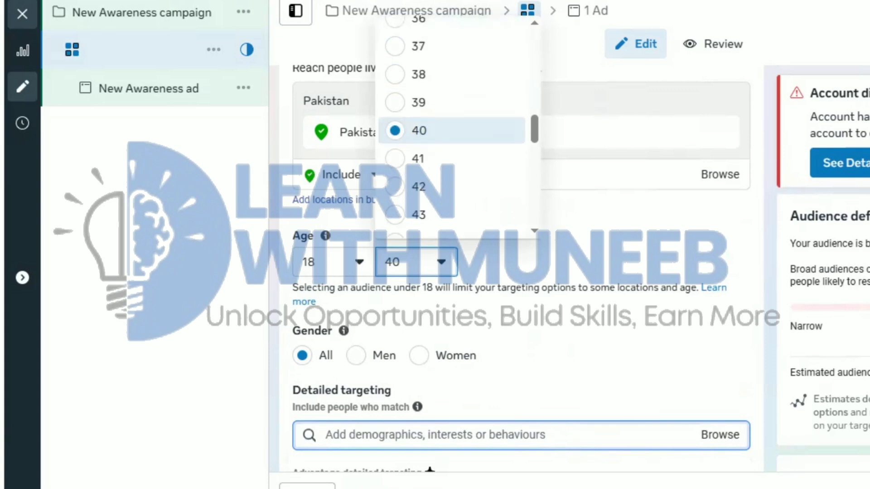
pyautogui.click(452, 36)
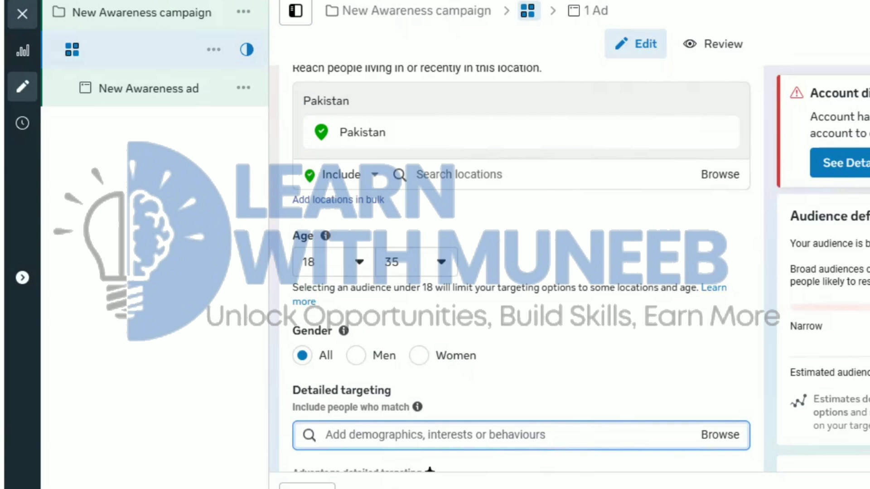
# - Open the Locations map and draw freehand annotation strokes over the included Pakistan location
pyautogui.scroll(1, 521, 267)
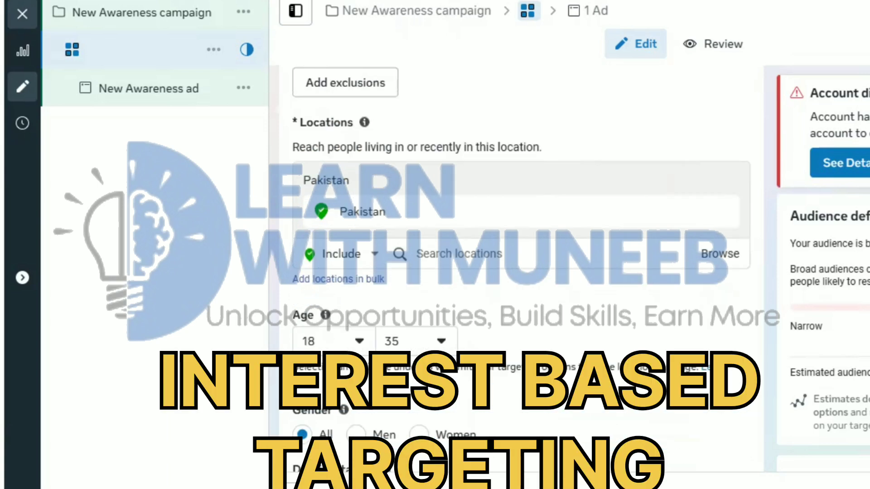
pyautogui.click(489, 254)
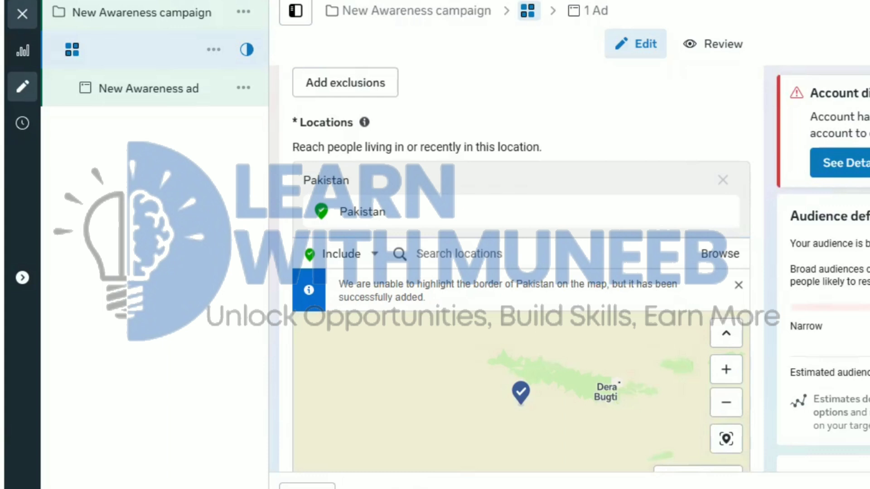
pyautogui.moveTo(484, 253)
pyautogui.mouseDown()
pyautogui.moveTo(502, 223)
pyautogui.moveTo(505, 238)
pyautogui.mouseUp()
pyautogui.moveTo(518, 211)
pyautogui.mouseDown()
pyautogui.moveTo(530, 215)
pyautogui.moveTo(538, 195)
pyautogui.mouseUp()
pyautogui.moveTo(548, 213); pyautogui.dragTo(576, 220)
pyautogui.moveTo(568, 185); pyautogui.dragTo(604, 251)
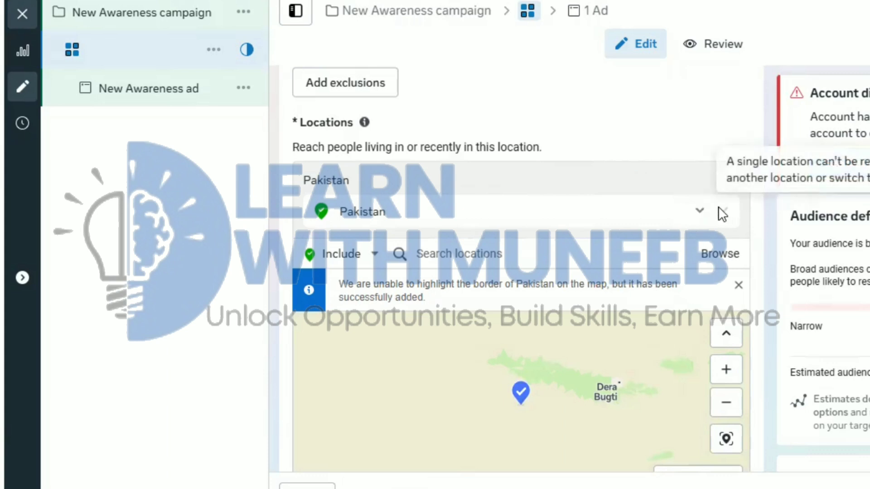
# - Search for Karachi and include the city of Karachi, Sindh, Pakistan as the audience location
pyautogui.click(520, 259)
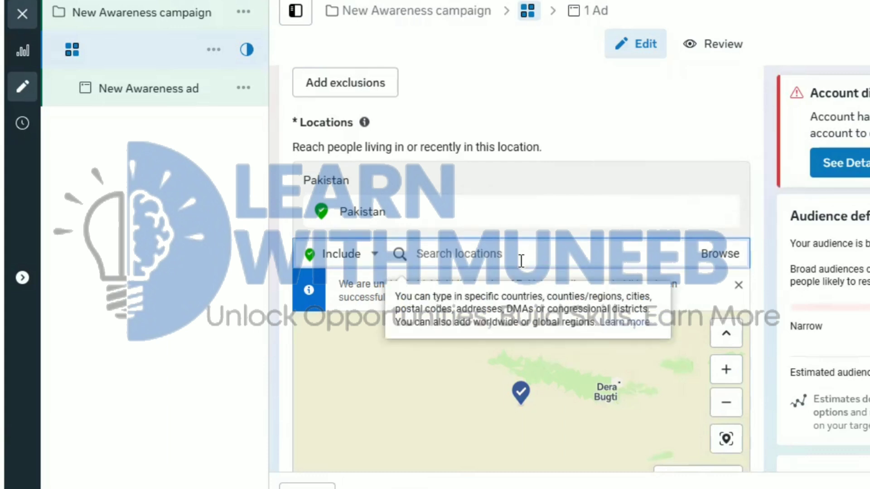
pyautogui.write('karachi')
pyautogui.hotkey('ctrl', 'a')
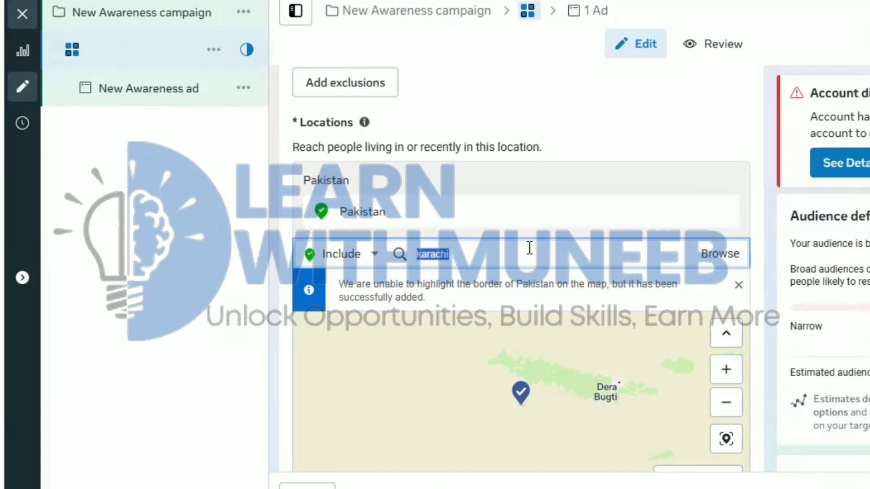
pyautogui.click(529, 248)
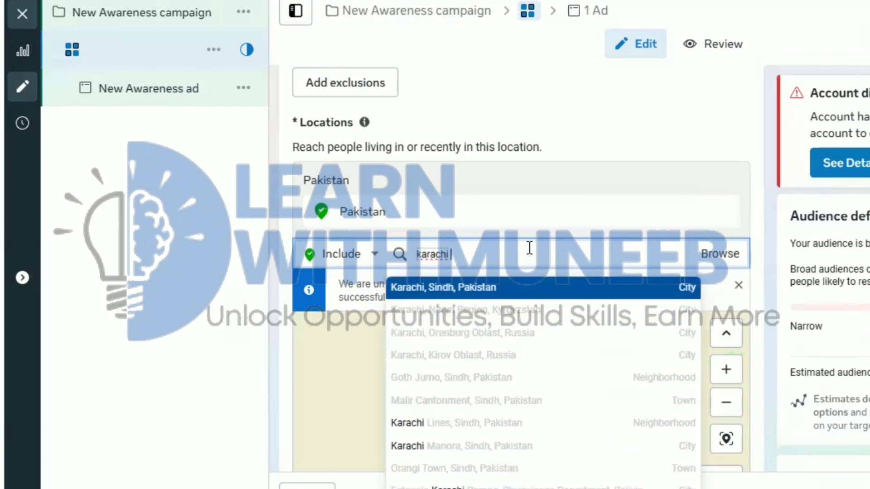
pyautogui.press('Return')
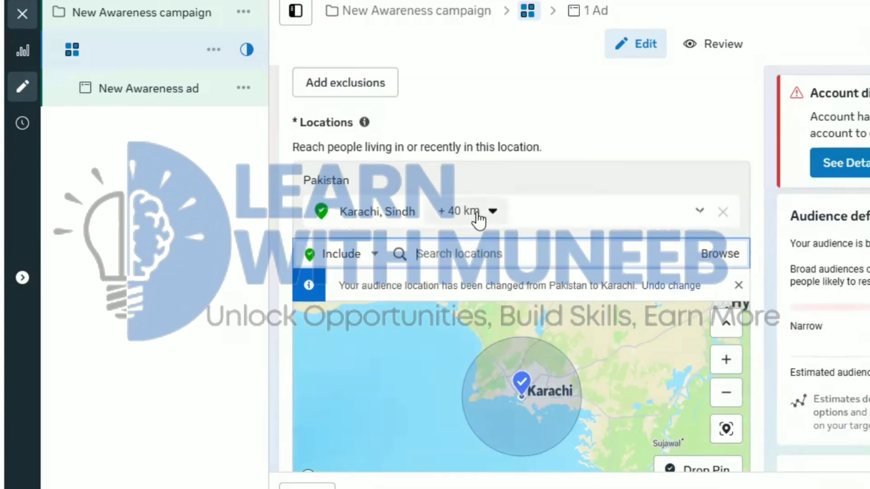
# - Add the city of Lahore, Punjab, Pakistan as a second included location
pyautogui.click(725, 179)
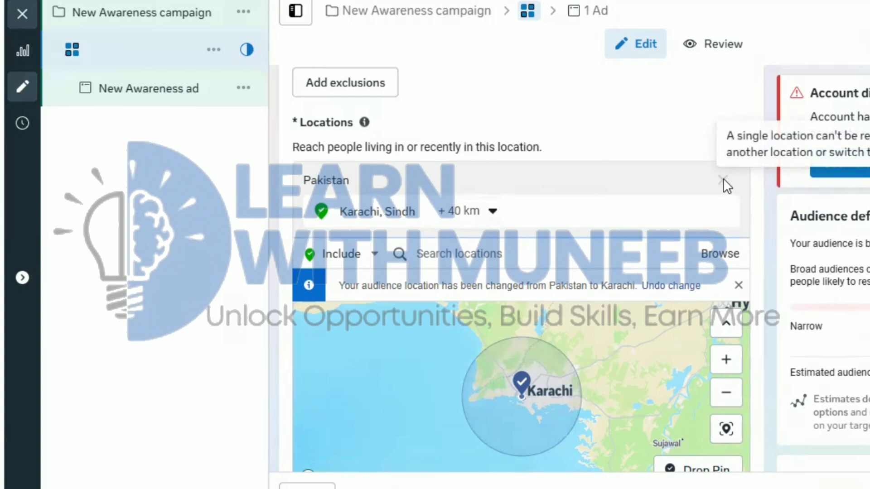
pyautogui.click(551, 253)
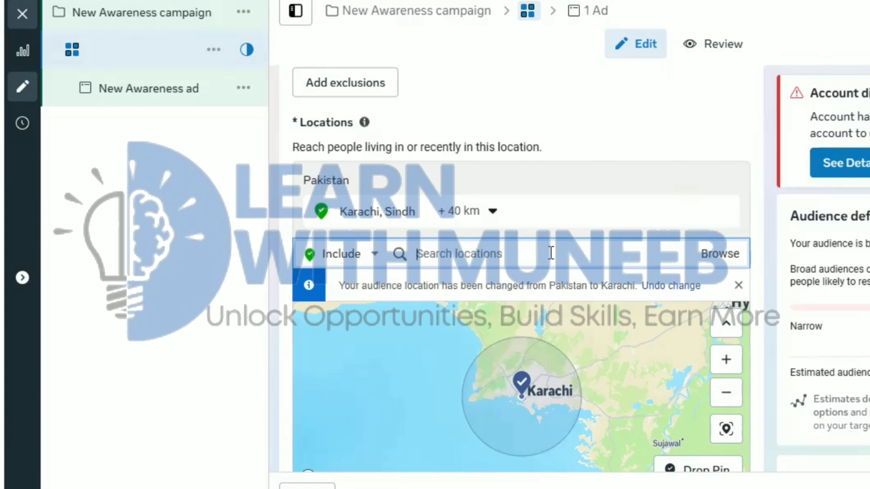
pyautogui.write('lahore')
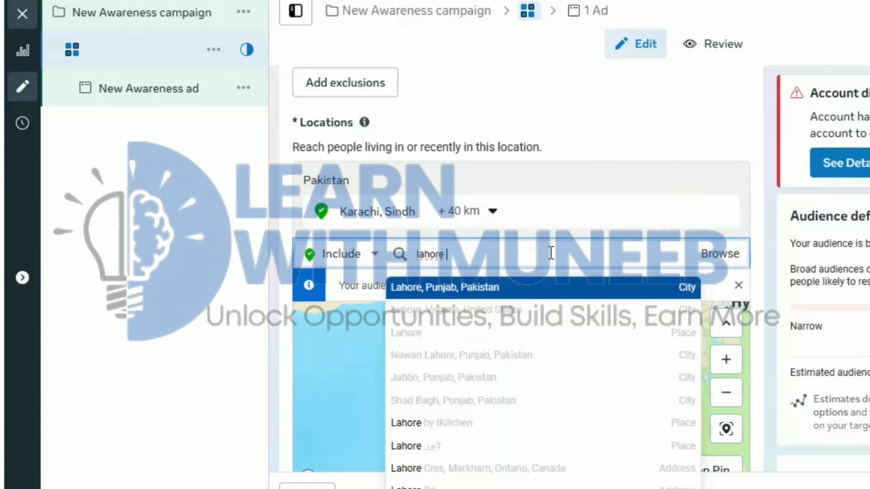
pyautogui.press('Return')
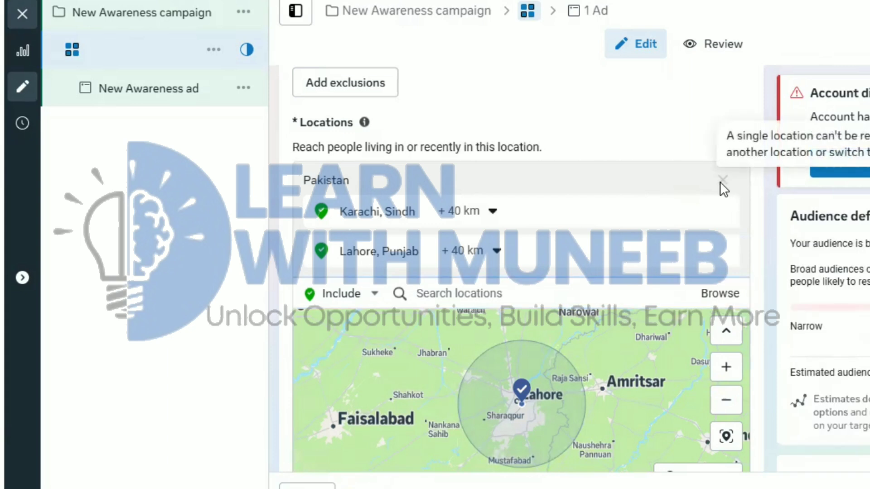
# - Set the radius around the included city of Karachi, Sindh to 22 km
pyautogui.click(492, 211)
pyautogui.moveTo(481, 324); pyautogui.dragTo(473, 325)
pyautogui.click(606, 293)
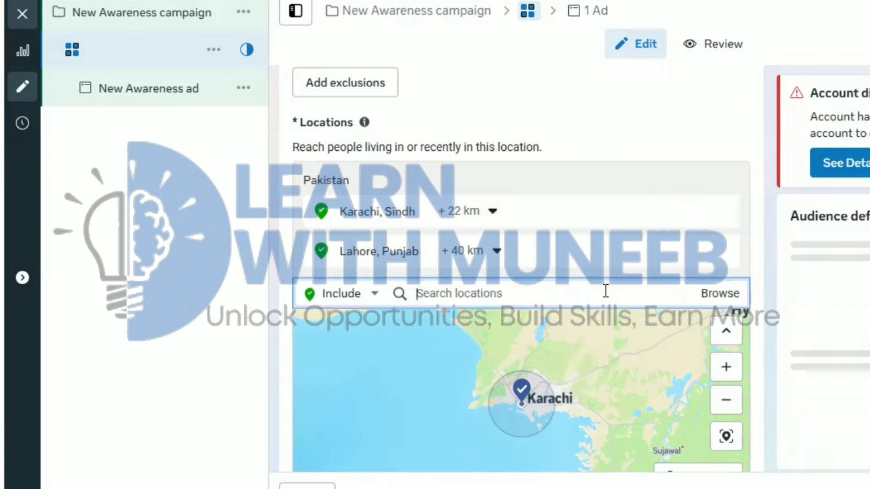
# - Browse the location categories and examine the Regions options, then collapse them again
pyautogui.click(719, 297)
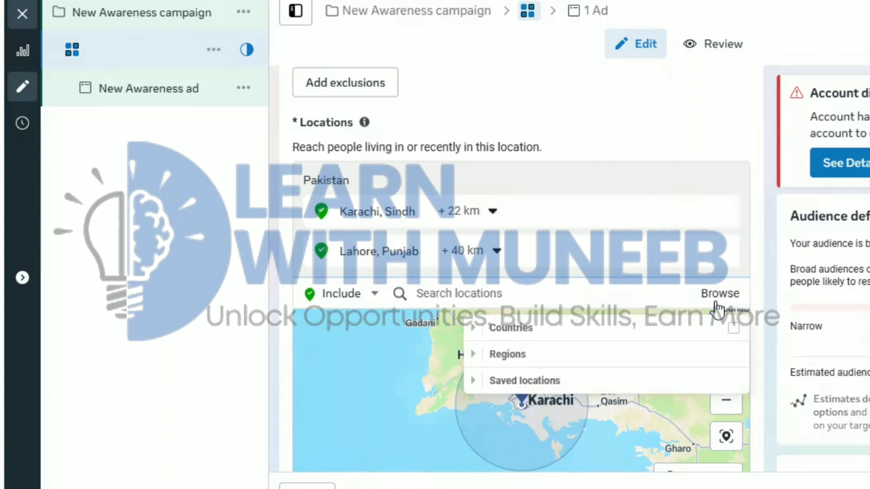
pyautogui.click(474, 354)
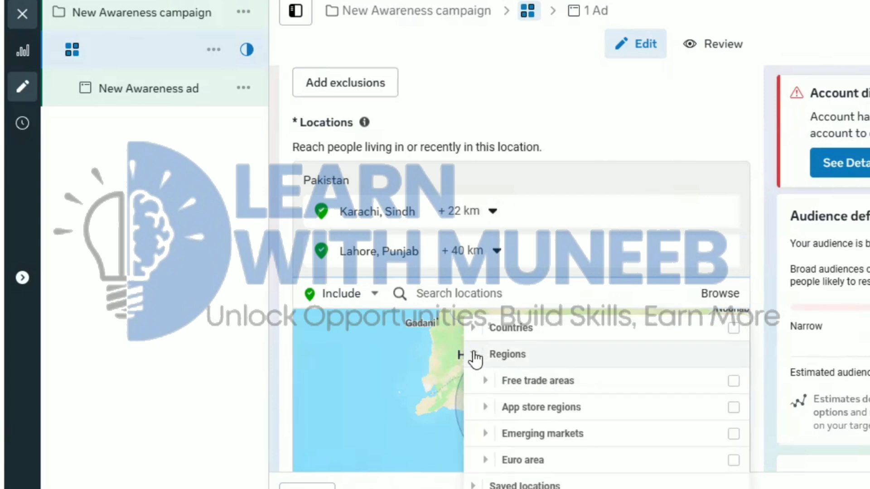
pyautogui.click(474, 354)
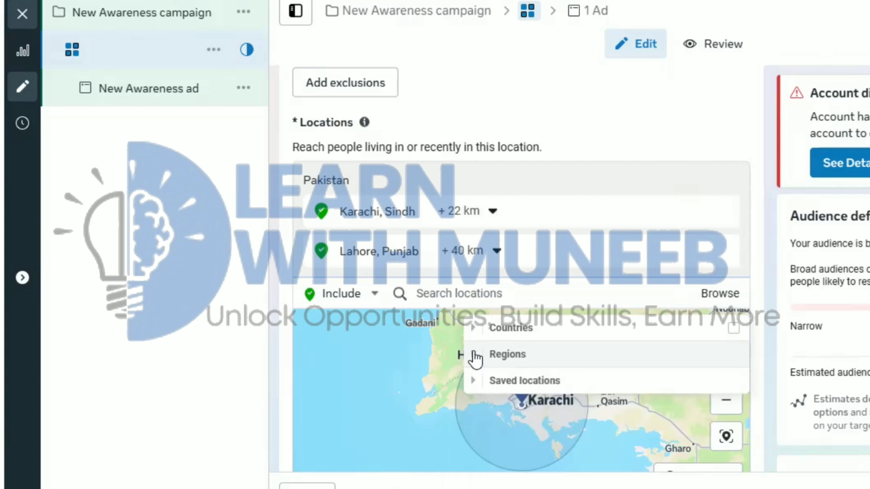
# - Switch the location search from Include to Exclude and try to exclude Pakistan
pyautogui.click(372, 301)
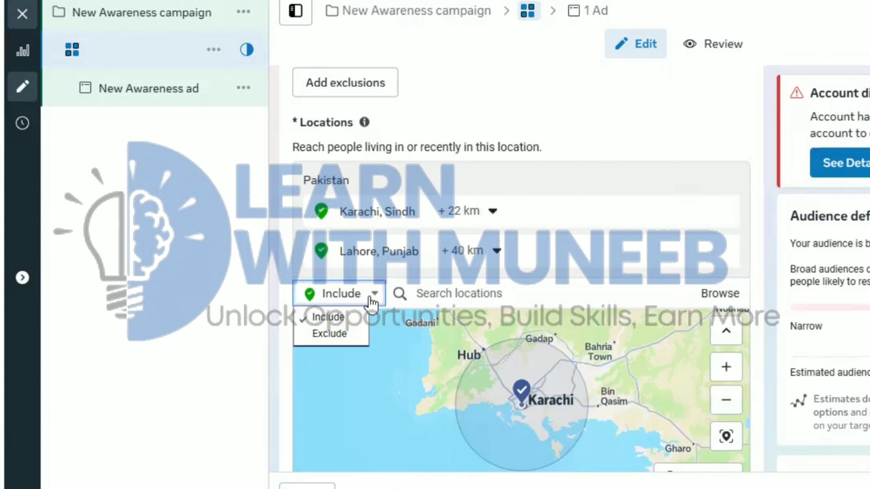
pyautogui.click(329, 333)
pyautogui.click(505, 299)
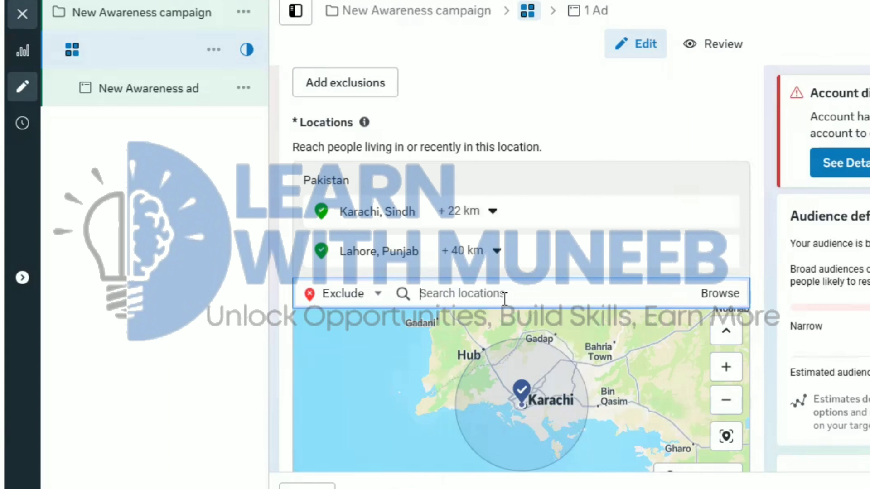
pyautogui.write('paki')
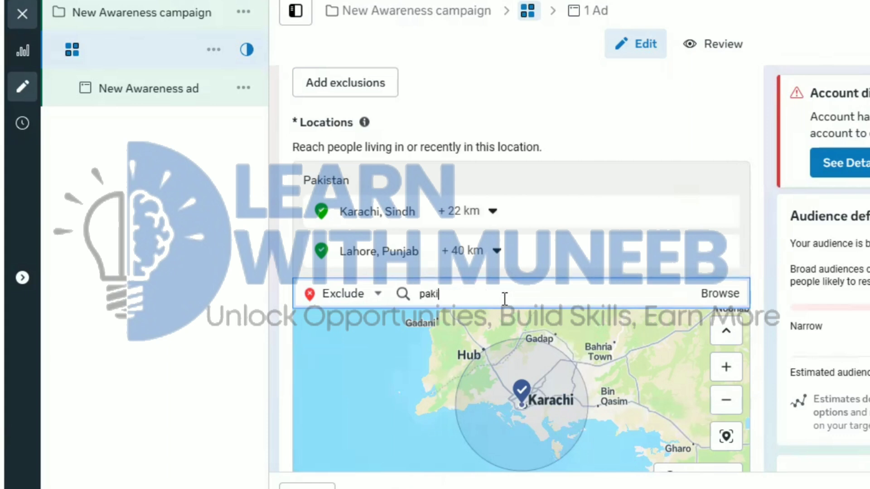
pyautogui.write('s')
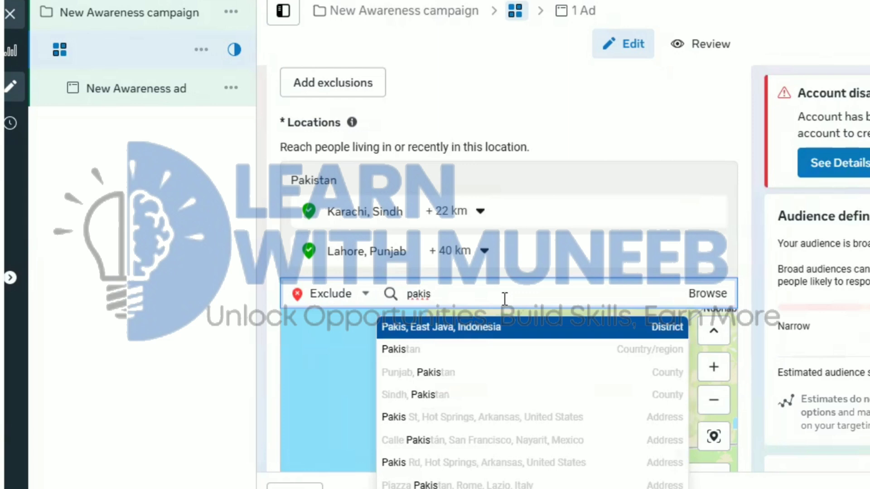
pyautogui.write('tan')
pyautogui.press('Return')
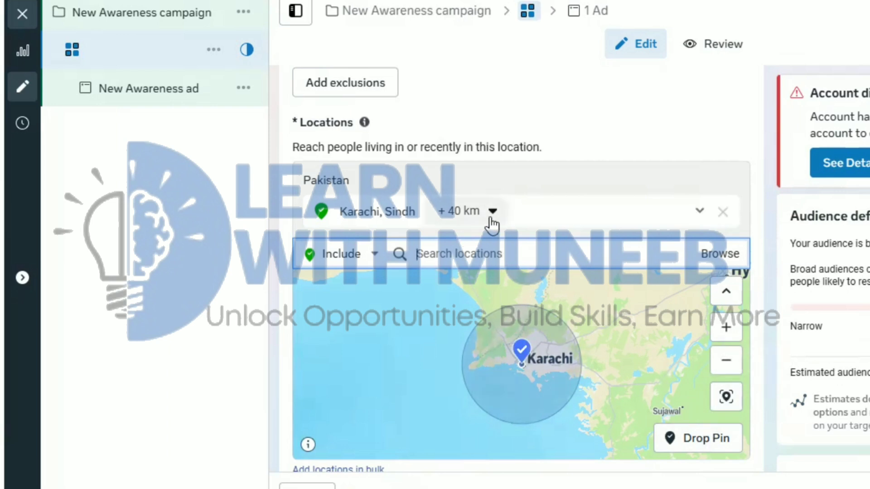
# - Search detailed targeting for fitness and include the Fitness professional job title
pyautogui.scroll(-5, 528, 357)
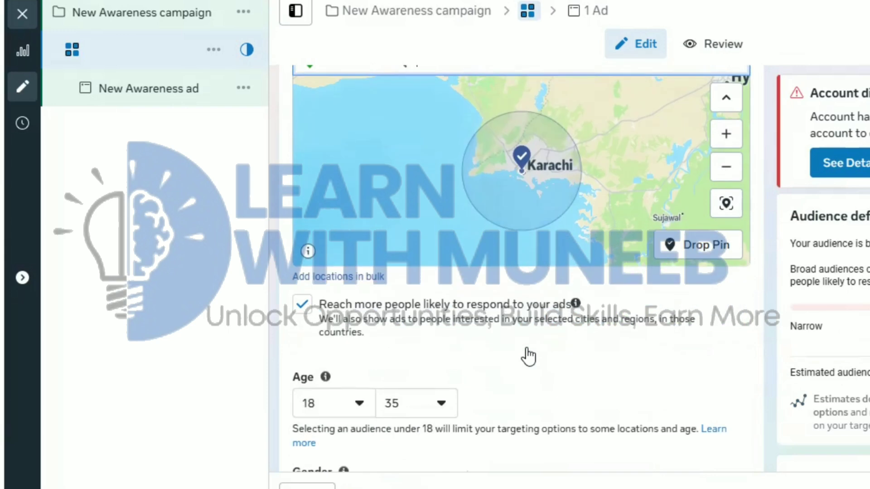
pyautogui.scroll(-4, 527, 358)
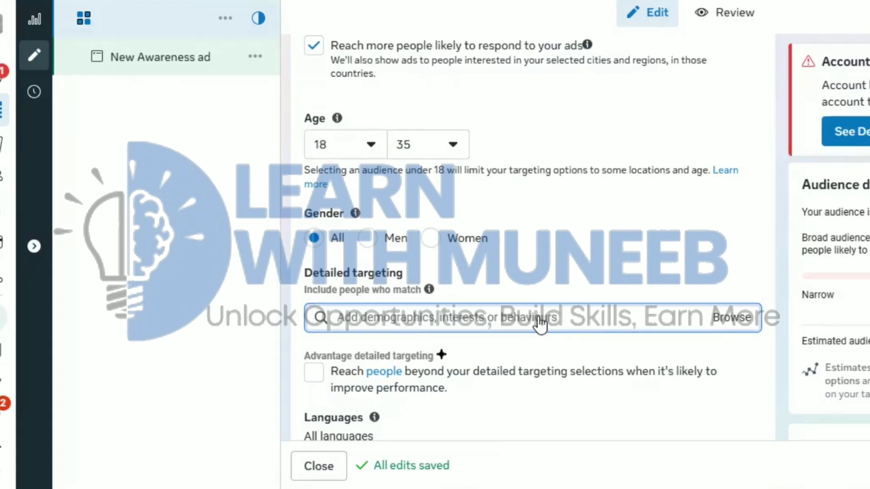
pyautogui.write('fitn')
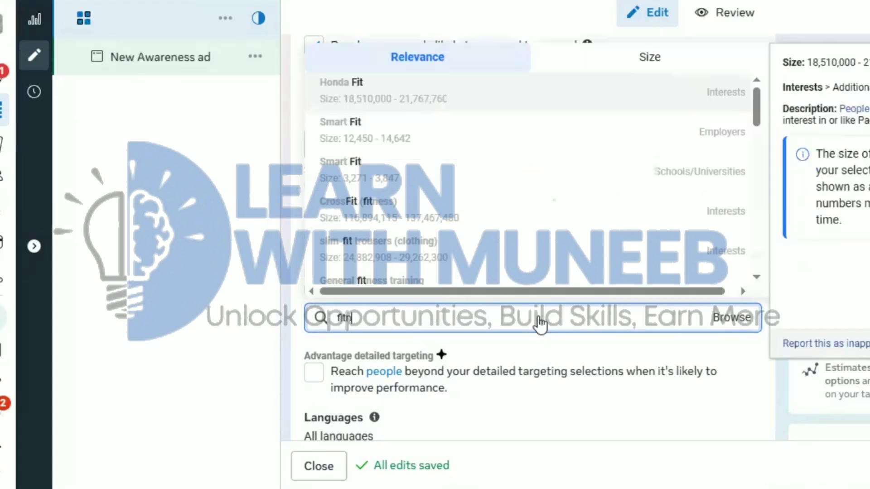
pyautogui.write('ess')
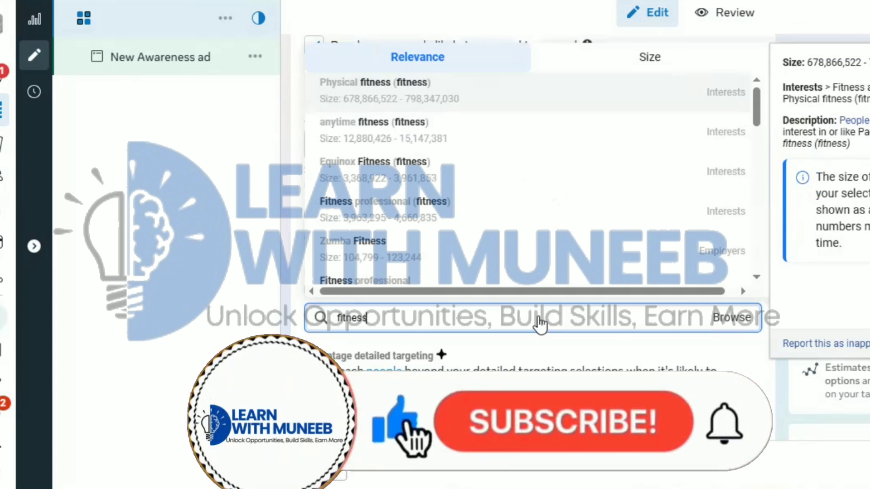
pyautogui.scroll(-1, 363, 280)
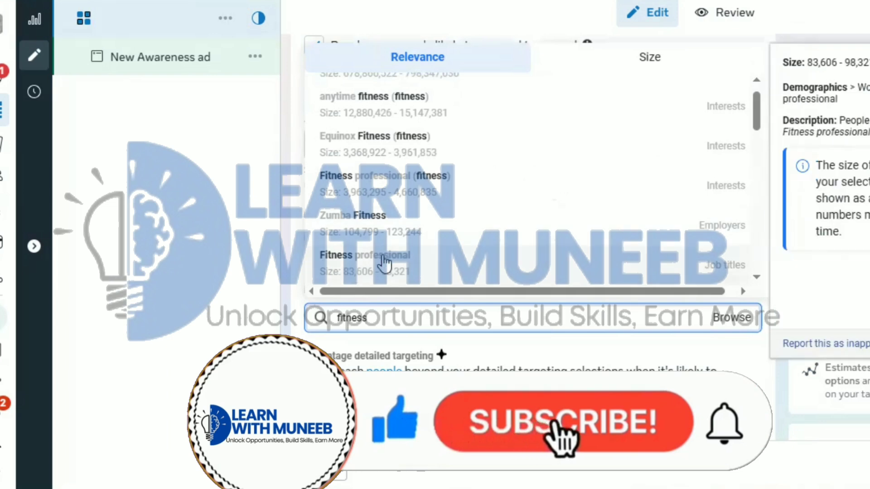
pyautogui.click(439, 261)
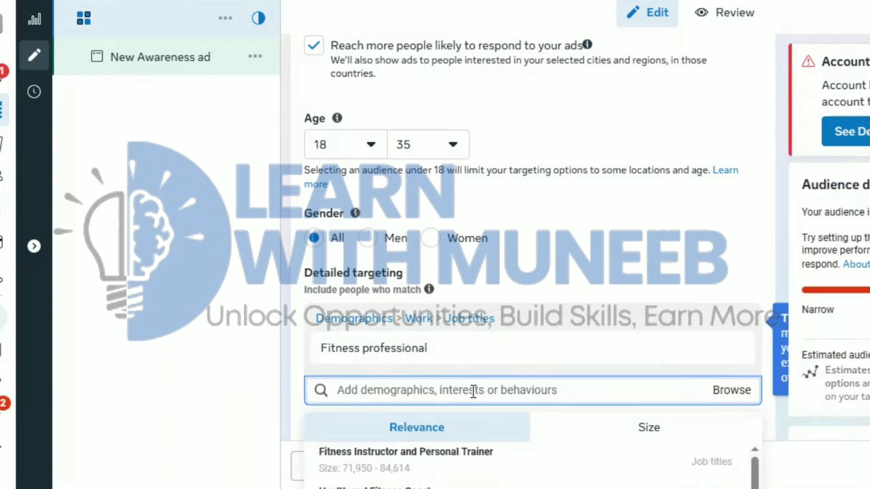
# - Search detailed targeting for diet and include the Healthy diet (personal care) interest
pyautogui.write('f')
pyautogui.write('diet')
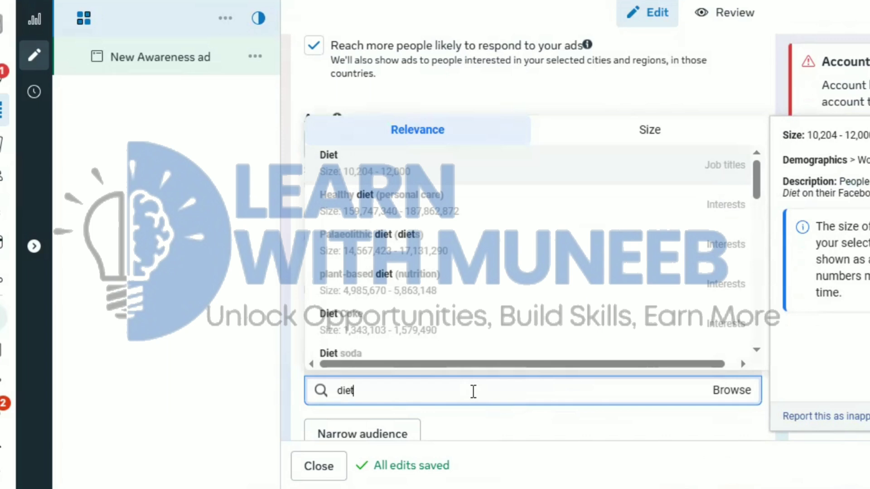
pyautogui.click(481, 210)
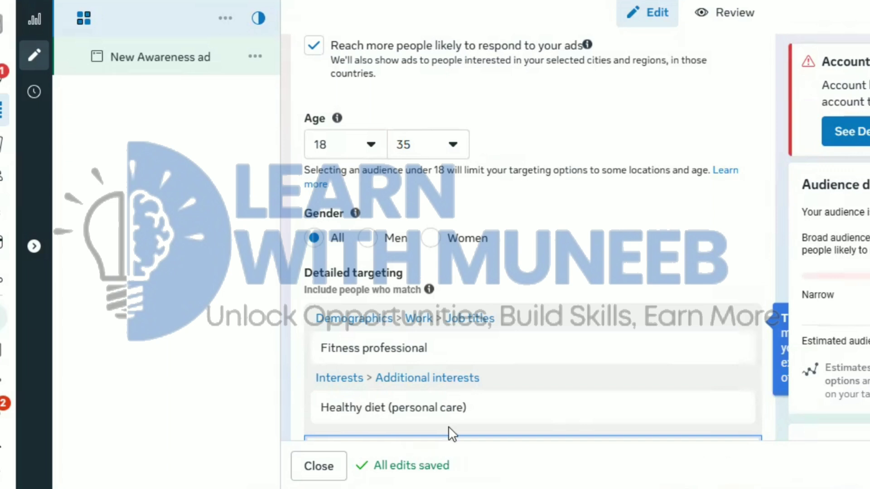
# - Add the suggested job titles Health and Fitness Coach and Fitness Trainer to the detailed targeting
pyautogui.scroll(2, 467, 430)
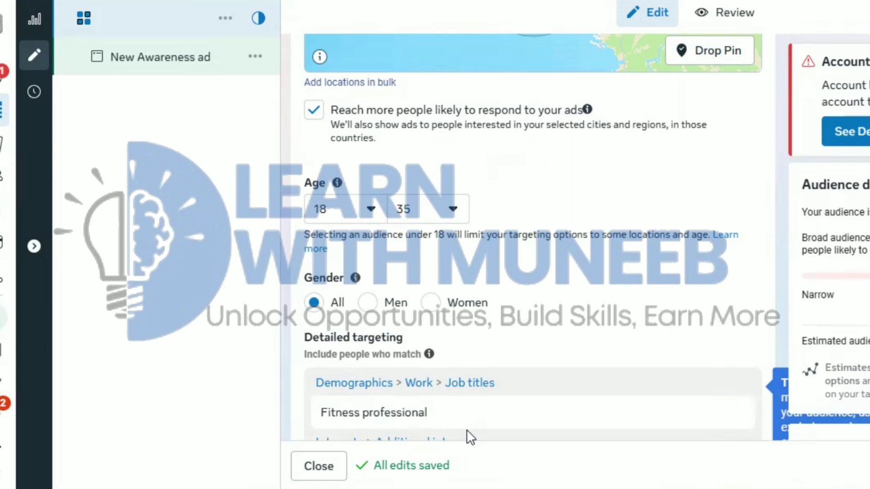
pyautogui.scroll(-6, 467, 431)
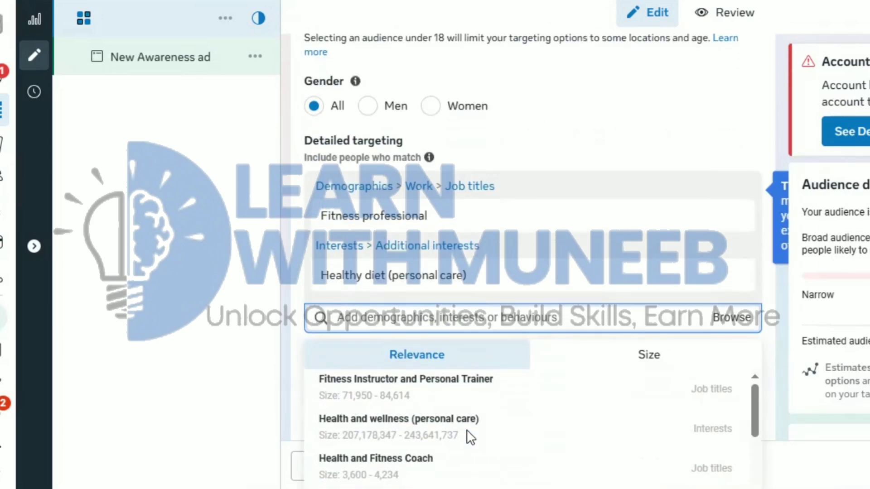
pyautogui.scroll(-2, 470, 437)
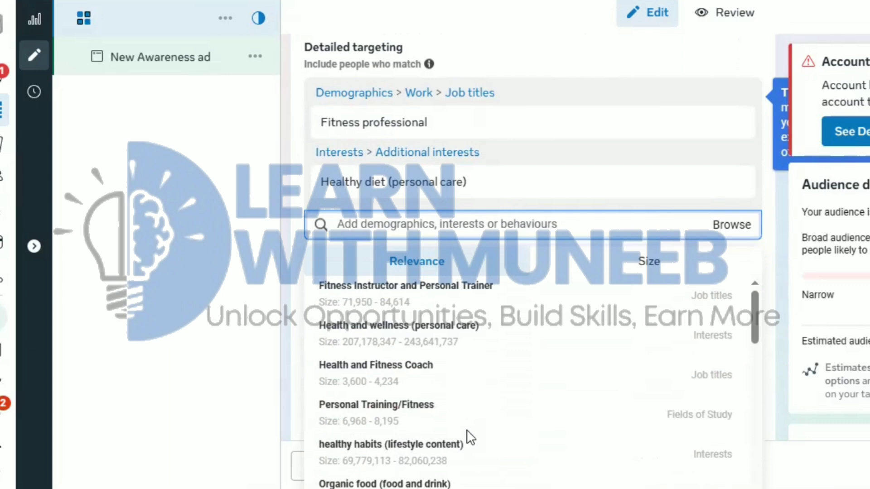
pyautogui.click(467, 374)
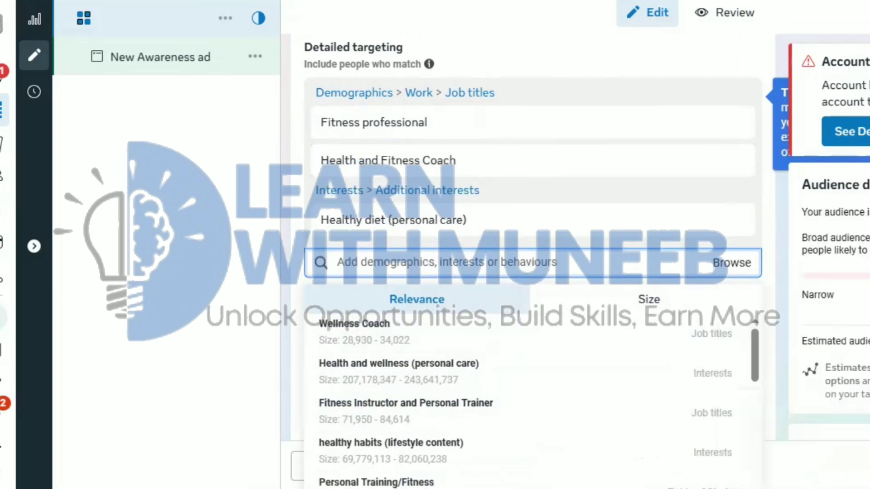
pyautogui.scroll(-4, 530, 398)
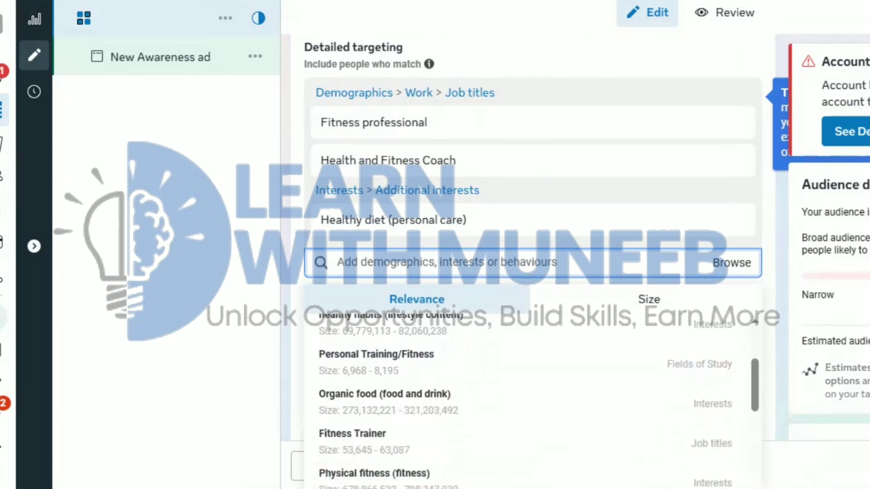
pyautogui.click(352, 410)
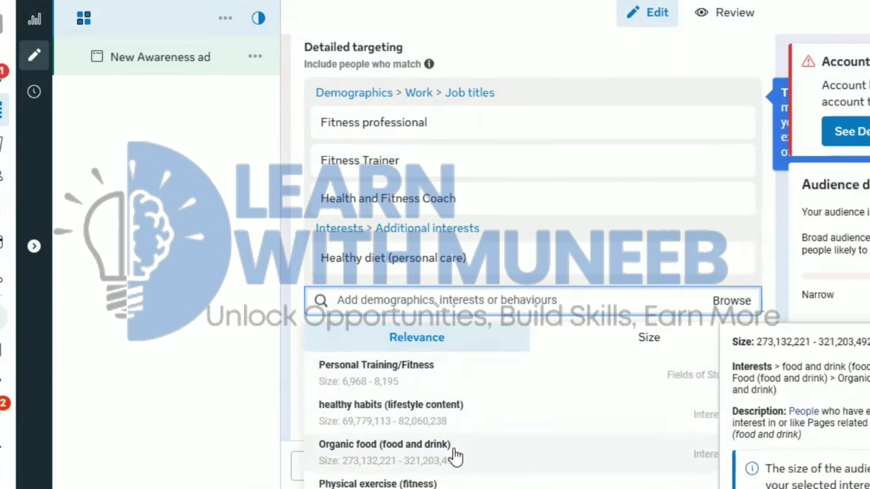
# - Add the suggested interests Physical exercise (fitness) and Running (sport) to the detailed targeting
pyautogui.scroll(-2, 452, 458)
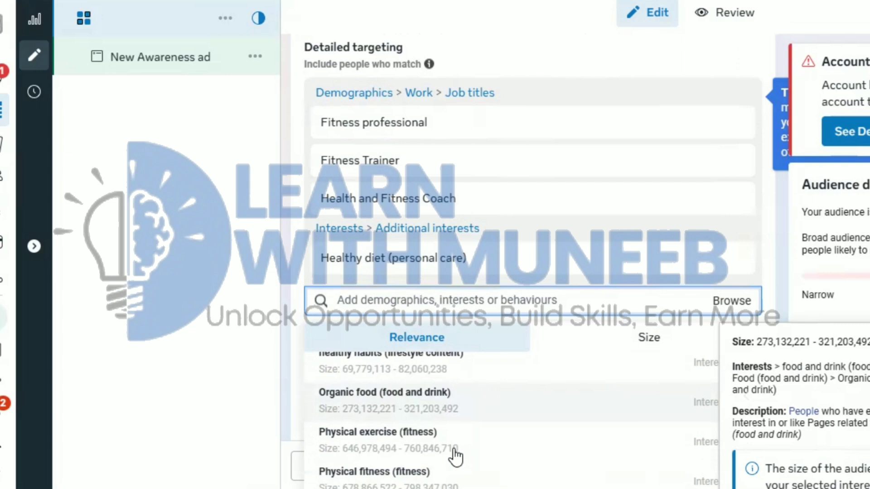
pyautogui.scroll(1, 455, 457)
pyautogui.scroll(-1, 455, 457)
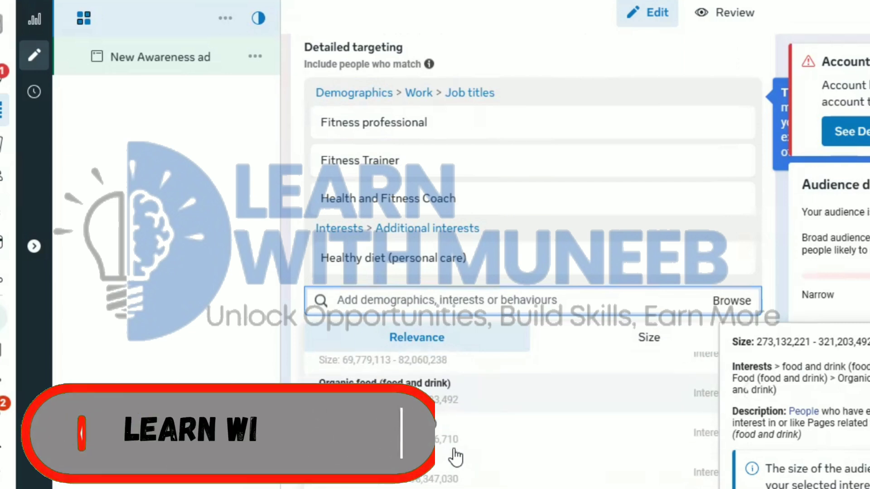
pyautogui.click(456, 458)
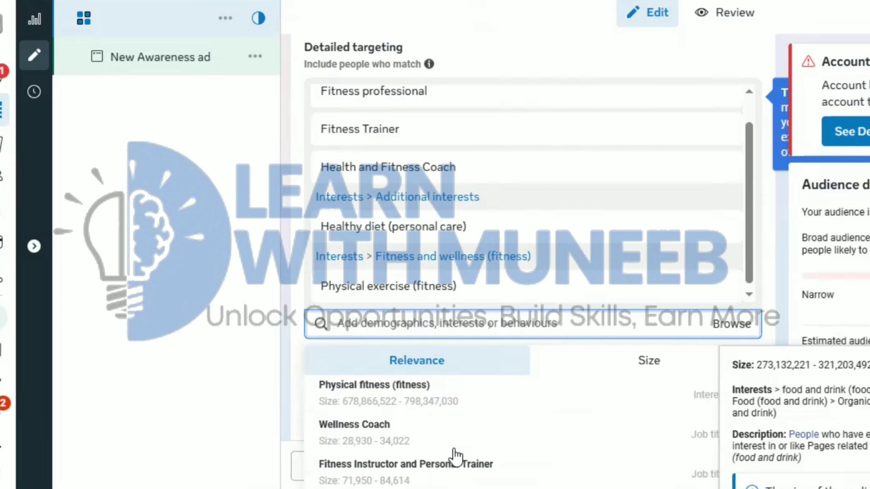
pyautogui.scroll(-5, 455, 458)
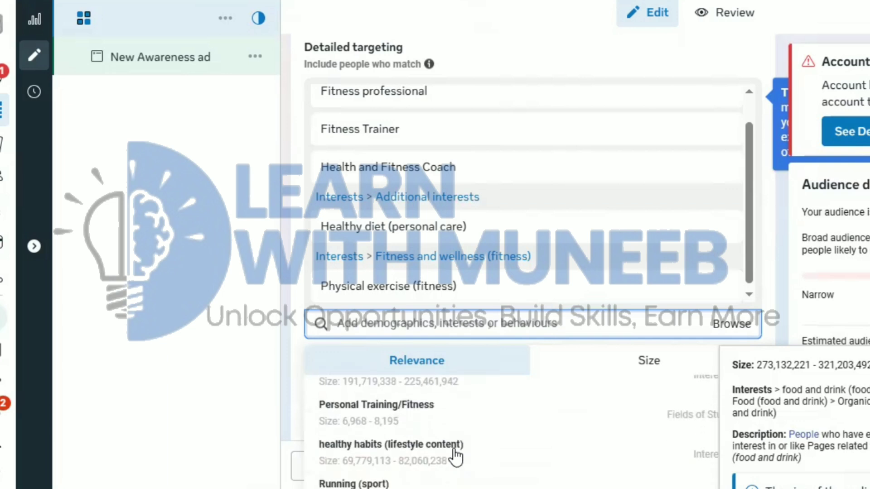
pyautogui.scroll(-1, 455, 457)
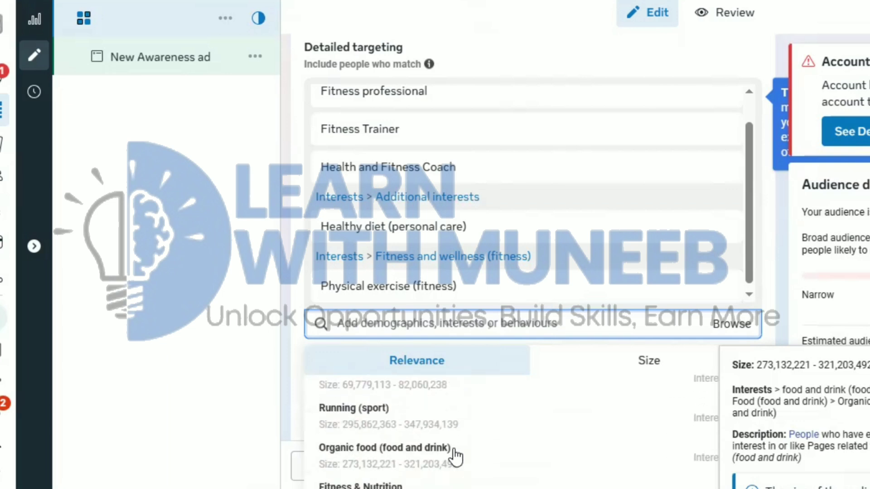
pyautogui.scroll(2, 455, 458)
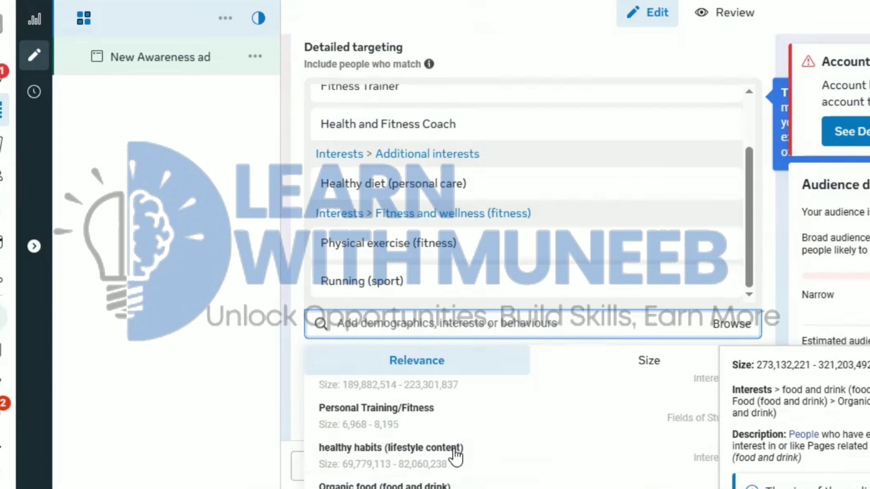
# - Browse the Behaviours categories in detailed targeting, examining the Mobile Device User and Consumer classification options
pyautogui.click(455, 457)
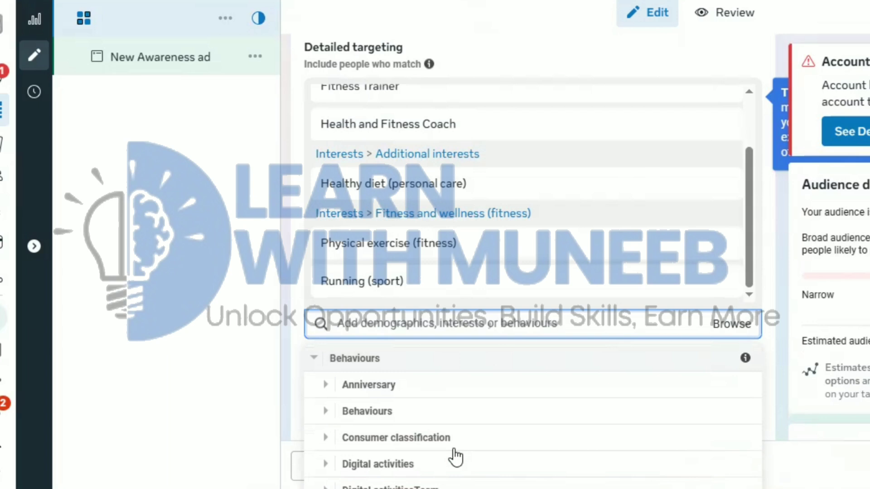
pyautogui.scroll(-1, 455, 457)
pyautogui.scroll(-1, 455, 458)
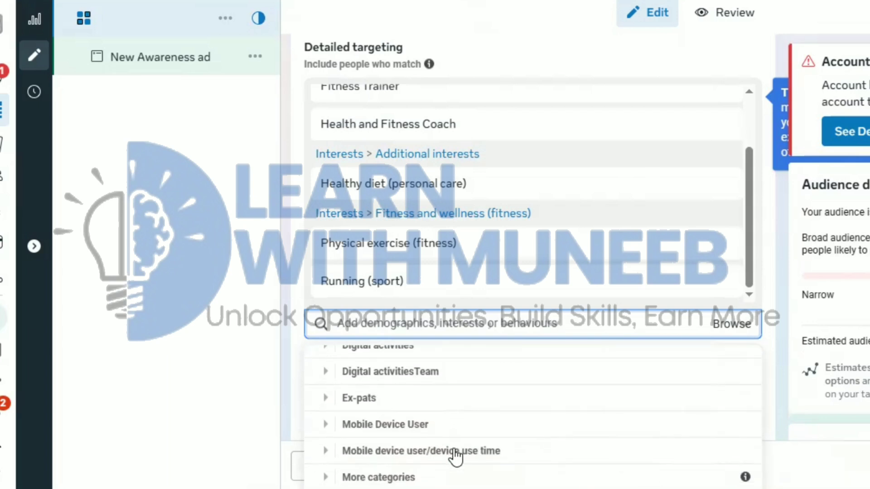
pyautogui.click(454, 452)
pyautogui.scroll(1, 456, 457)
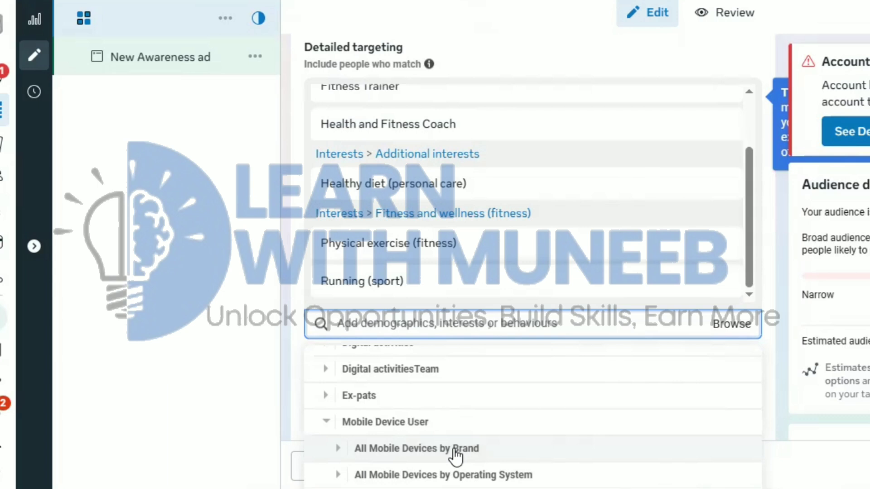
pyautogui.scroll(5, 455, 456)
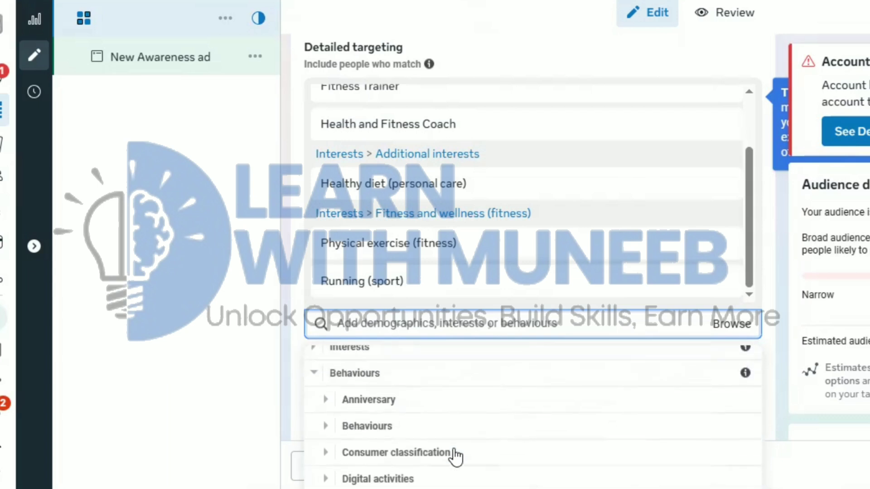
pyautogui.scroll(-2, 455, 456)
pyautogui.scroll(-5, 456, 457)
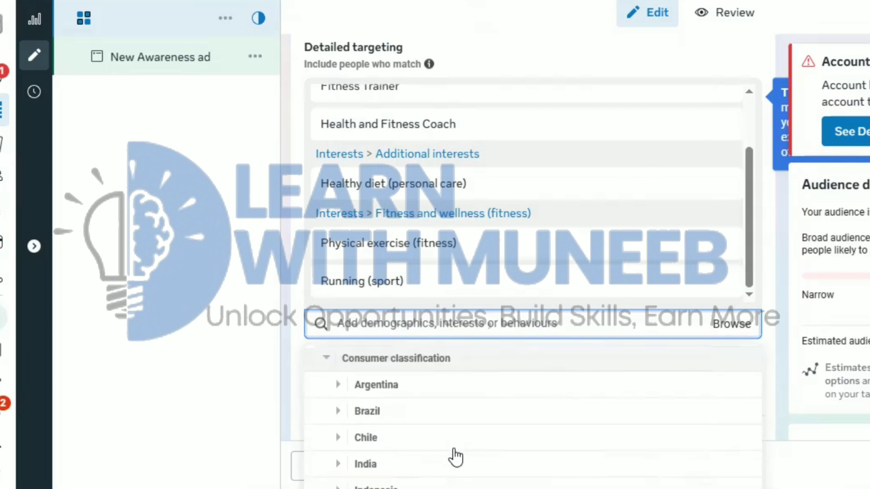
pyautogui.scroll(3, 455, 457)
pyautogui.scroll(-5, 455, 457)
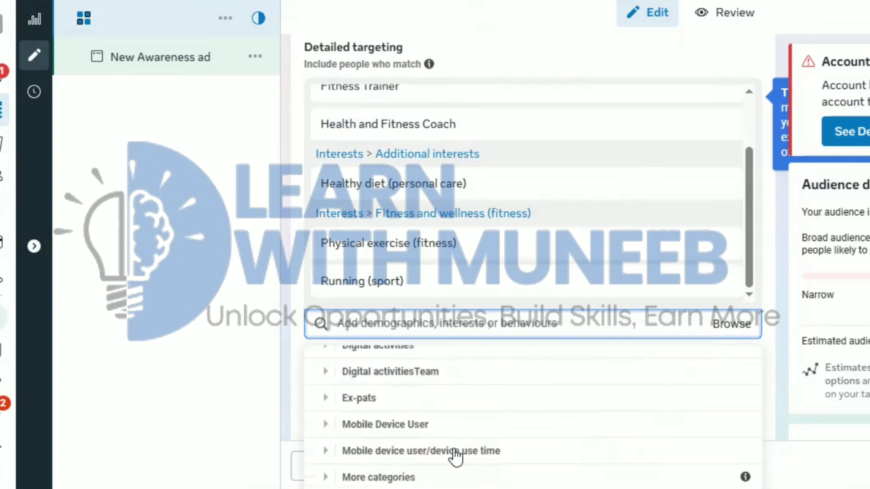
# - Browse the Behaviours categories in detailed targeting, examining the options under More categories and Digital activities
pyautogui.scroll(-1, 456, 457)
pyautogui.click(455, 453)
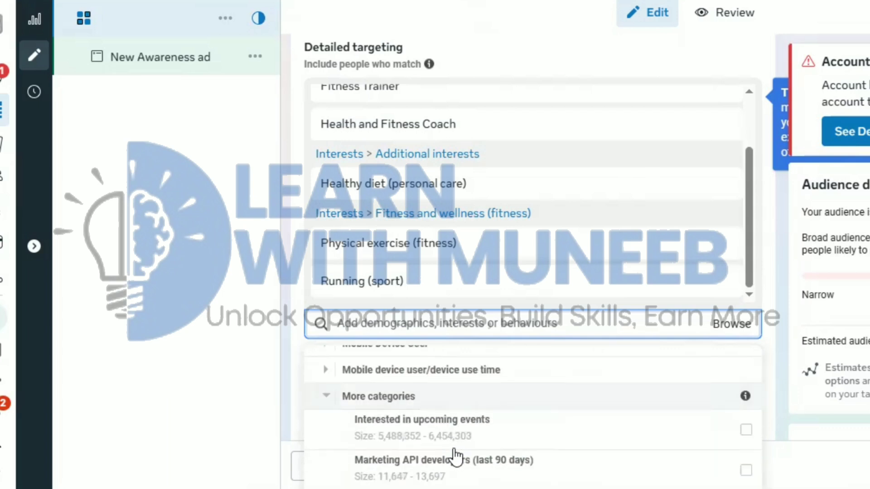
pyautogui.scroll(2, 455, 457)
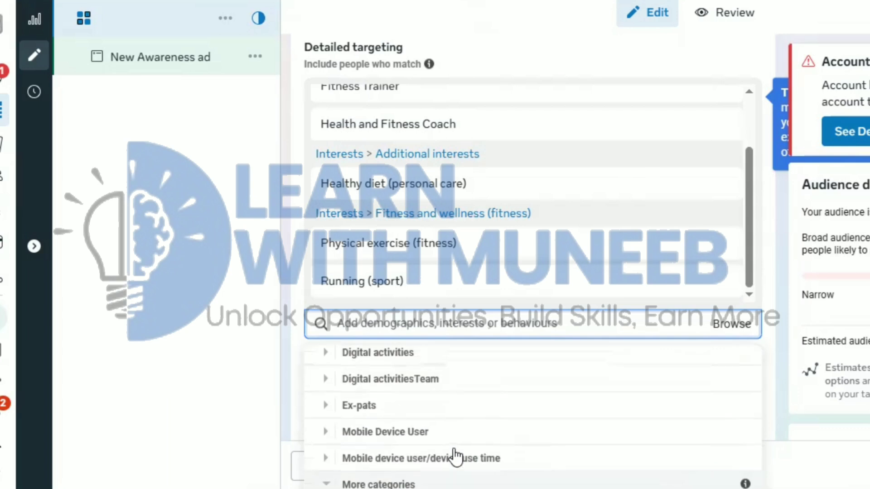
pyautogui.scroll(1, 456, 456)
pyautogui.click(455, 456)
pyautogui.scroll(2, 455, 457)
pyautogui.click(455, 457)
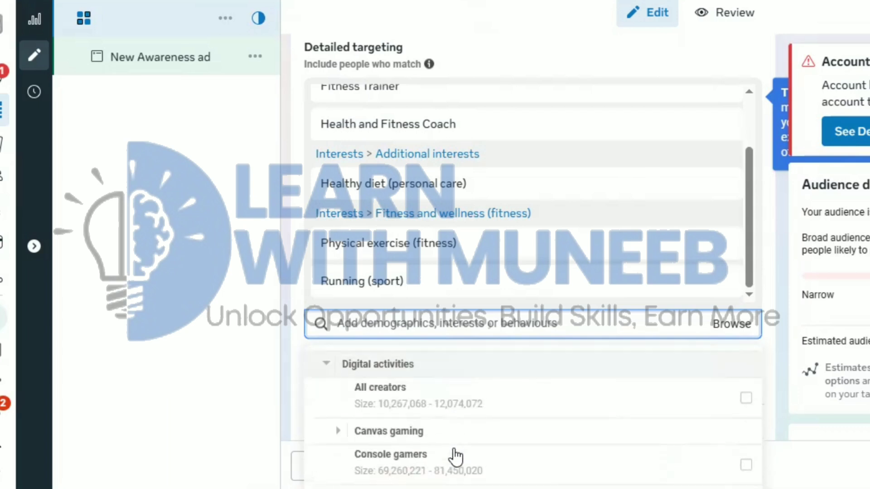
pyautogui.scroll(1, 455, 457)
pyautogui.scroll(1, 455, 457)
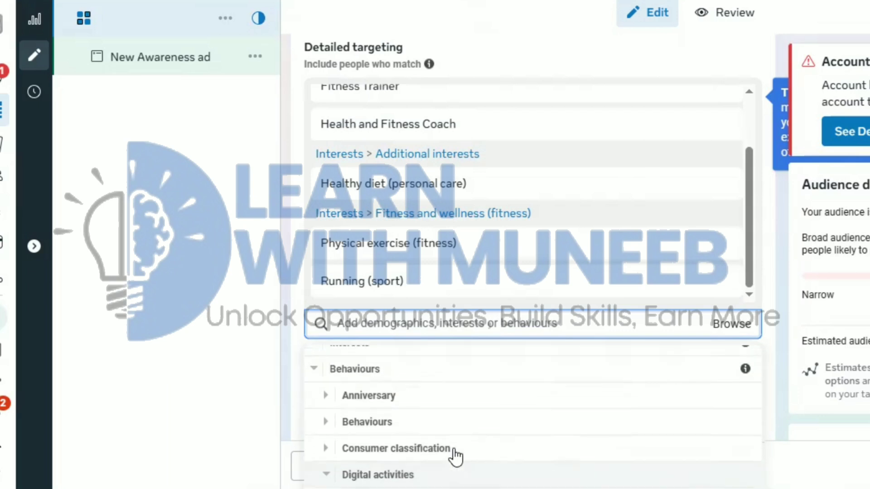
pyautogui.click(455, 457)
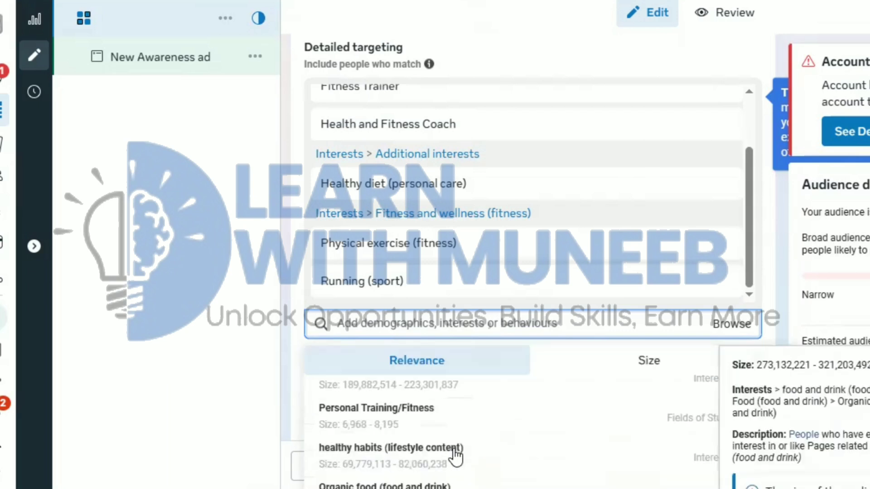
# - Search detailed targeting for "online sho" and include the Shops admins behaviour
pyautogui.write('online sho')
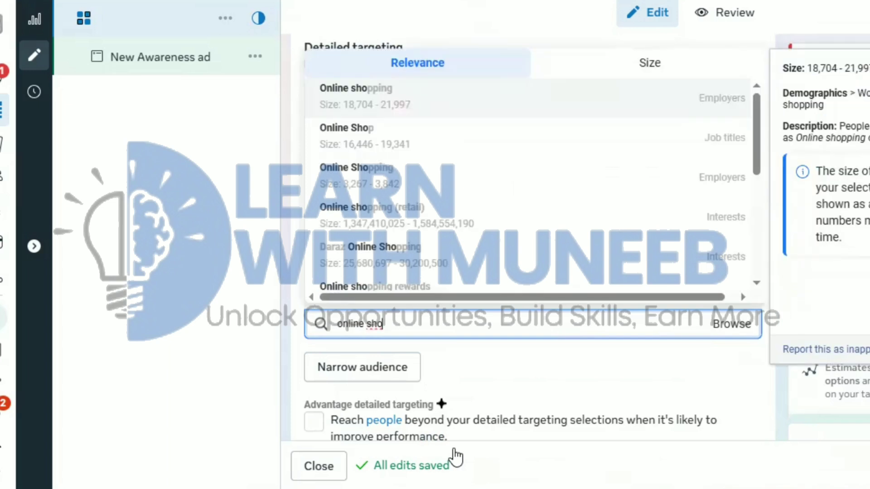
pyautogui.scroll(-2, 454, 450)
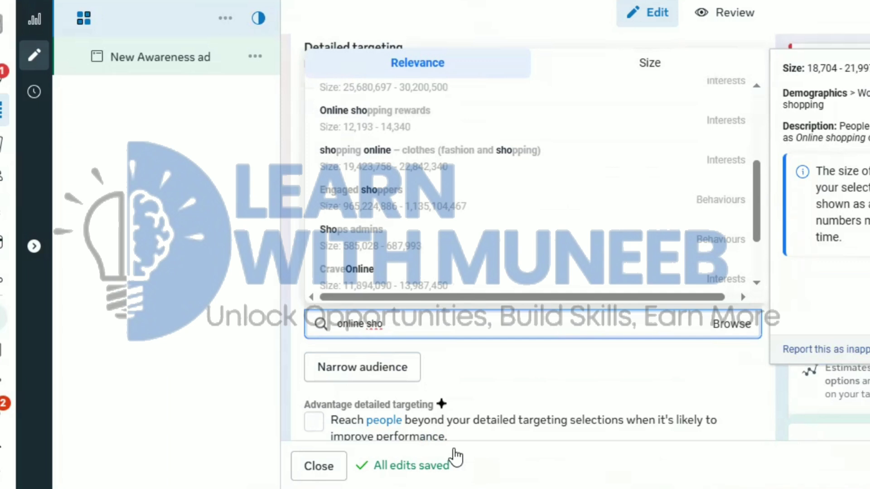
pyautogui.scroll(-1, 455, 458)
pyautogui.scroll(-1, 454, 450)
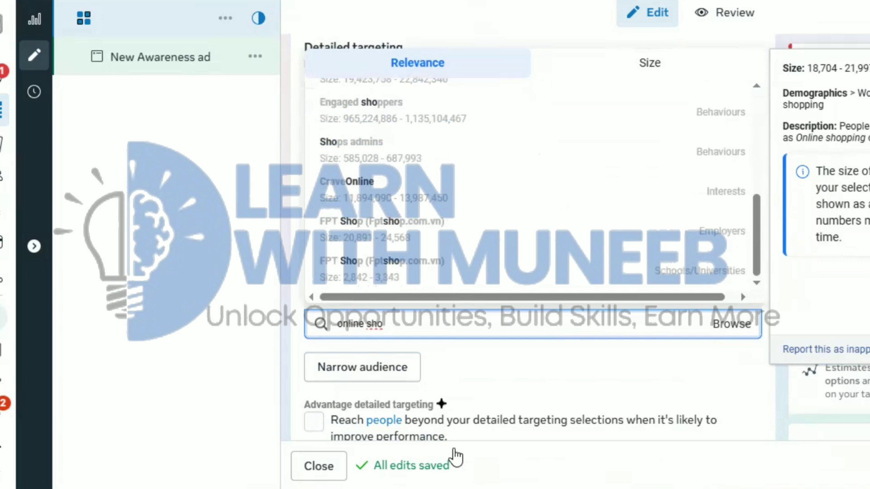
pyautogui.press('Up')
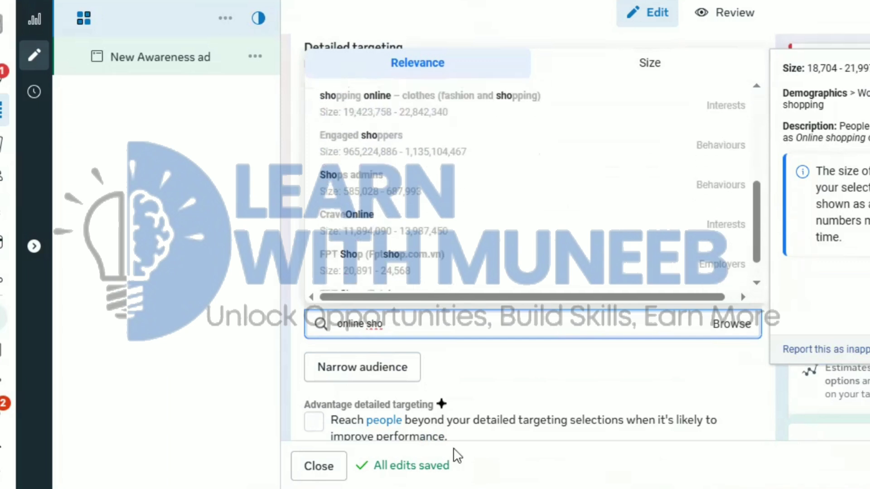
pyautogui.press('Return')
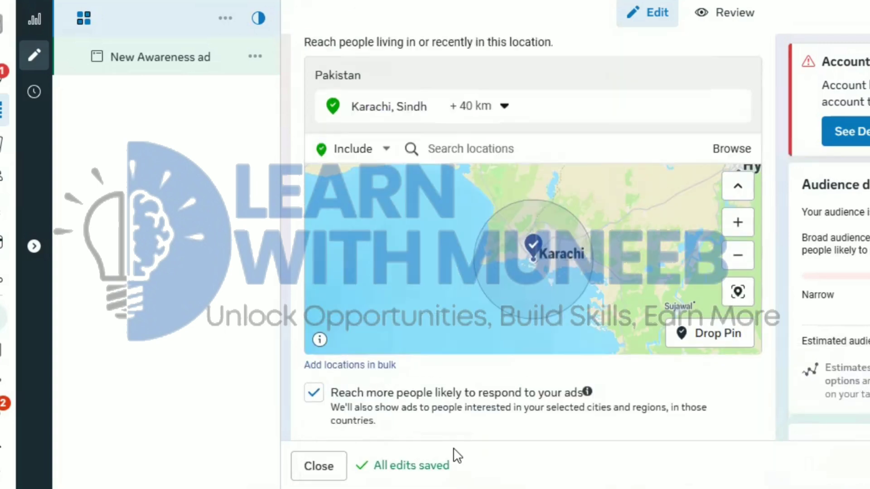
# - Expand the additional options of the Placements section and examine the Advantage+ placements setting
pyautogui.scroll(-8, 453, 447)
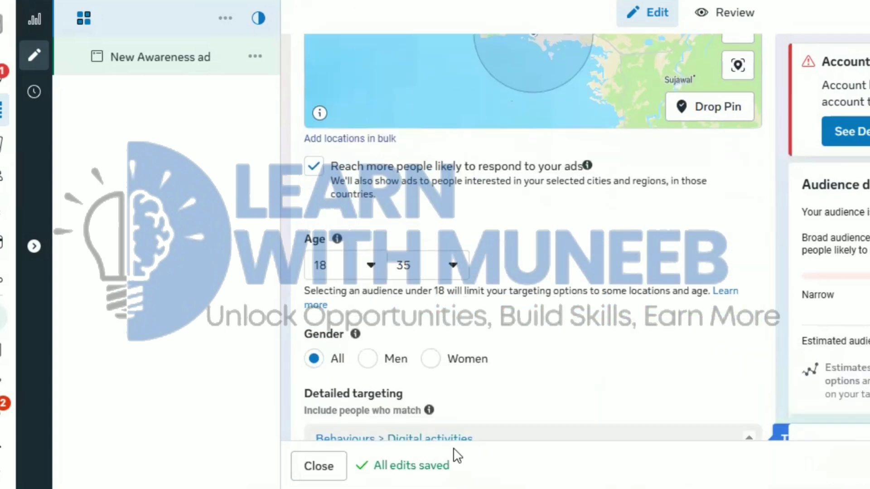
pyautogui.scroll(-5, 453, 447)
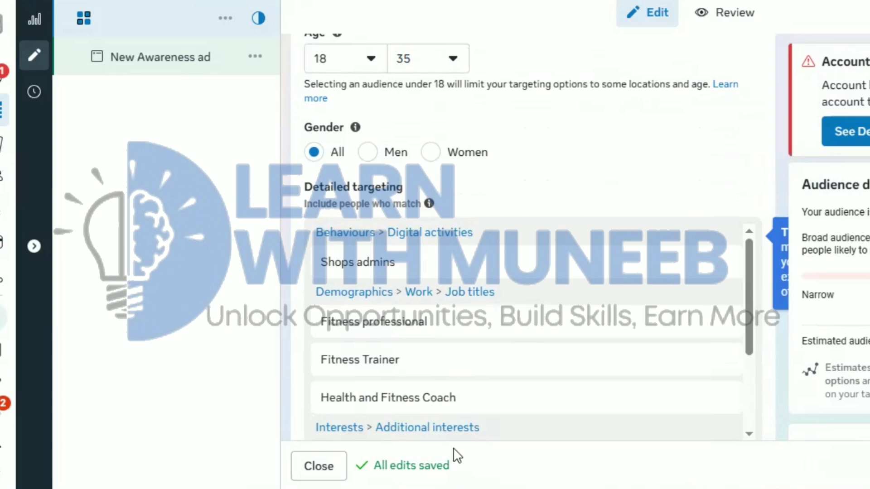
pyautogui.scroll(-10, 453, 448)
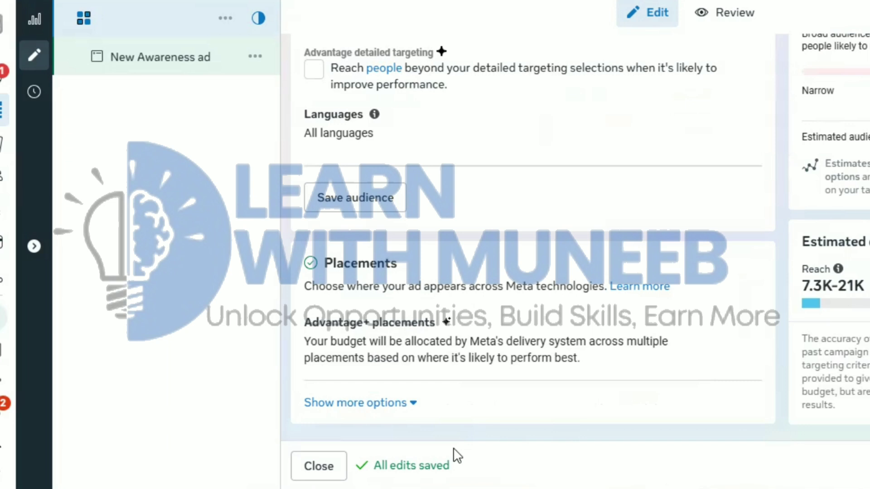
pyautogui.click(360, 403)
pyautogui.scroll(-2, 453, 448)
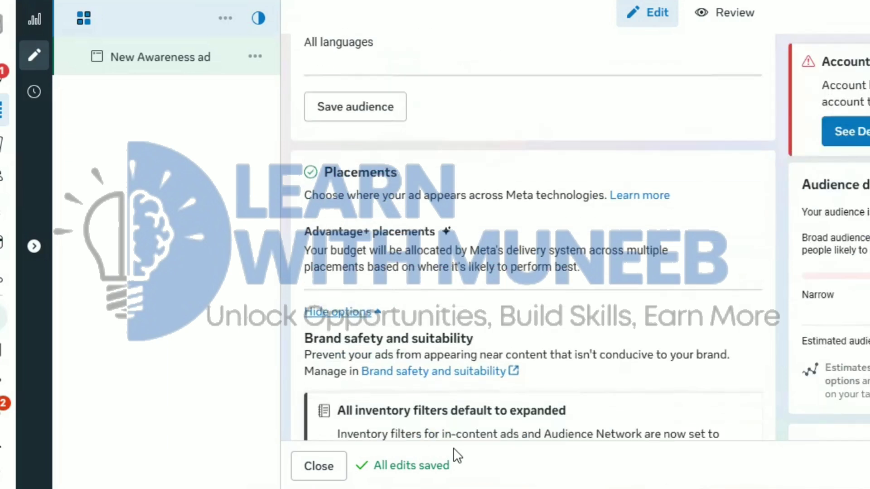
pyautogui.moveTo(713, 247)
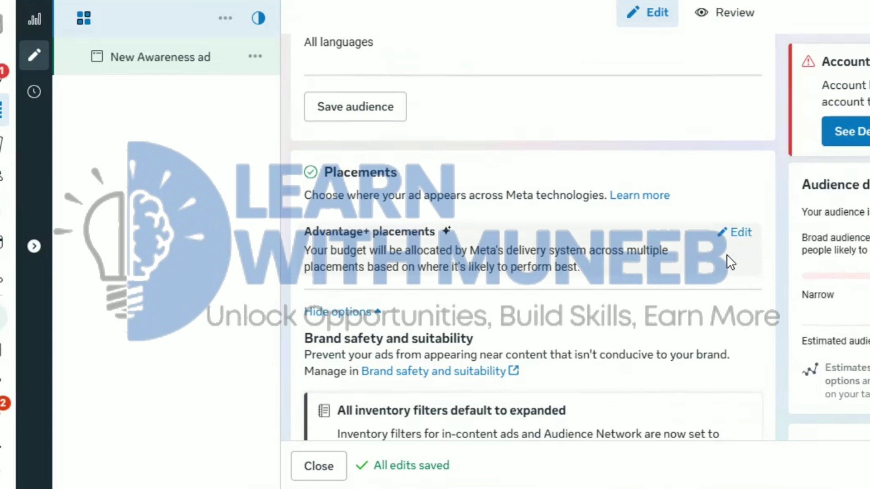
# - Review the ad set's detailed targeting selections, narrowing option, languages and Advantage+ placements
pyautogui.scroll(8, 726, 254)
pyautogui.scroll(3, 726, 255)
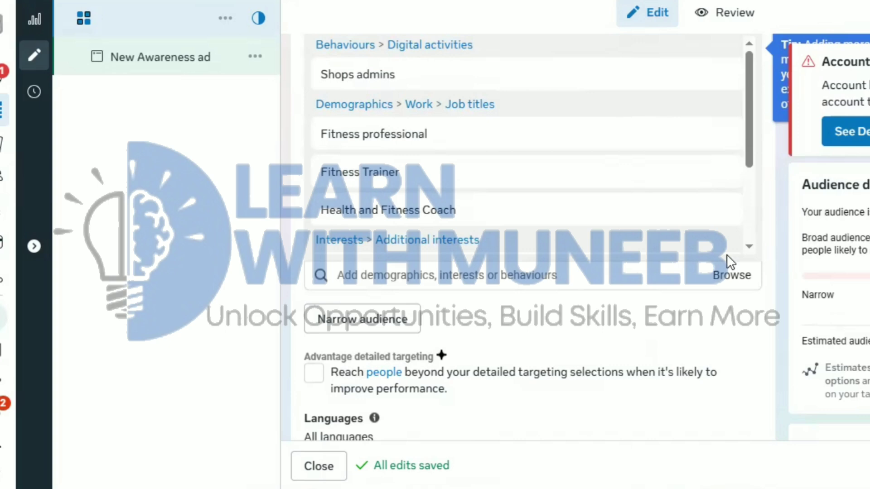
pyautogui.scroll(-6, 729, 262)
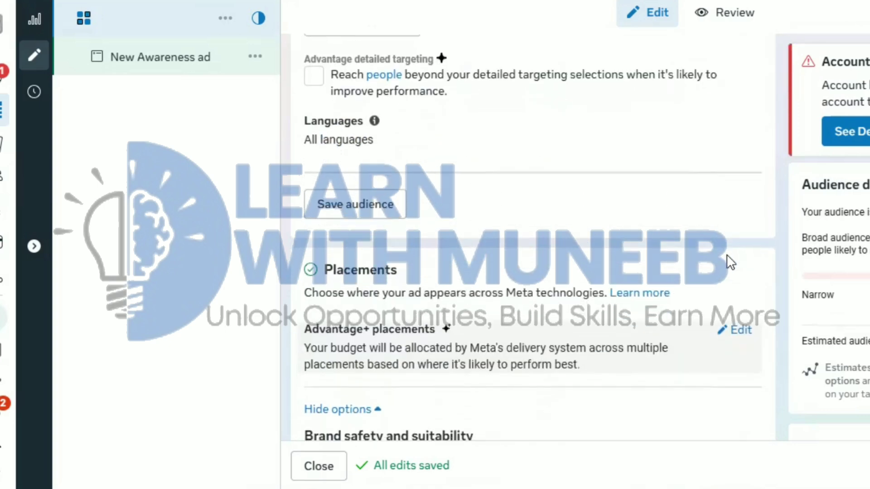
pyautogui.scroll(-2, 727, 256)
pyautogui.scroll(-1, 727, 256)
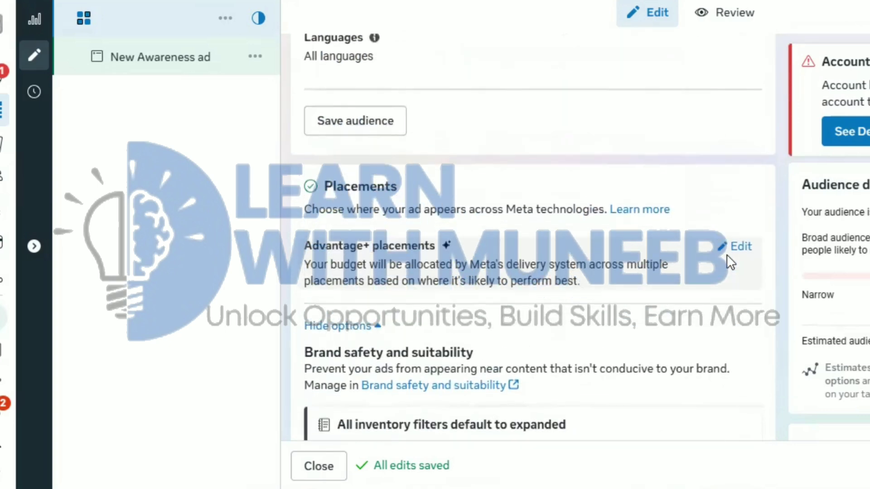
pyautogui.scroll(6, 727, 256)
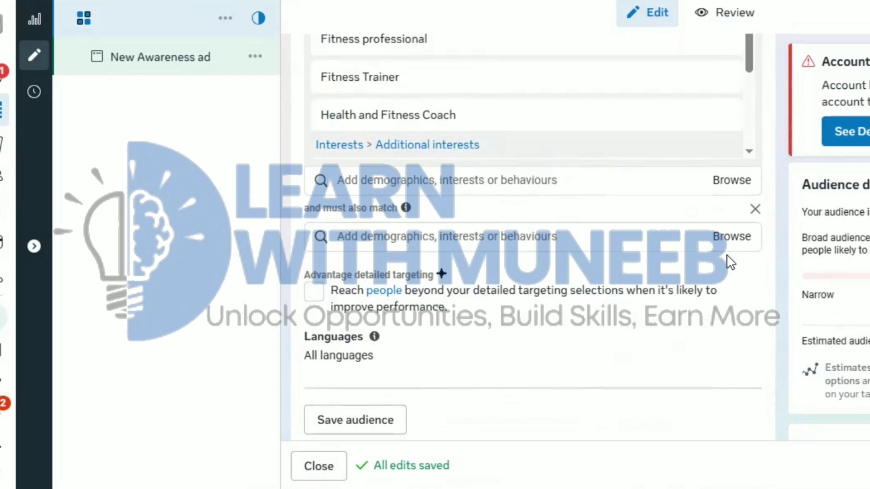
pyautogui.scroll(-1, 729, 261)
# - Open the Custom Audiences search and examine the All and Lookalike Audience lists, closing the list when done
pyautogui.scroll(5, 730, 262)
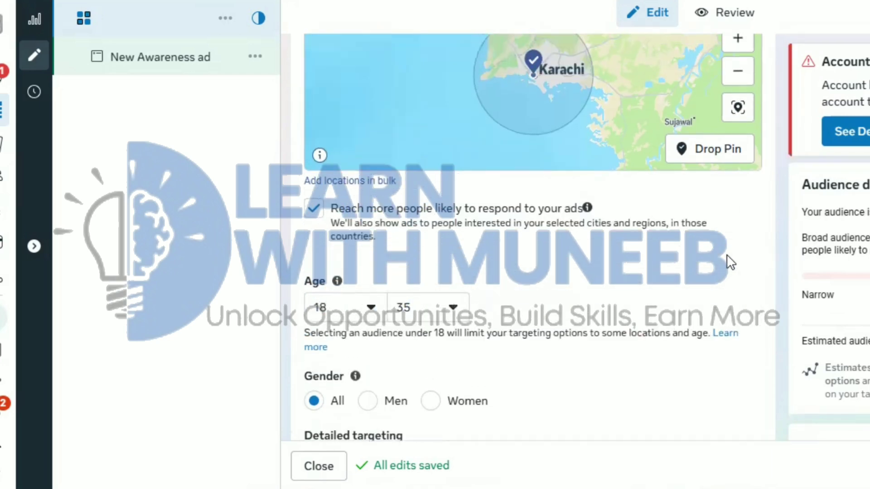
pyautogui.scroll(6, 730, 262)
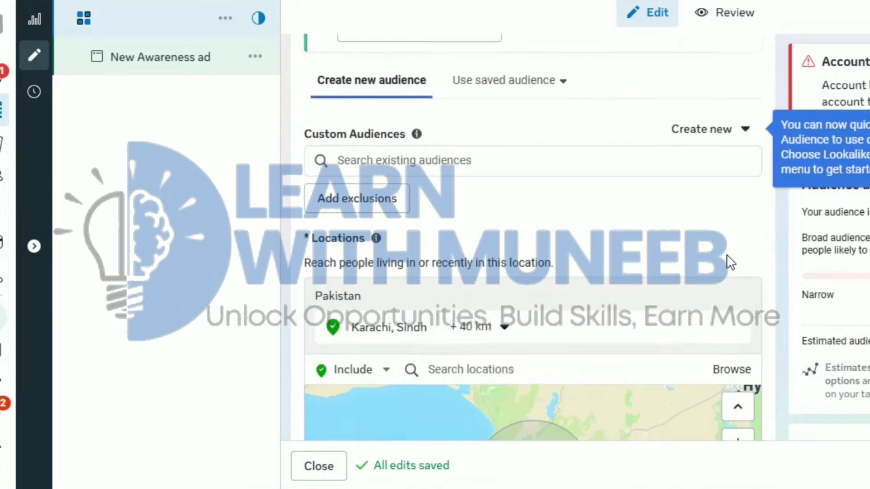
pyautogui.scroll(2, 729, 262)
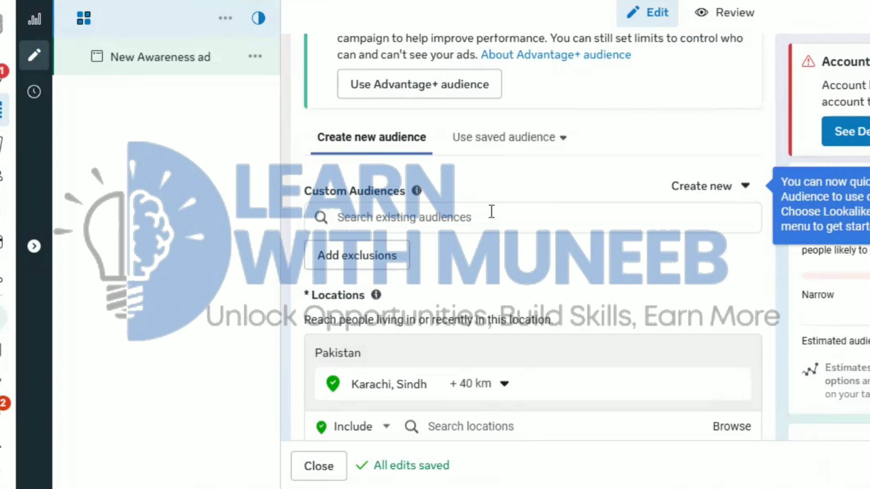
pyautogui.click(499, 225)
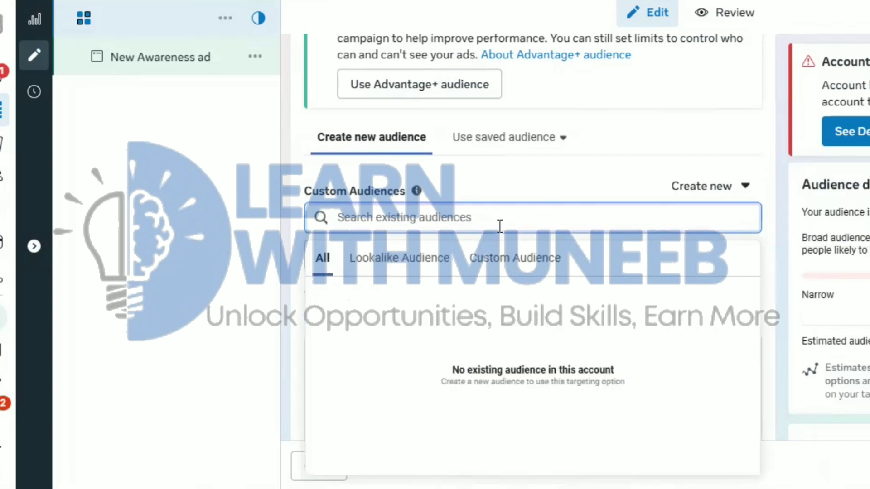
pyautogui.click(406, 263)
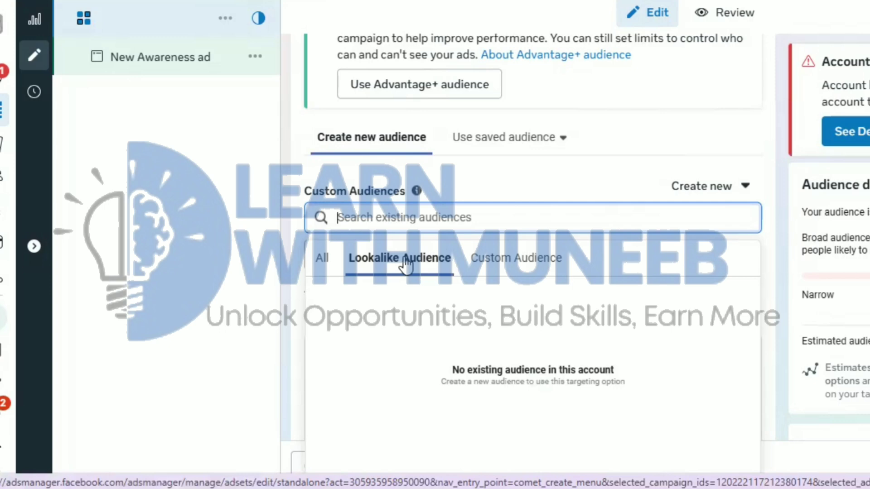
pyautogui.scroll(10, 406, 265)
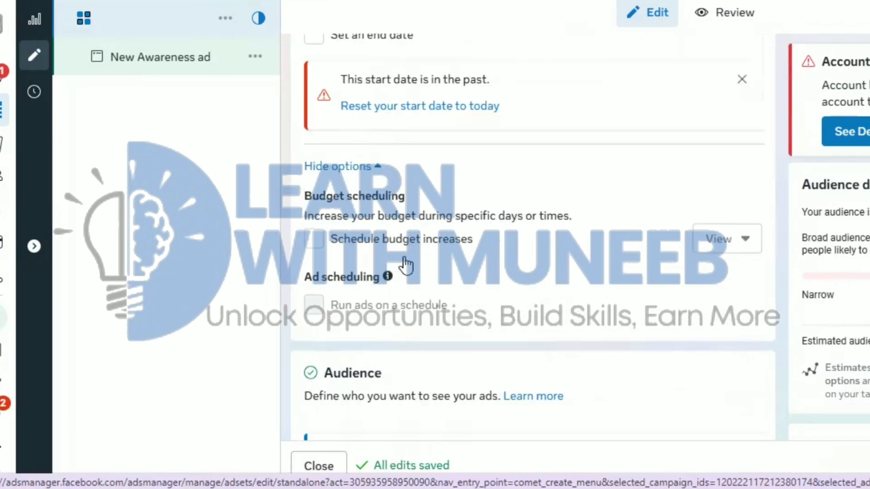
pyautogui.scroll(3, 407, 265)
pyautogui.scroll(-12, 405, 265)
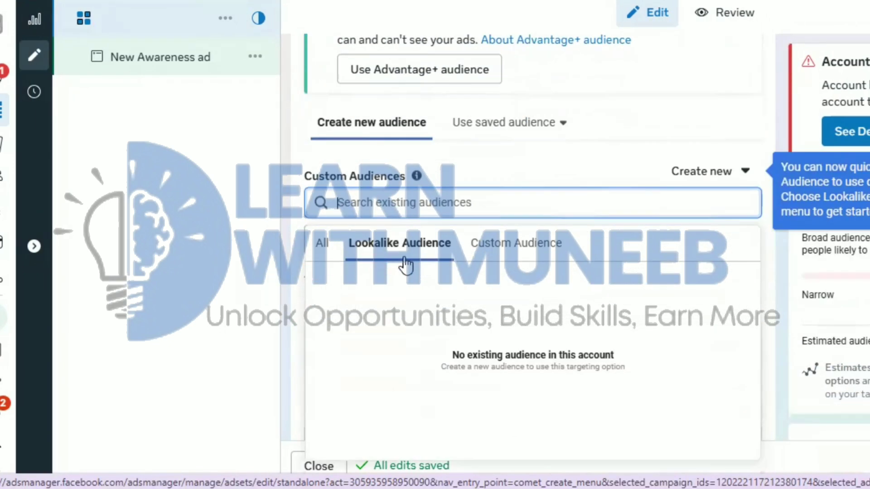
pyautogui.click(404, 260)
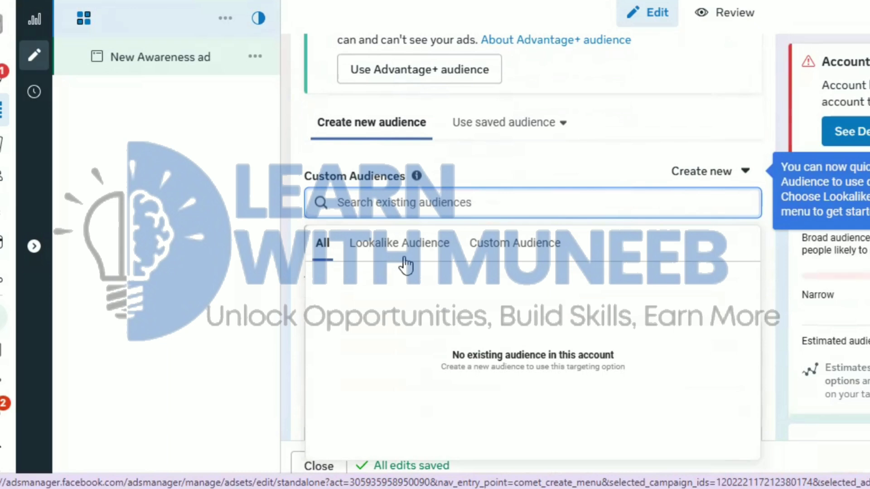
pyautogui.click(405, 258)
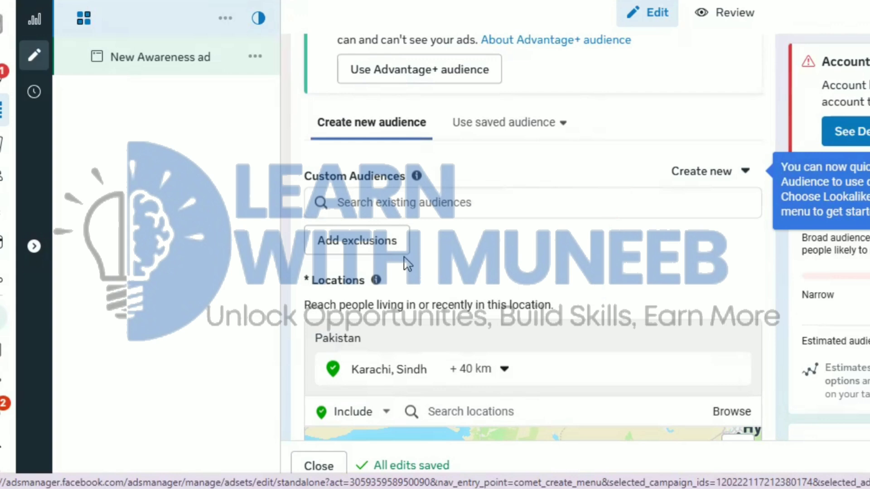
# - Review the whole ad set from its name, performance goal and budget scheduling through custom audiences, locations and age
pyautogui.scroll(-7, 408, 264)
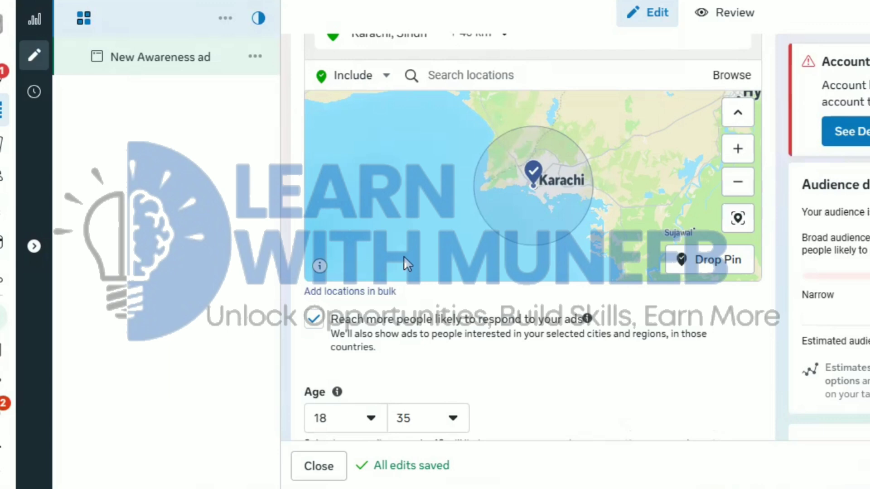
pyautogui.scroll(10, 404, 256)
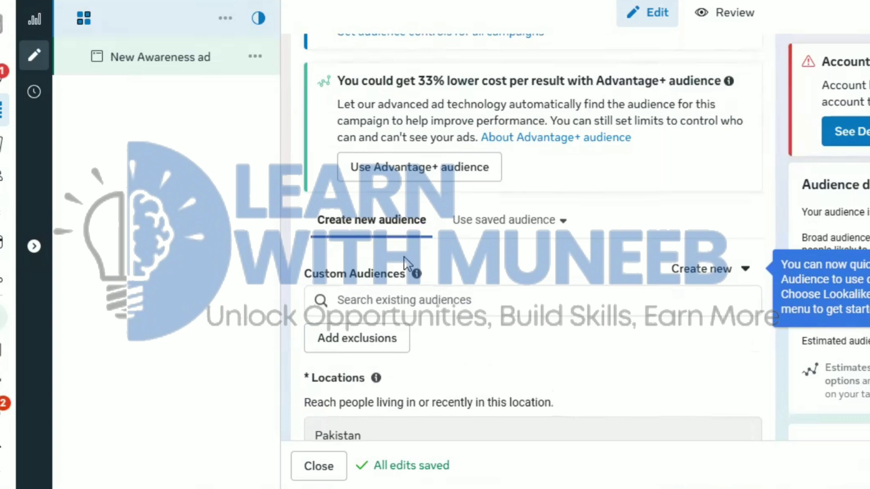
pyautogui.scroll(15, 403, 257)
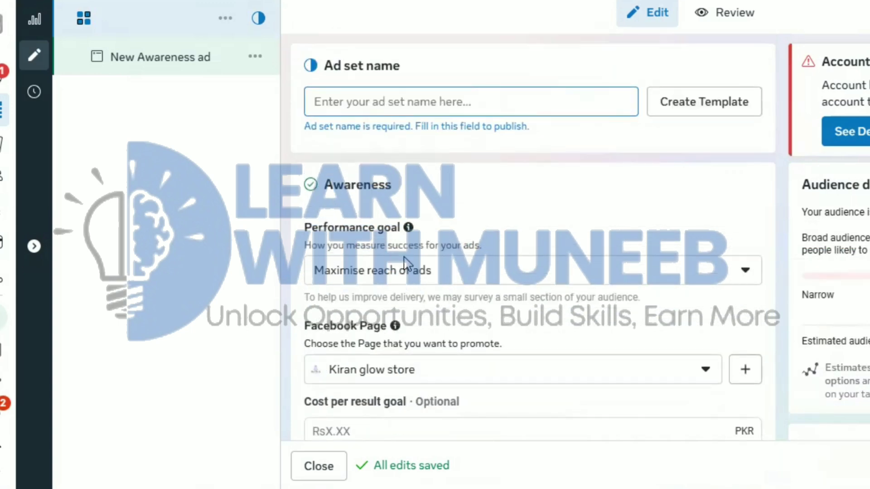
pyautogui.scroll(-2, 404, 257)
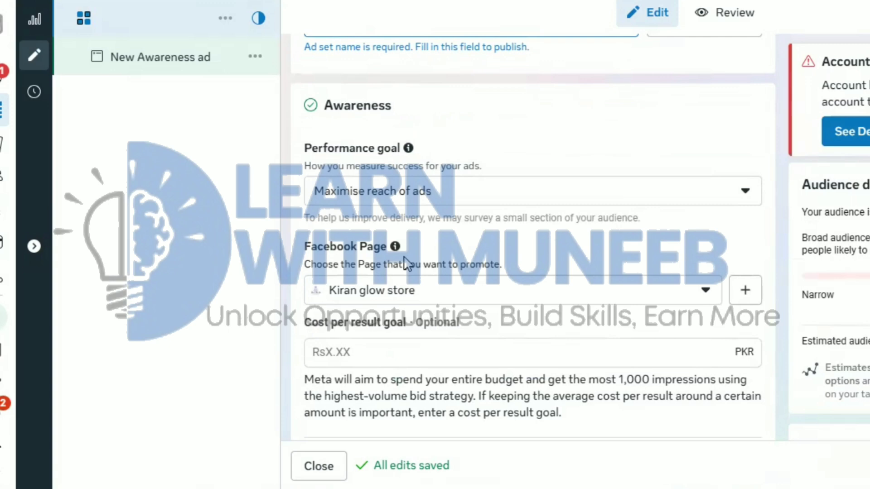
pyautogui.scroll(-8, 404, 257)
pyautogui.scroll(-15, 404, 257)
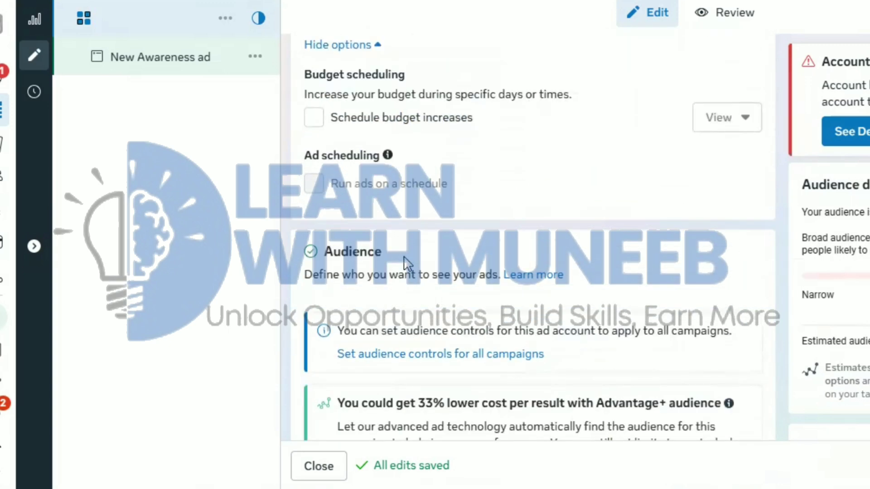
pyautogui.scroll(-10, 404, 256)
pyautogui.scroll(-2, 404, 256)
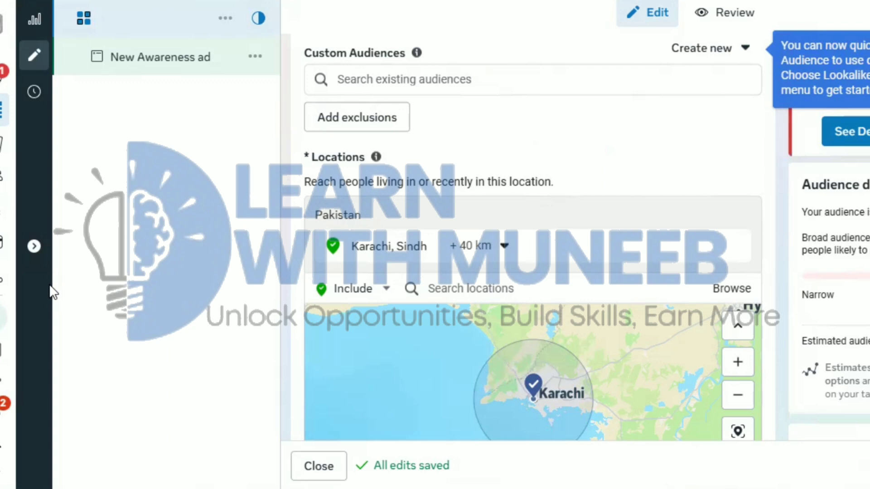
pyautogui.scroll(-5, 54, 292)
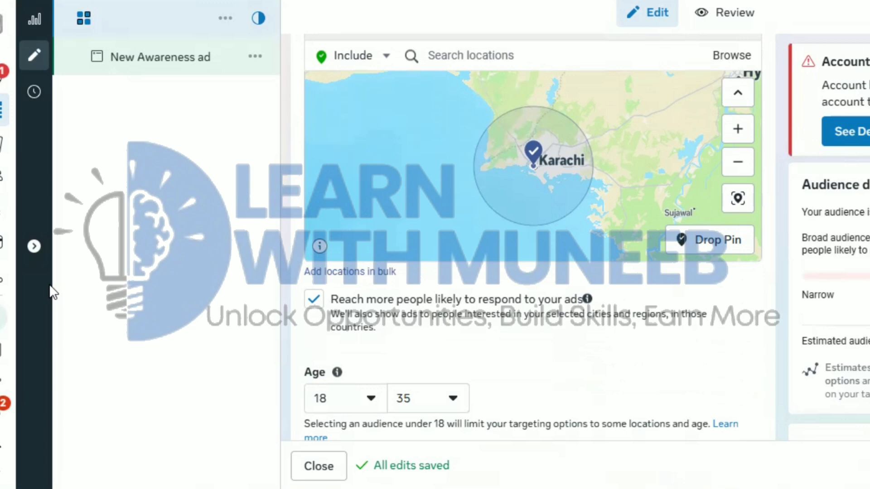
# - Review the ad set's age, gender, detailed targeting, languages and Advantage+ placements settings, returning to the included detailed targeting list
pyautogui.scroll(-5, 51, 292)
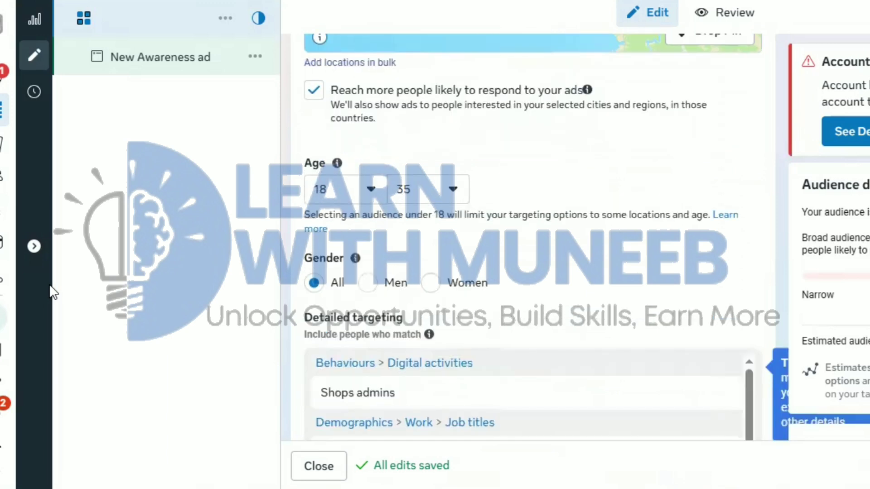
pyautogui.scroll(-2, 52, 292)
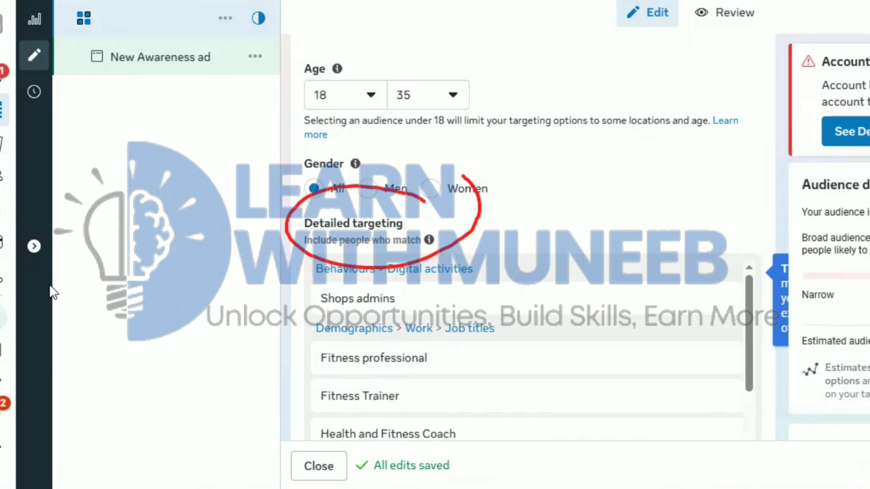
pyautogui.scroll(-10, 51, 293)
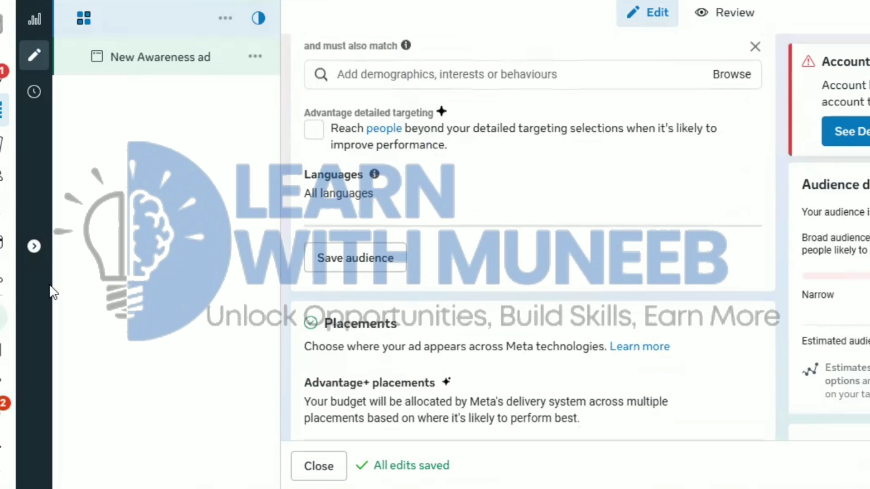
pyautogui.scroll(-3, 51, 292)
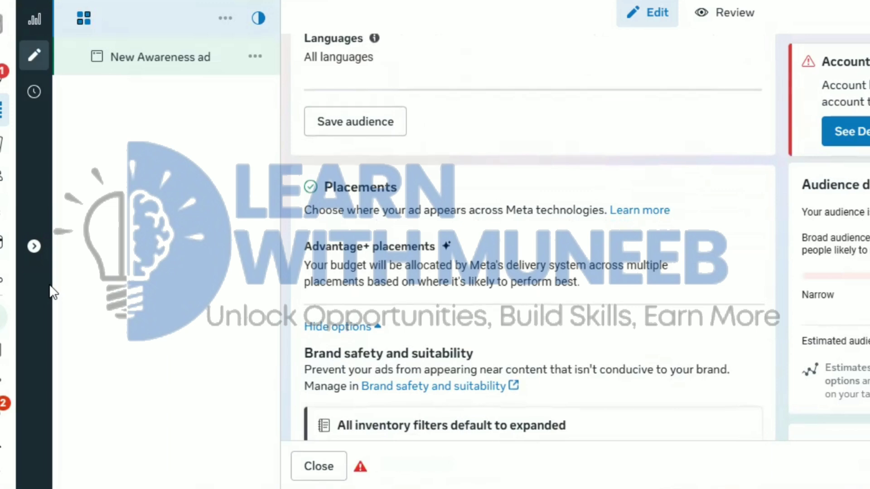
pyautogui.scroll(4, 51, 292)
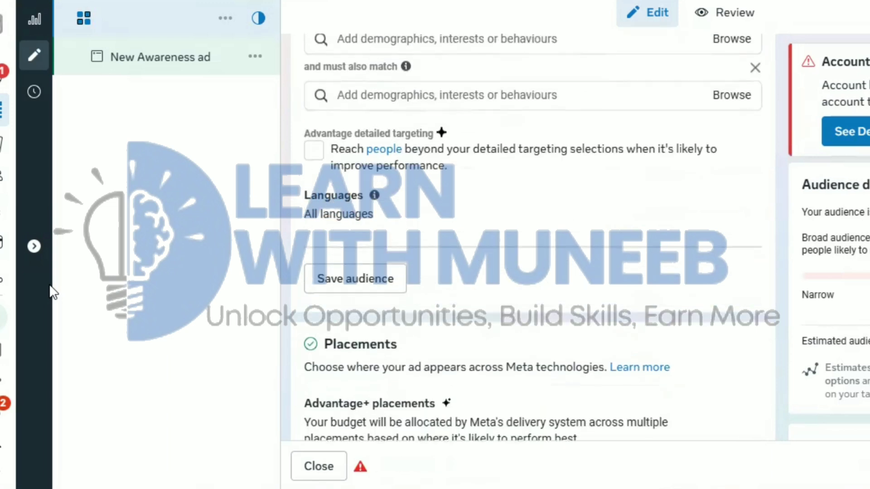
pyautogui.click(225, 18)
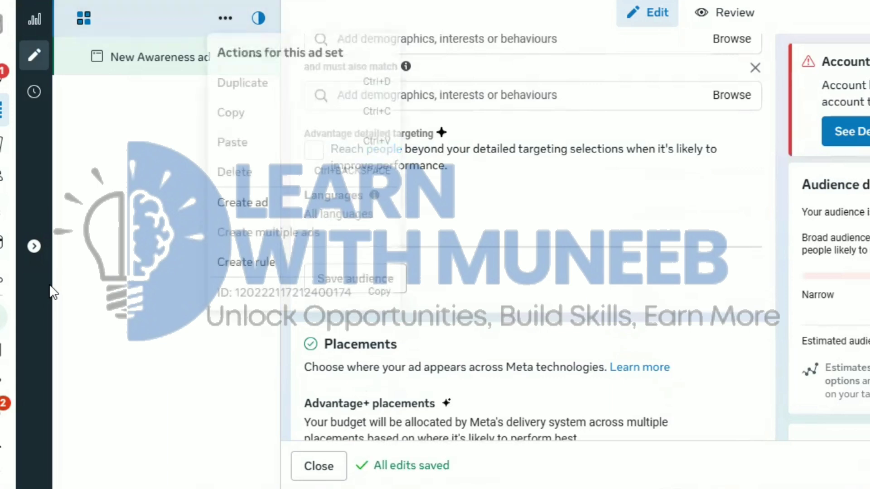
pyautogui.click(530, 207)
pyautogui.scroll(3, 530, 206)
pyautogui.scroll(5, 51, 293)
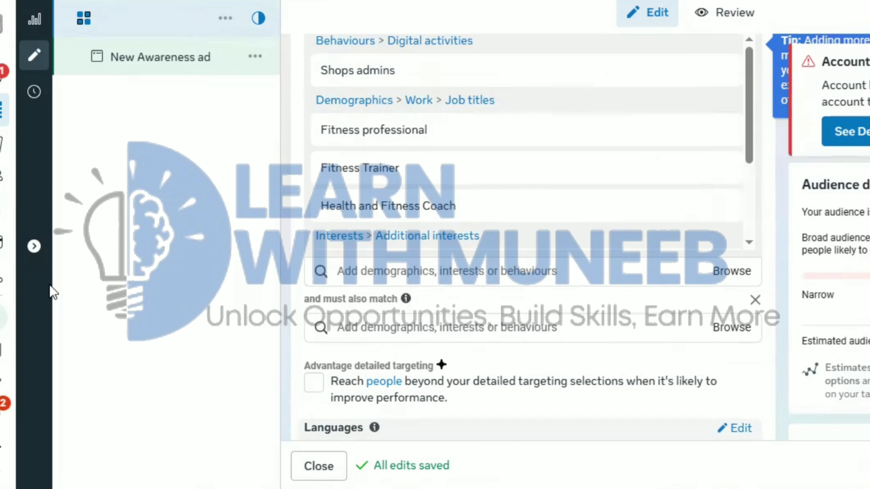
# - Remove Shops admins, Fitness professional, Fitness Trainer, Health and Fitness Coach, Healthy diet (personal care) and Running (sport) from the included detailed targeting
pyautogui.moveTo(530, 70)
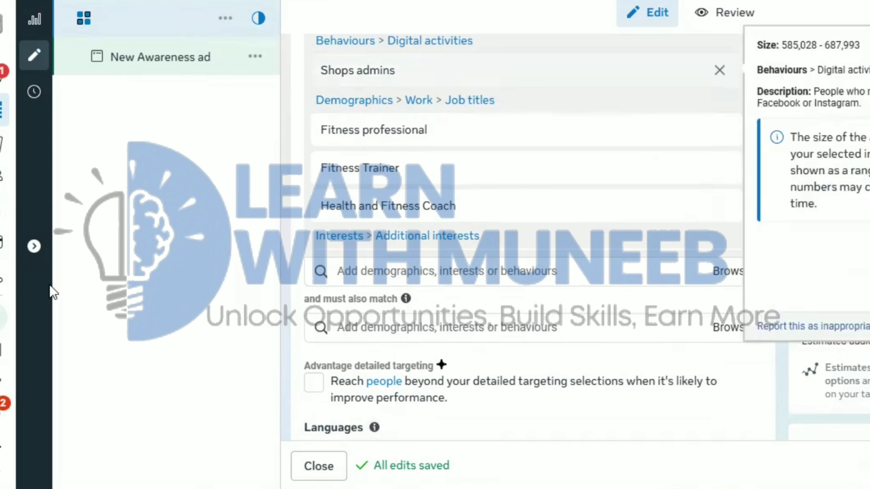
pyautogui.click(719, 71)
pyautogui.click(719, 70)
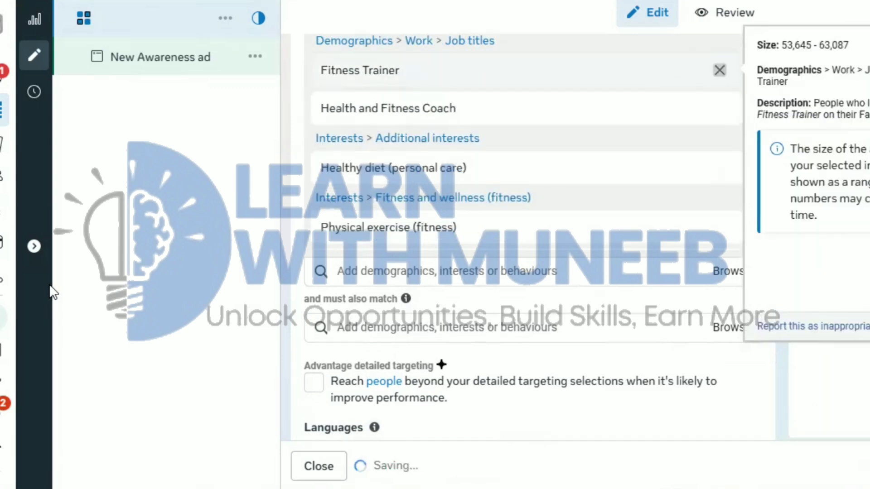
pyautogui.click(720, 70)
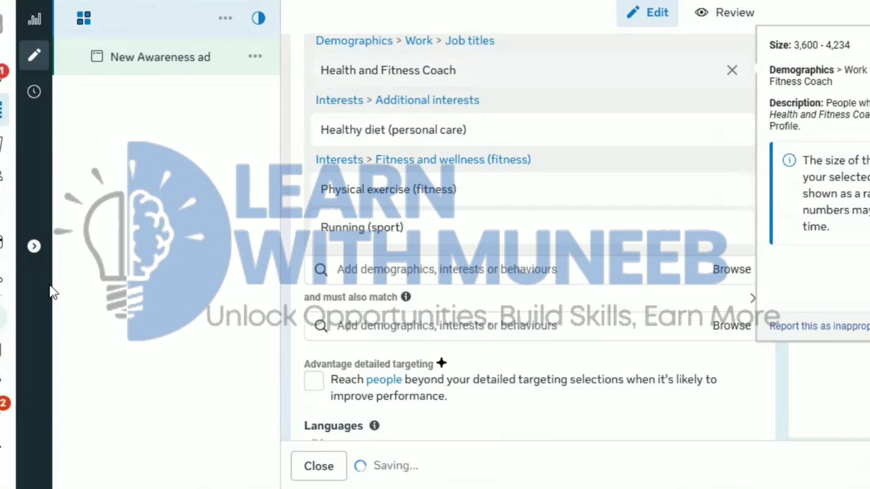
pyautogui.click(731, 70)
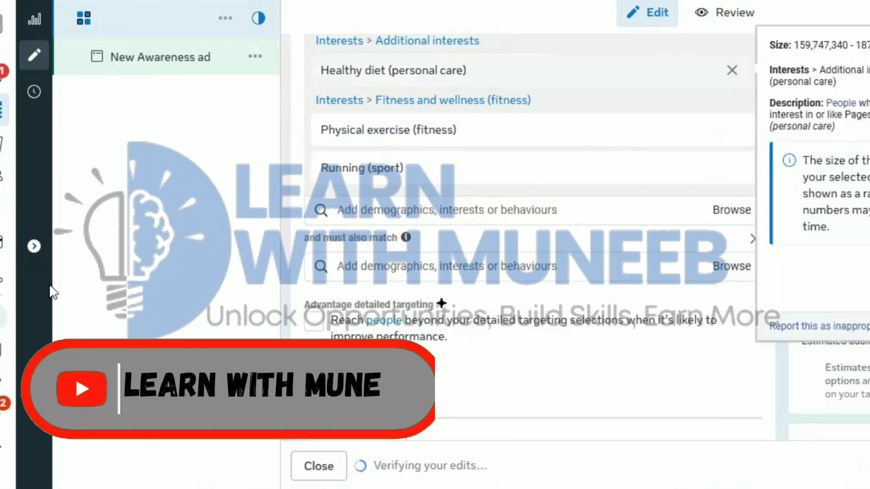
pyautogui.click(731, 71)
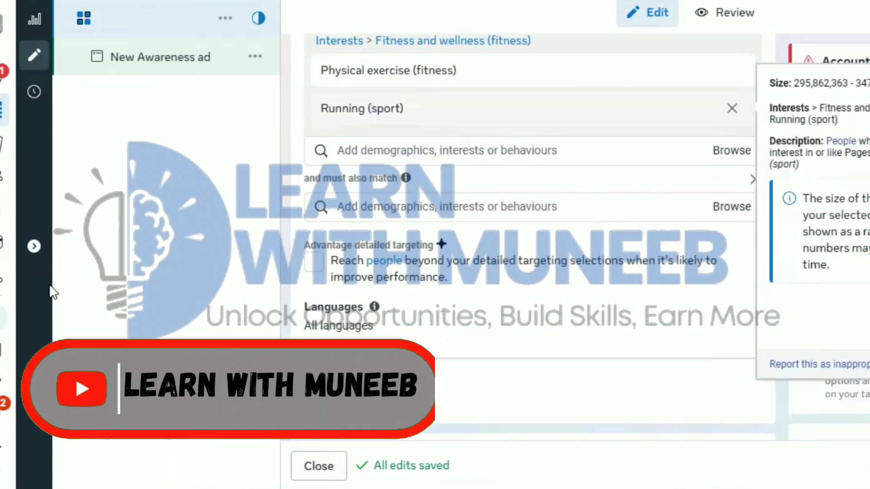
pyautogui.click(732, 107)
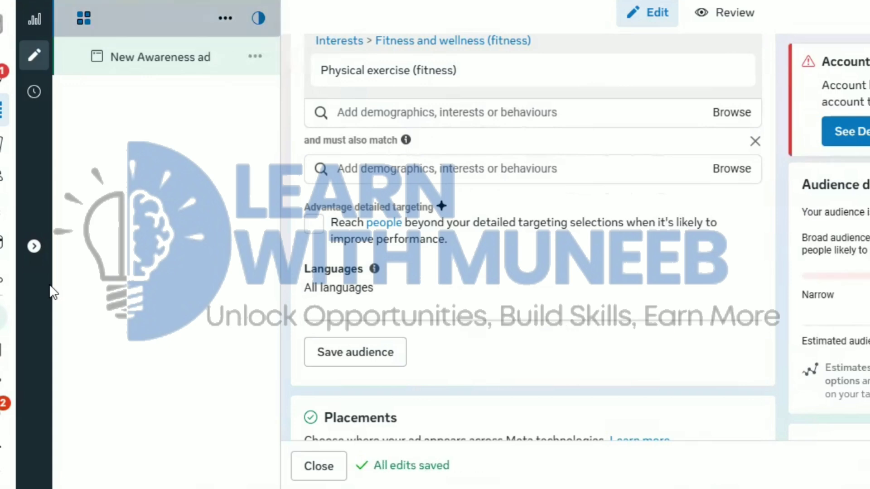
# - Examine the narrowing option, languages and the Placements section's brand safety, inventory filter and exclusion settings
pyautogui.click(226, 18)
pyautogui.scroll(-10, 533, 238)
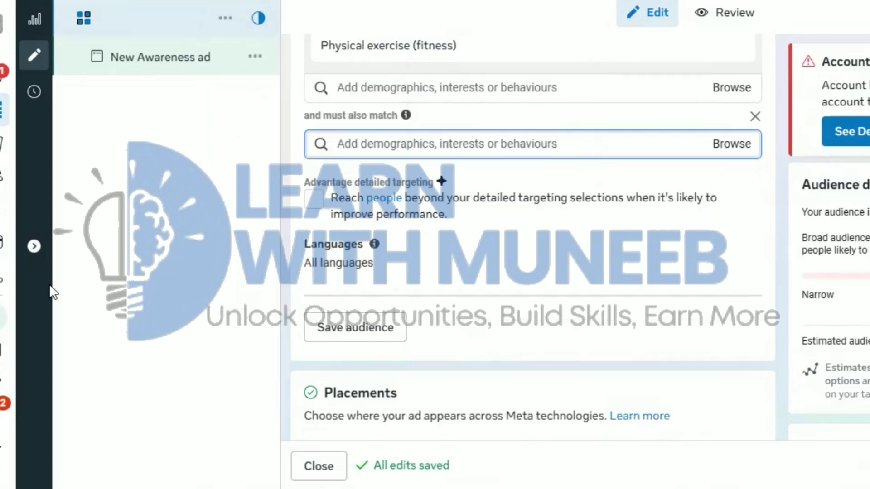
pyautogui.scroll(-3, 533, 238)
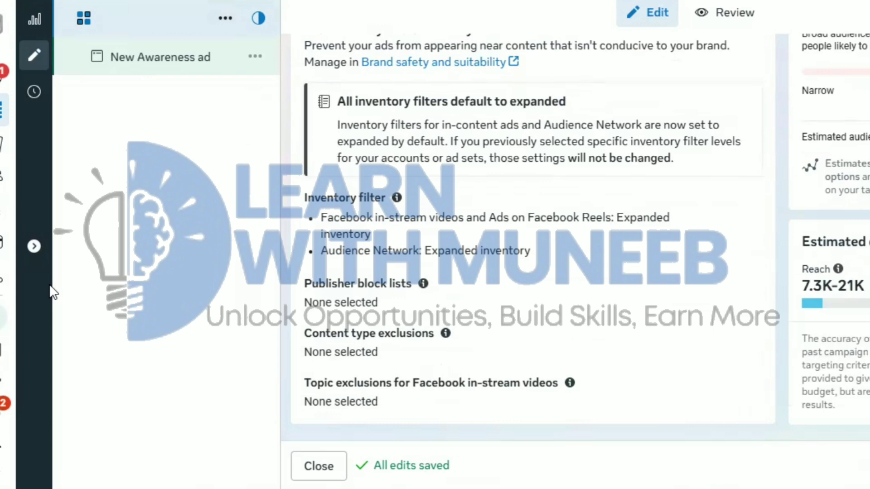
pyautogui.scroll(10, 50, 286)
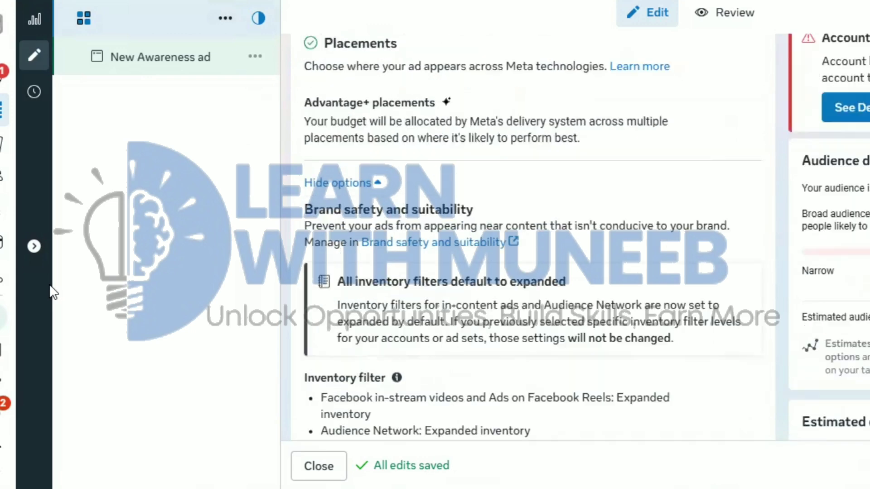
pyautogui.scroll(-2, 49, 286)
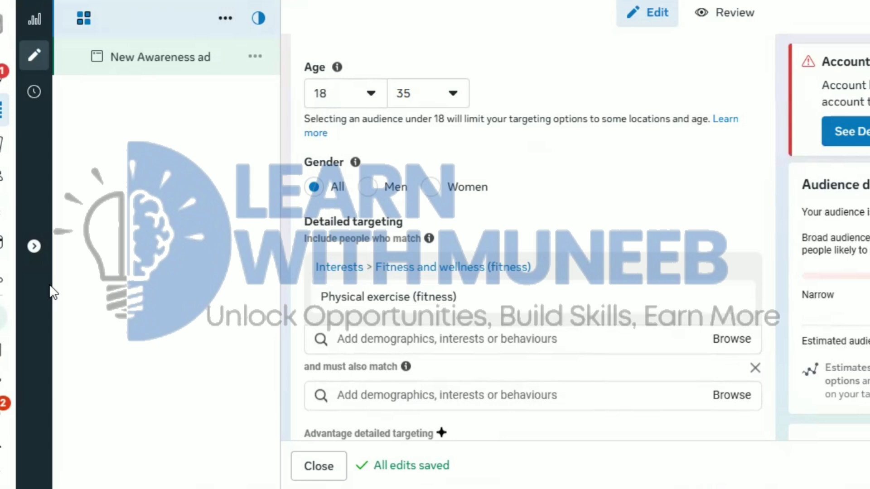
# - Reduce the Cities within radius setting for the Karachi, Sindh location to 26 km
pyautogui.scroll(8, 54, 292)
pyautogui.scroll(-1, 53, 292)
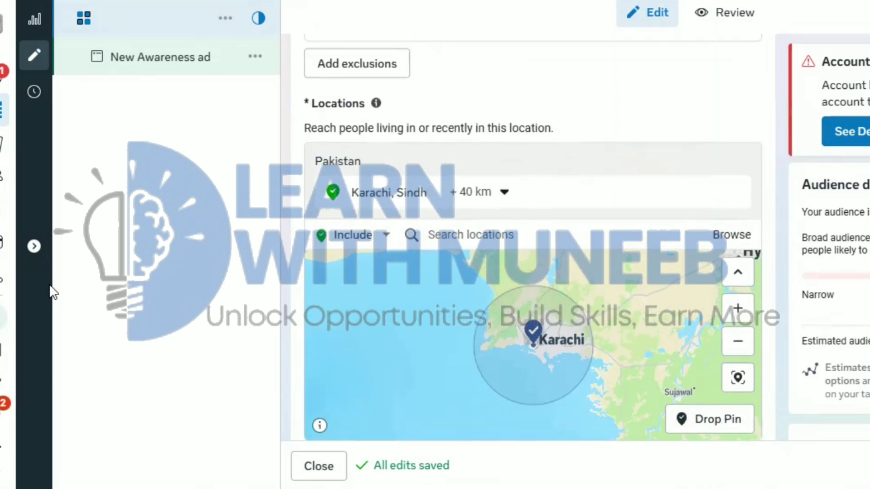
pyautogui.click(480, 192)
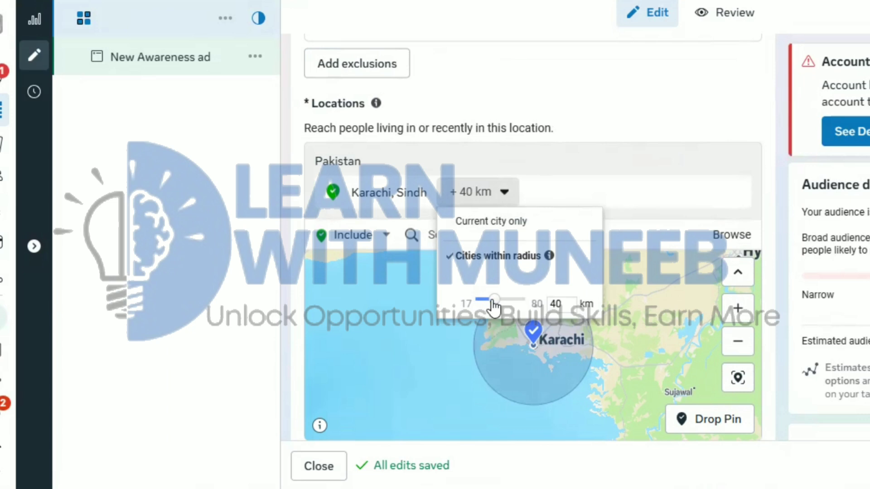
pyautogui.moveTo(481, 307); pyautogui.dragTo(484, 304)
pyautogui.click(667, 197)
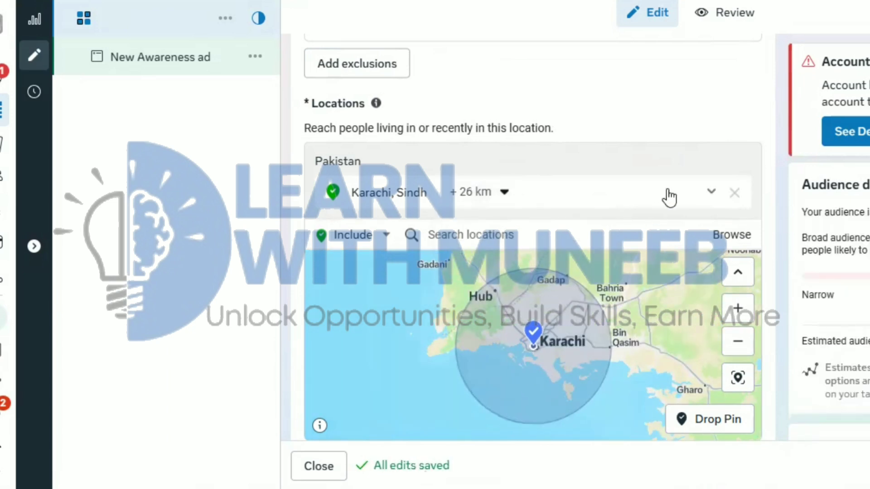
# - Set the Cities within radius distance for the Karachi, Sindh location to 54 km
pyautogui.click(504, 195)
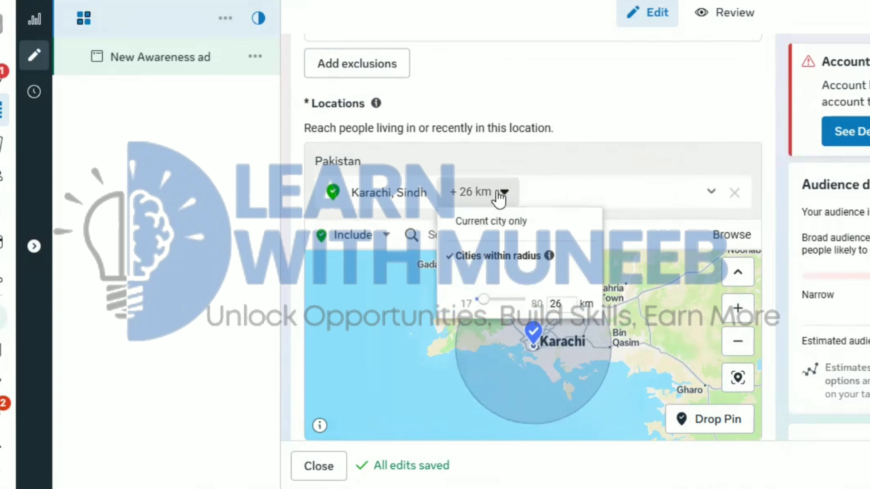
pyautogui.click(453, 256)
pyautogui.moveTo(483, 301); pyautogui.dragTo(508, 296)
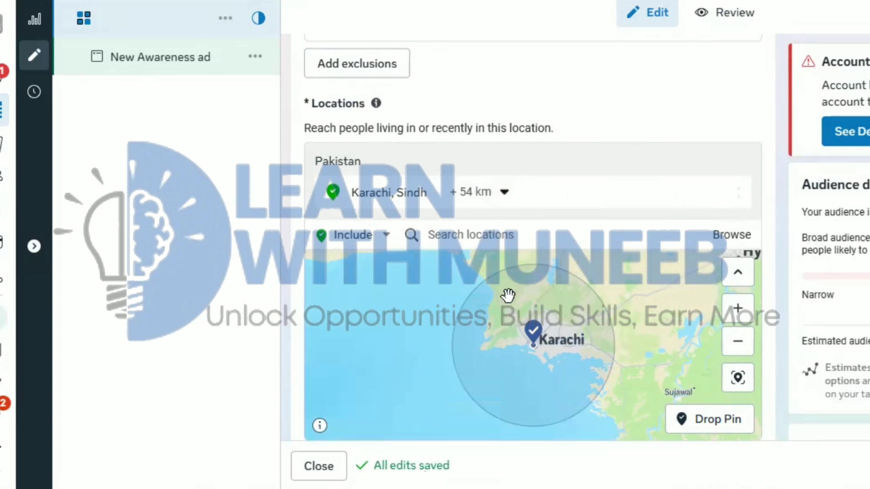
pyautogui.scroll(4, 515, 296)
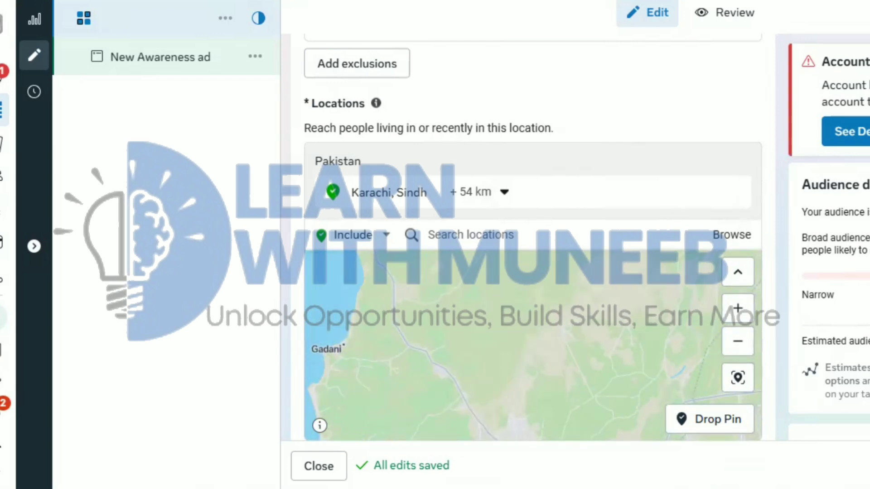
pyautogui.scroll(-20, 533, 237)
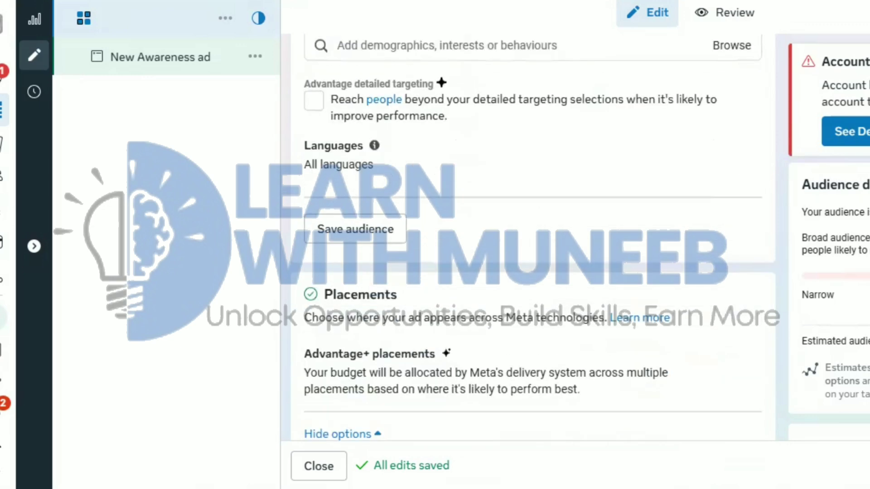